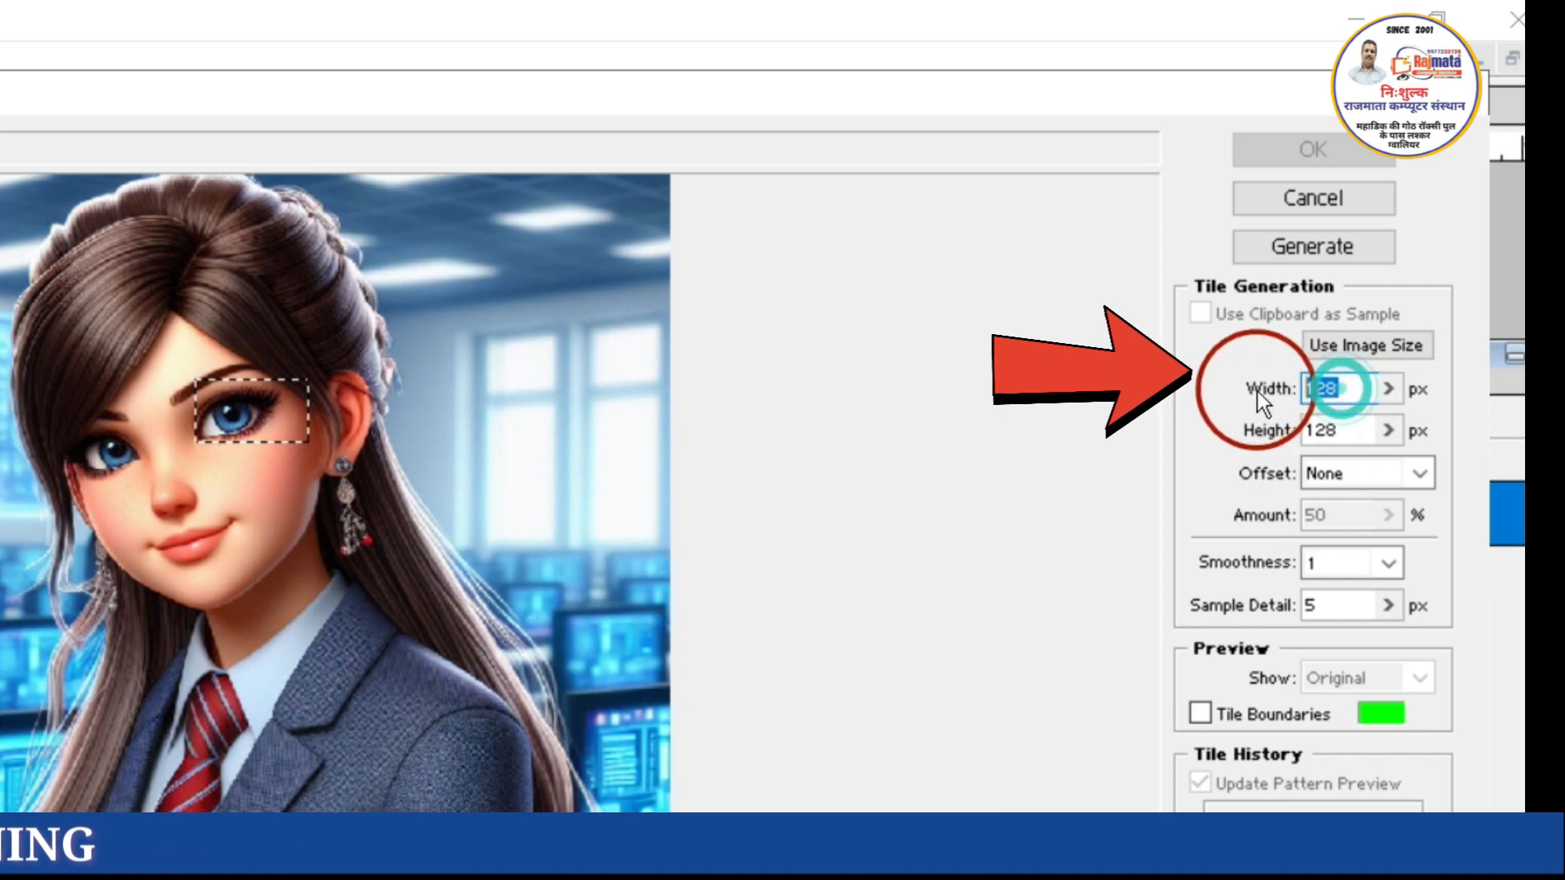
Set the pattern tile's width and height to 140 px and generate a pattern preview from the eye sample
text(140)
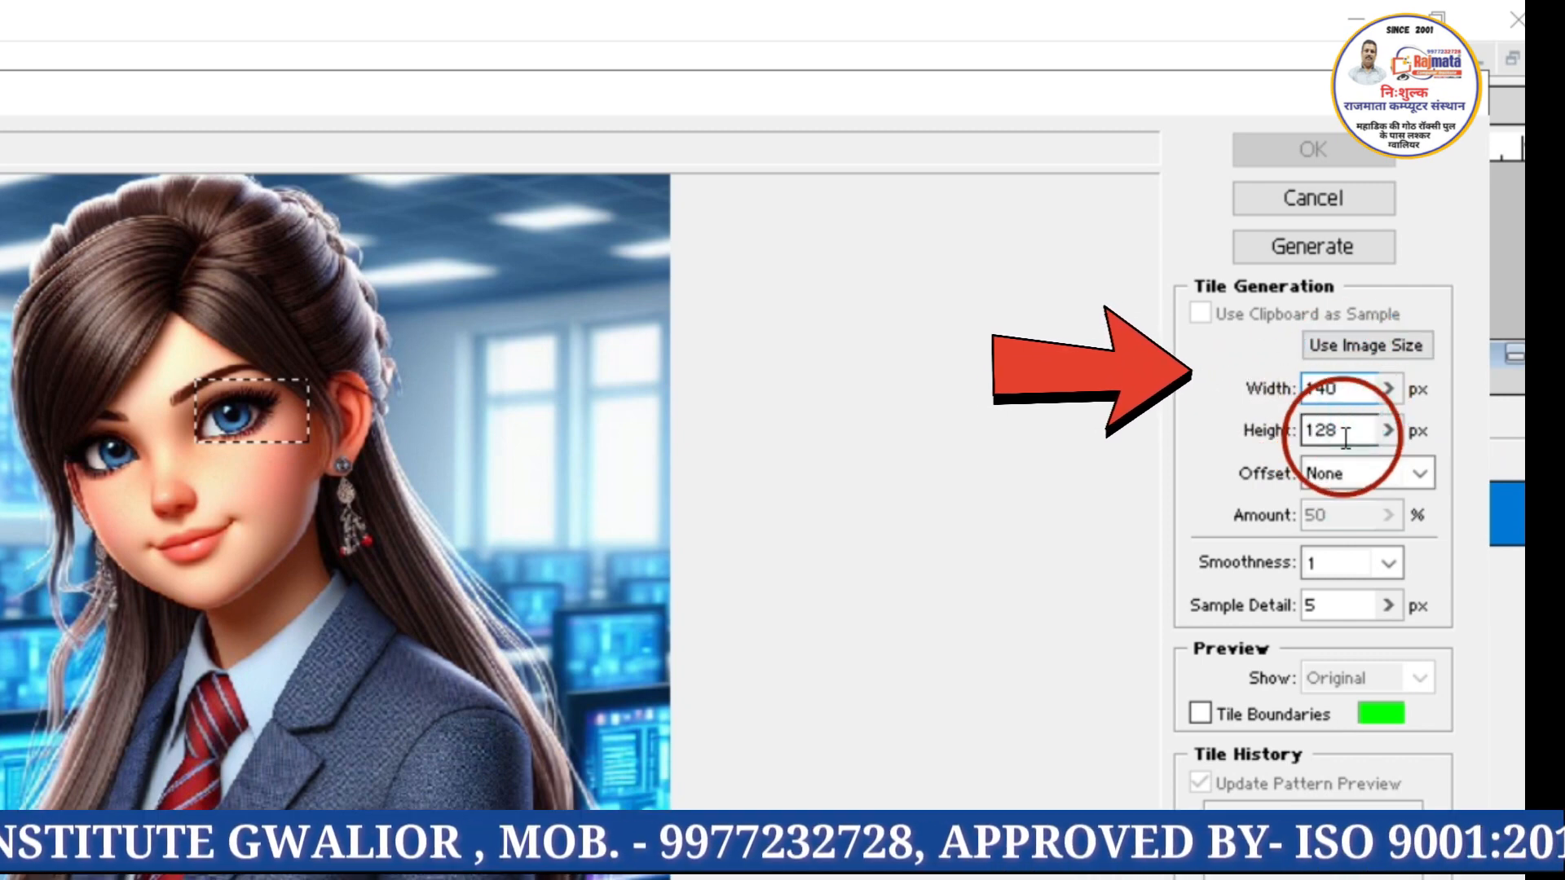
double_click(1316, 431)
text(140)
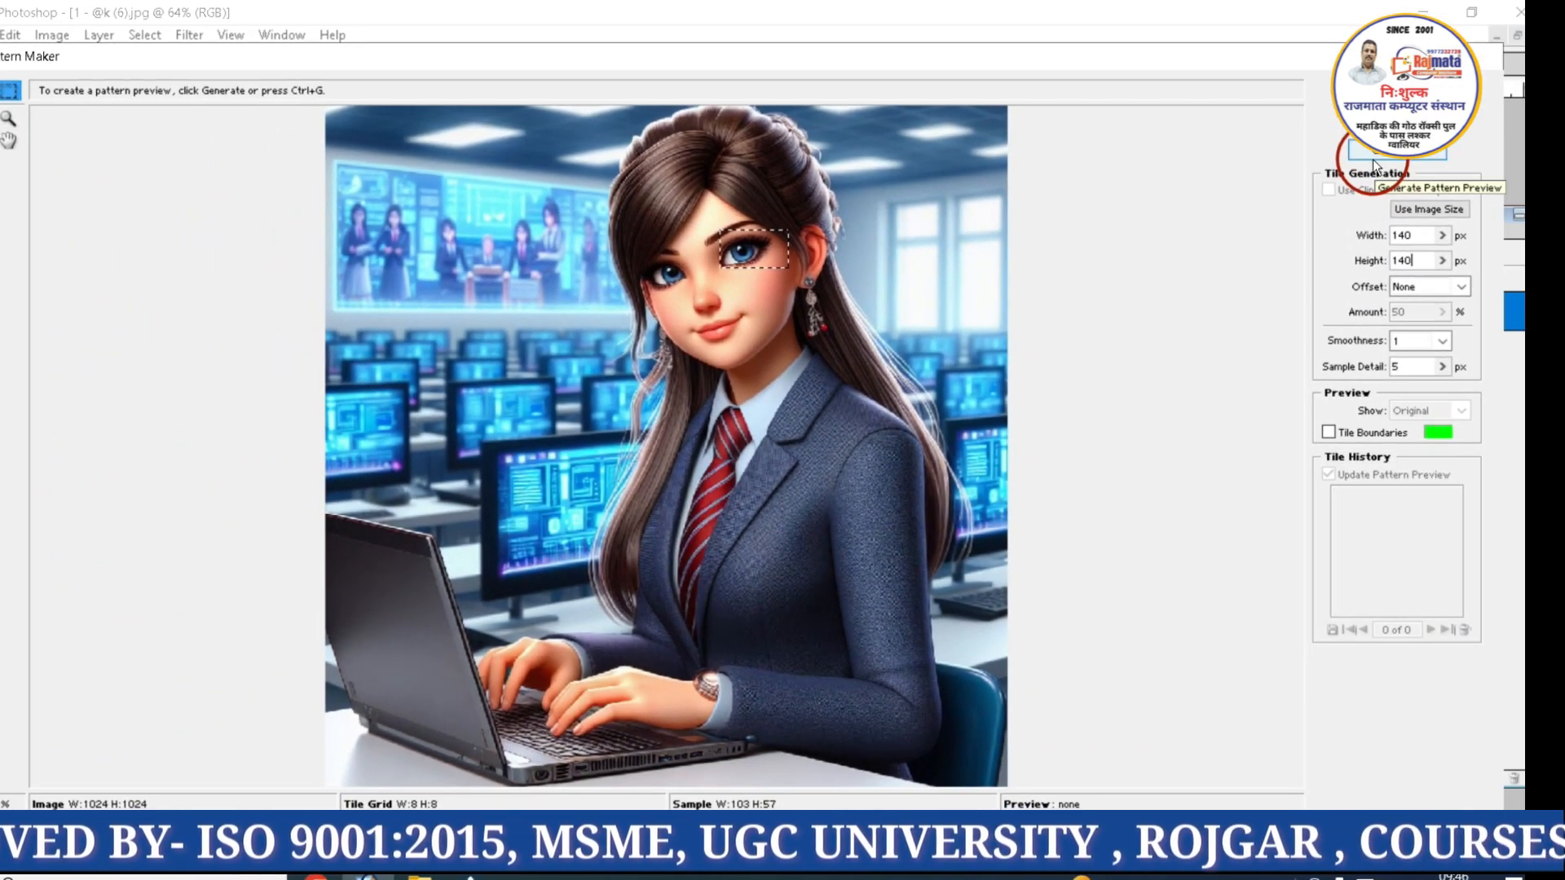
click(1375, 165)
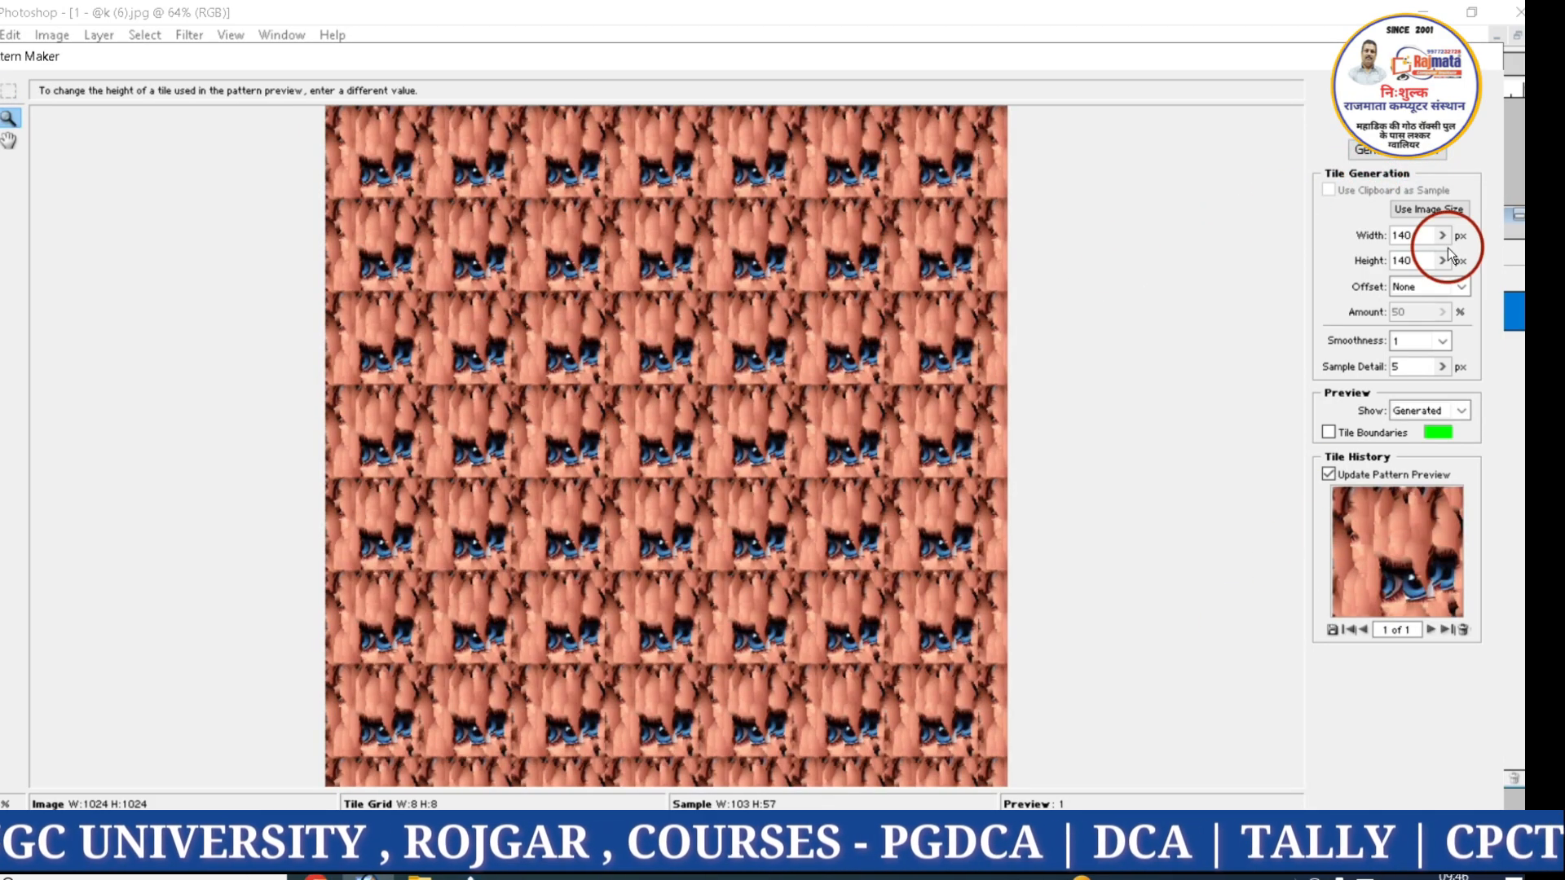
Generate several alternative pattern previews from the eye sample and close Pattern Maker without applying them
click(1369, 150)
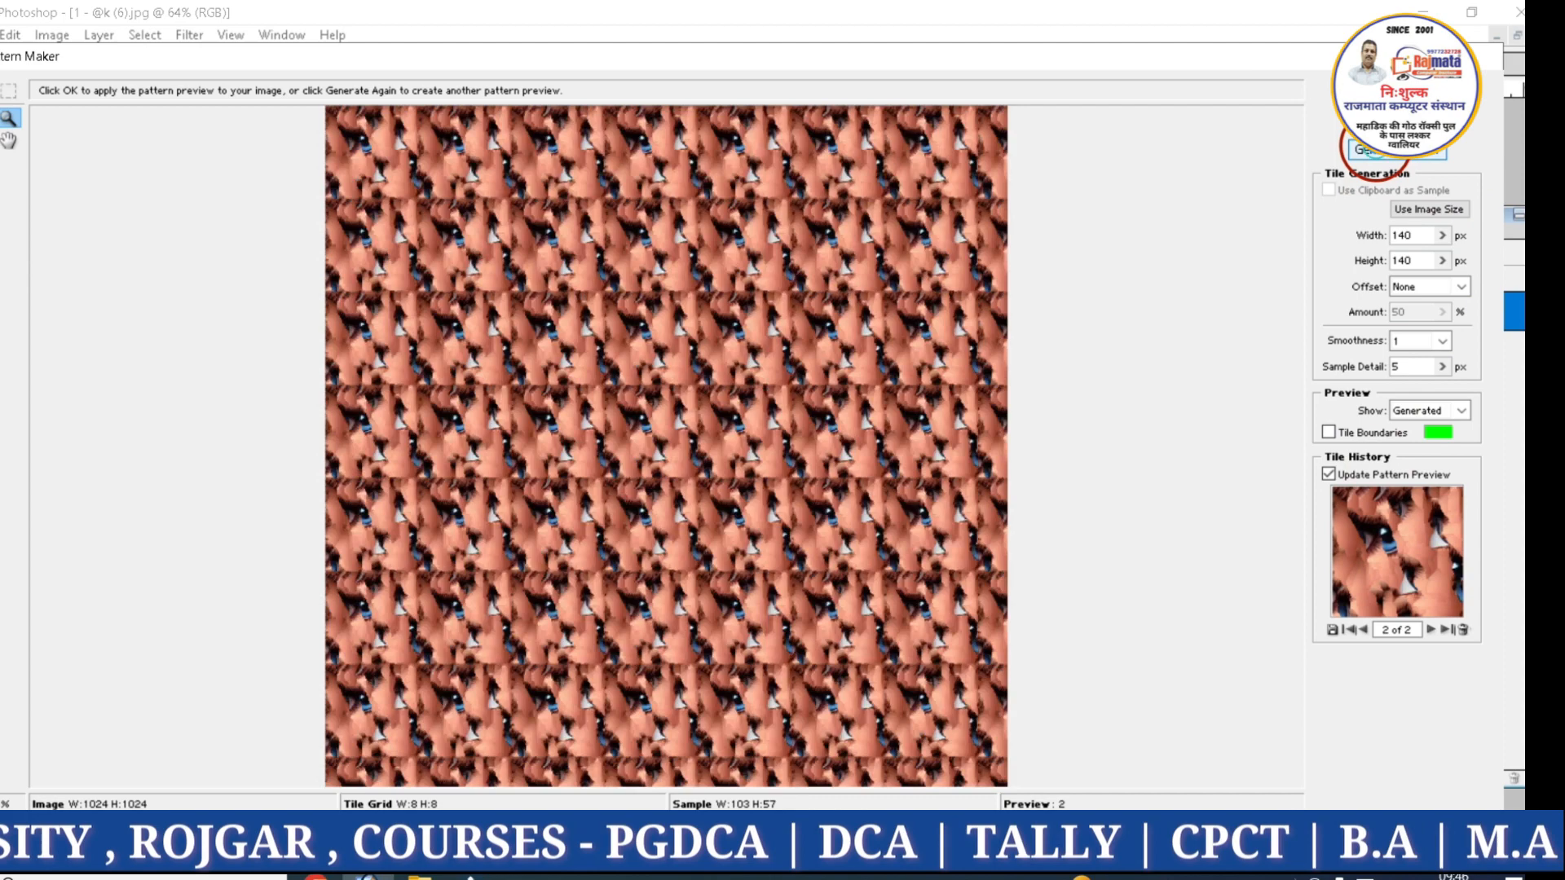
click(1378, 153)
click(1376, 153)
click(1376, 153)
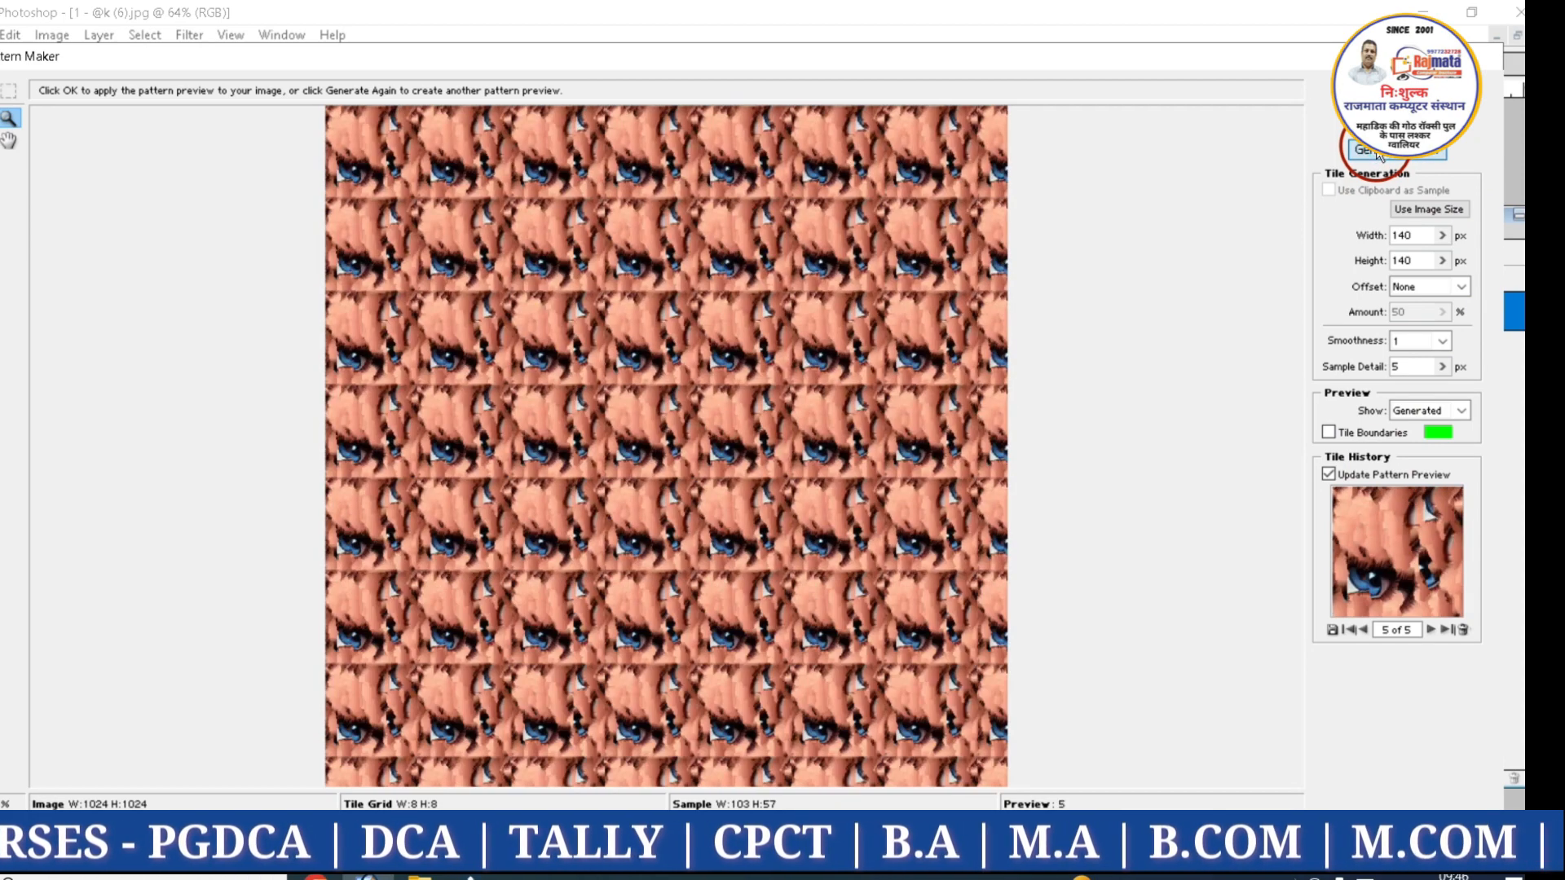
click(1376, 153)
click(1393, 130)
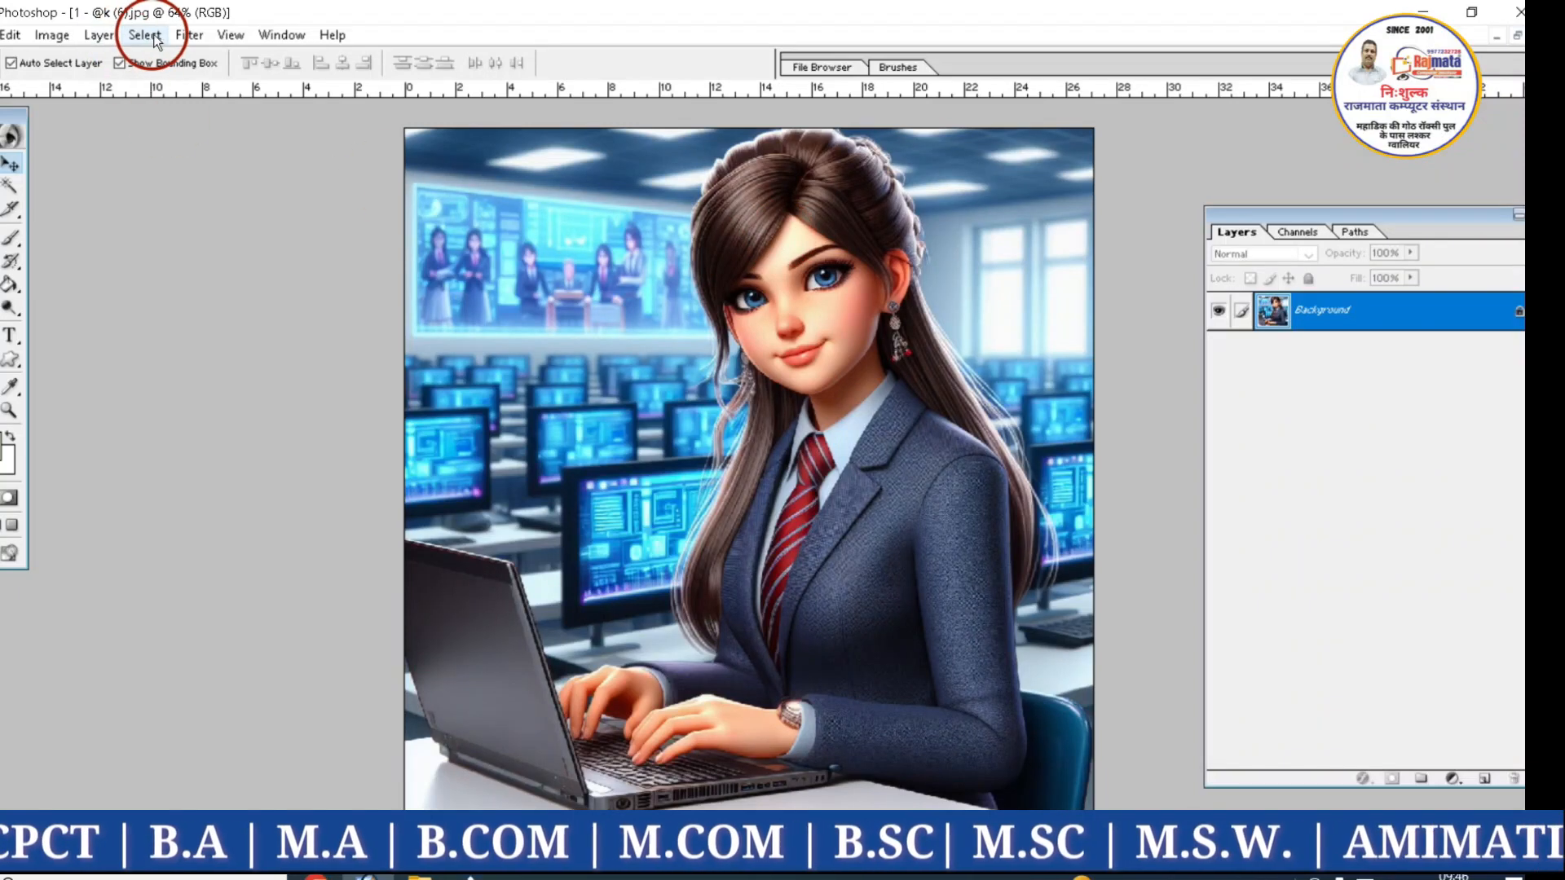
In Pattern Maker, sample an area of about 111 by 109 px over the figures on the wall screen and generate a pattern
click(187, 36)
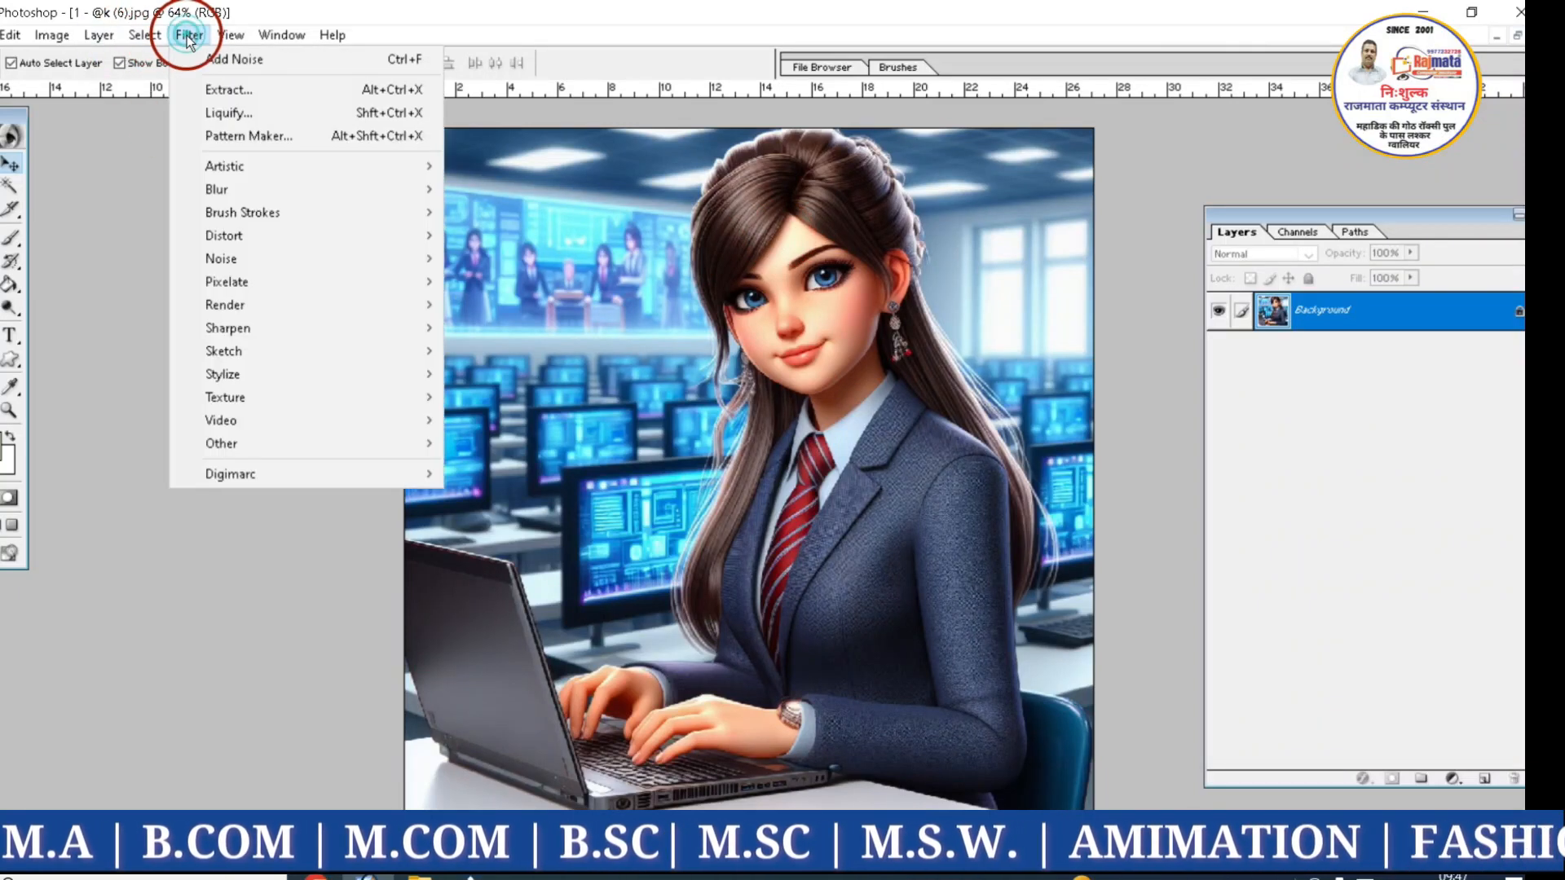
click(214, 137)
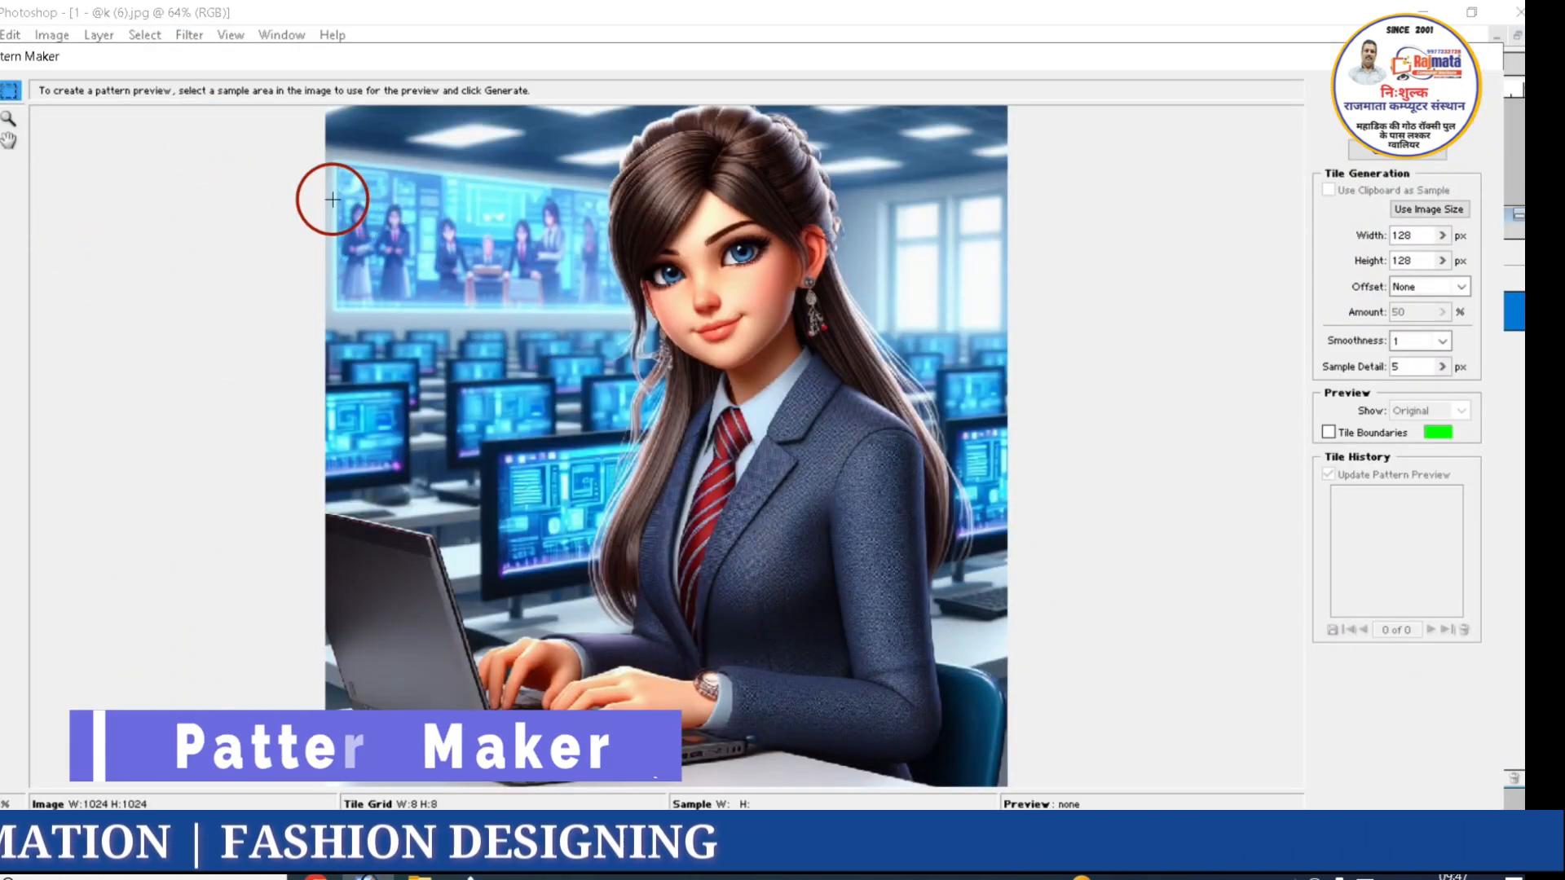
drag(346, 195, 418, 266)
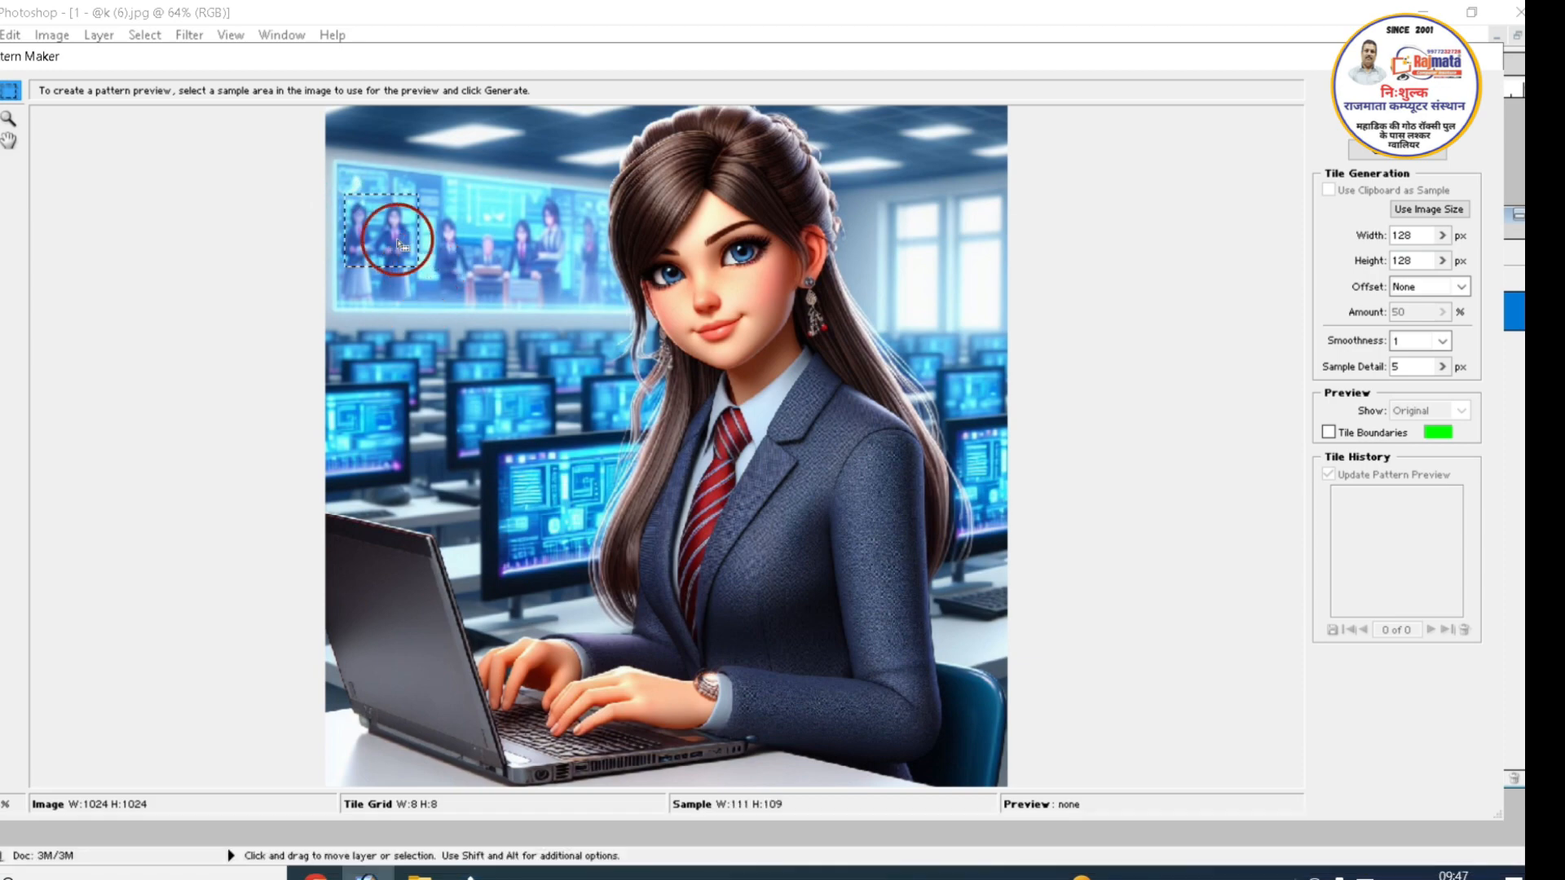
click(1370, 156)
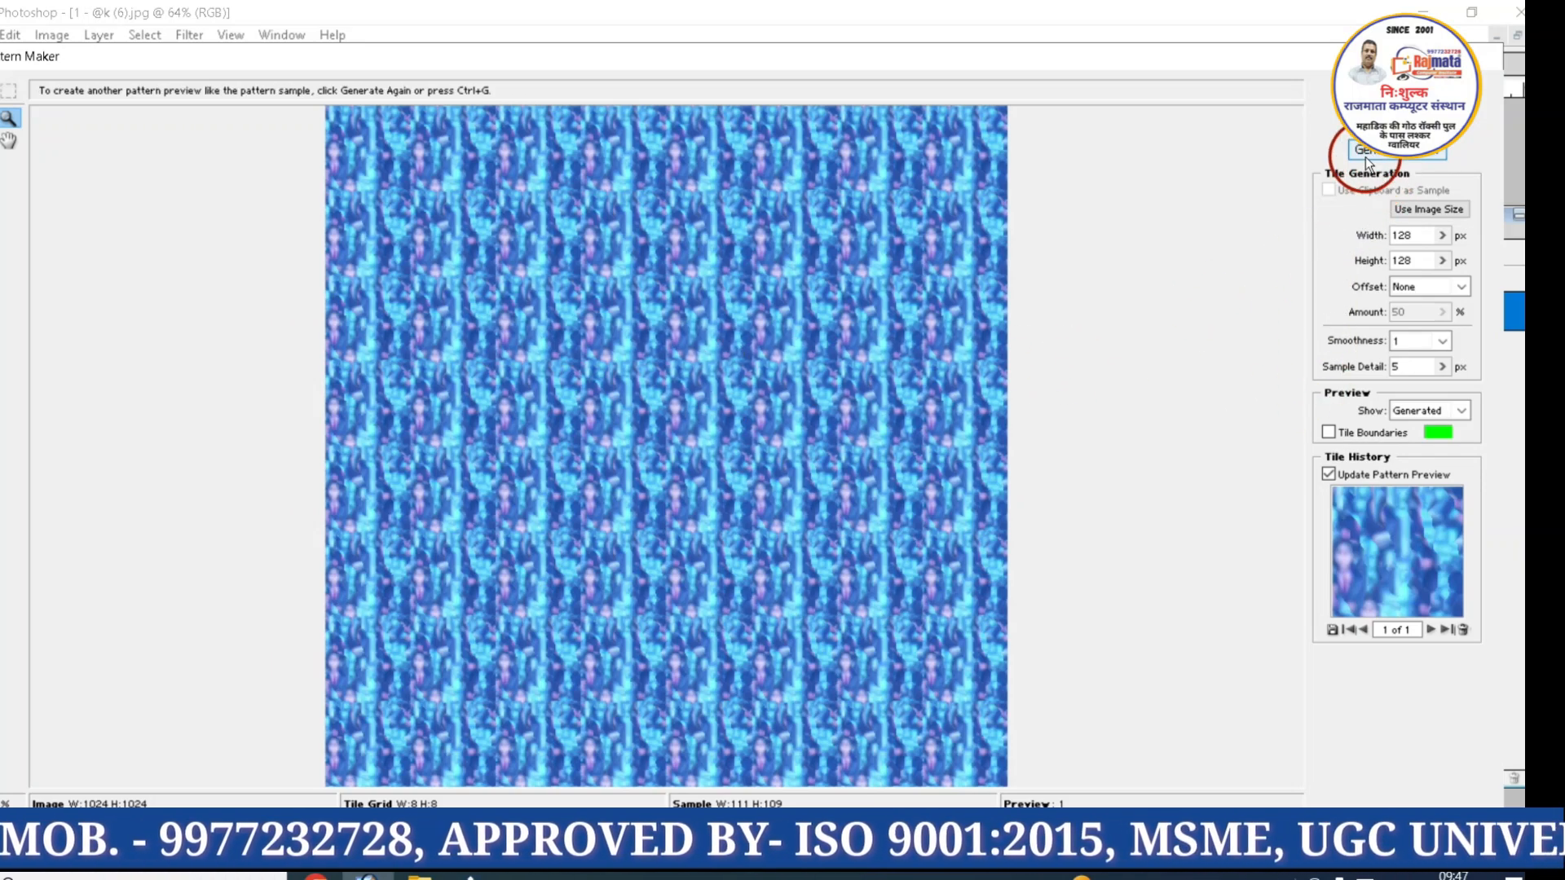
Generate three more pattern previews from the wall screen sample and cancel Pattern Maker
click(1367, 156)
click(1367, 157)
click(1368, 156)
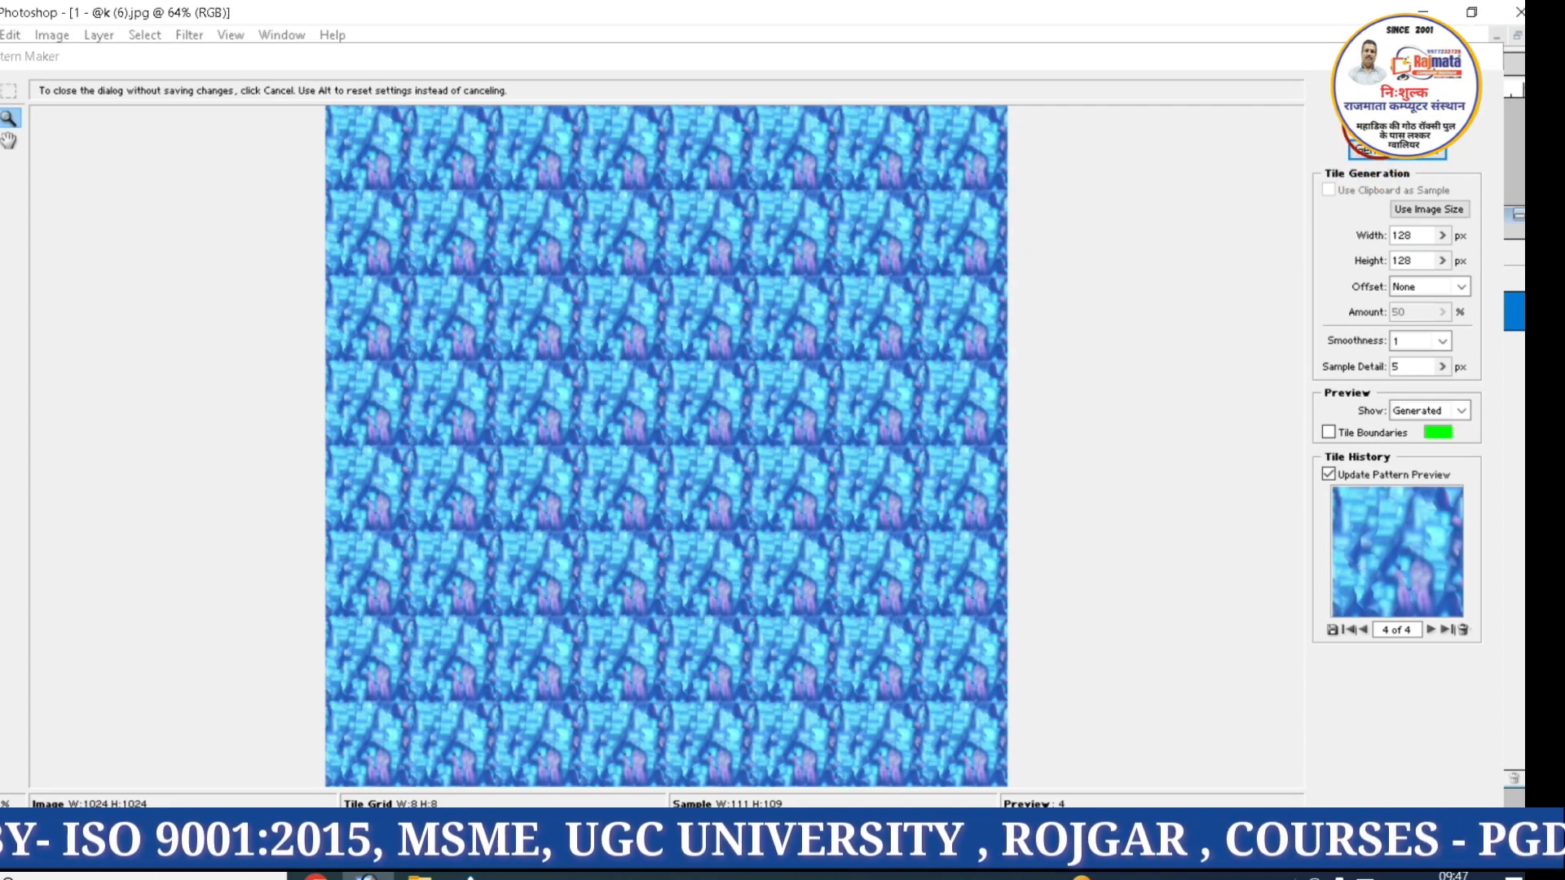
click(1395, 127)
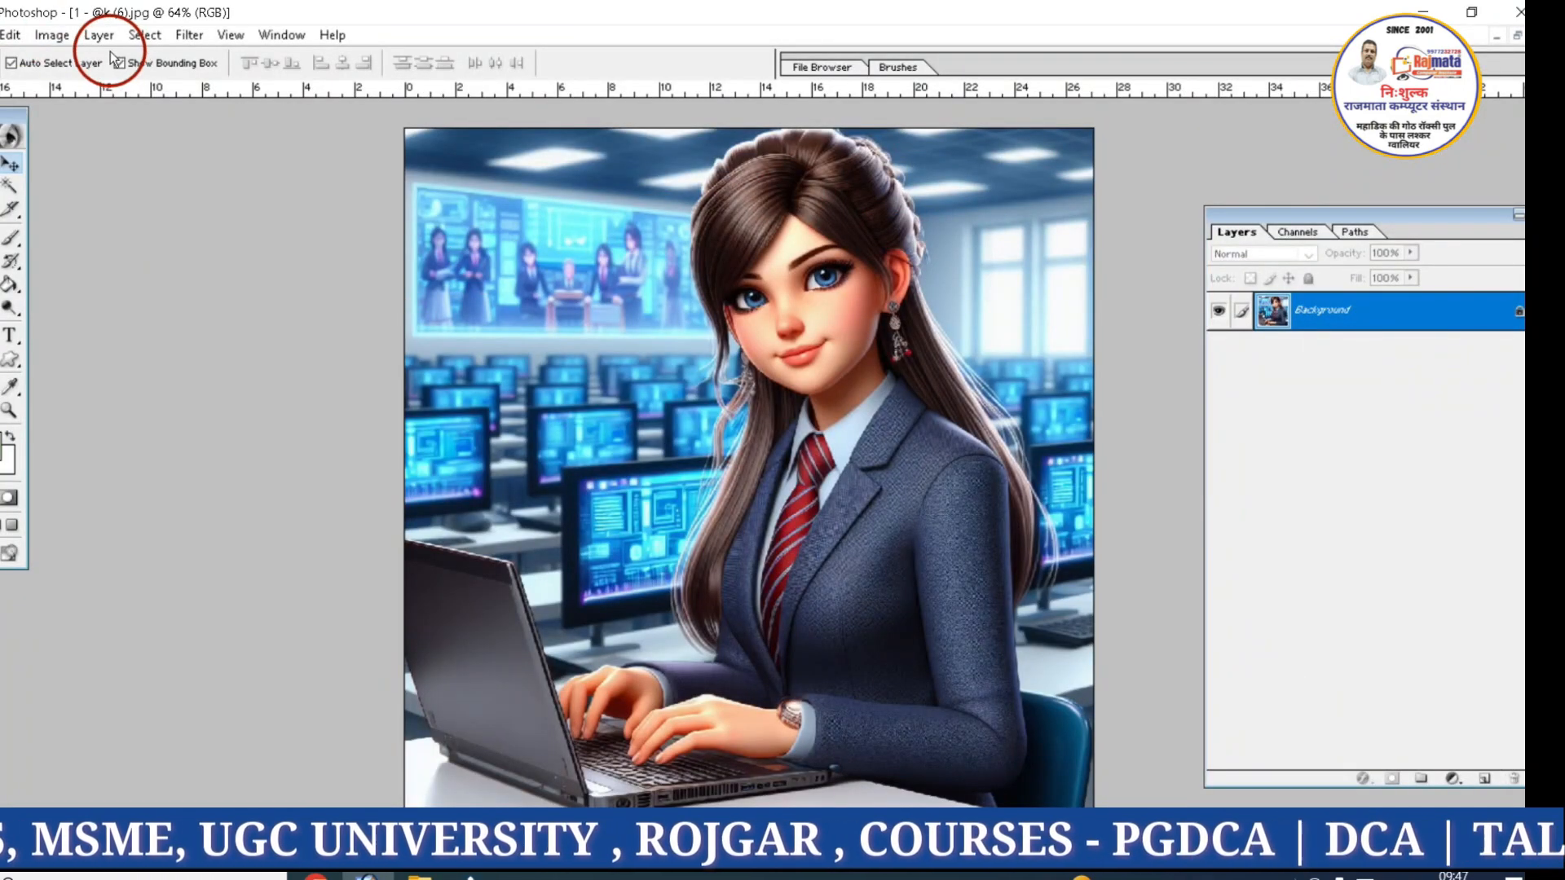
Start the Artistic Colored Pencil filter on the Background layer and set its stroke pressure to 11
click(190, 36)
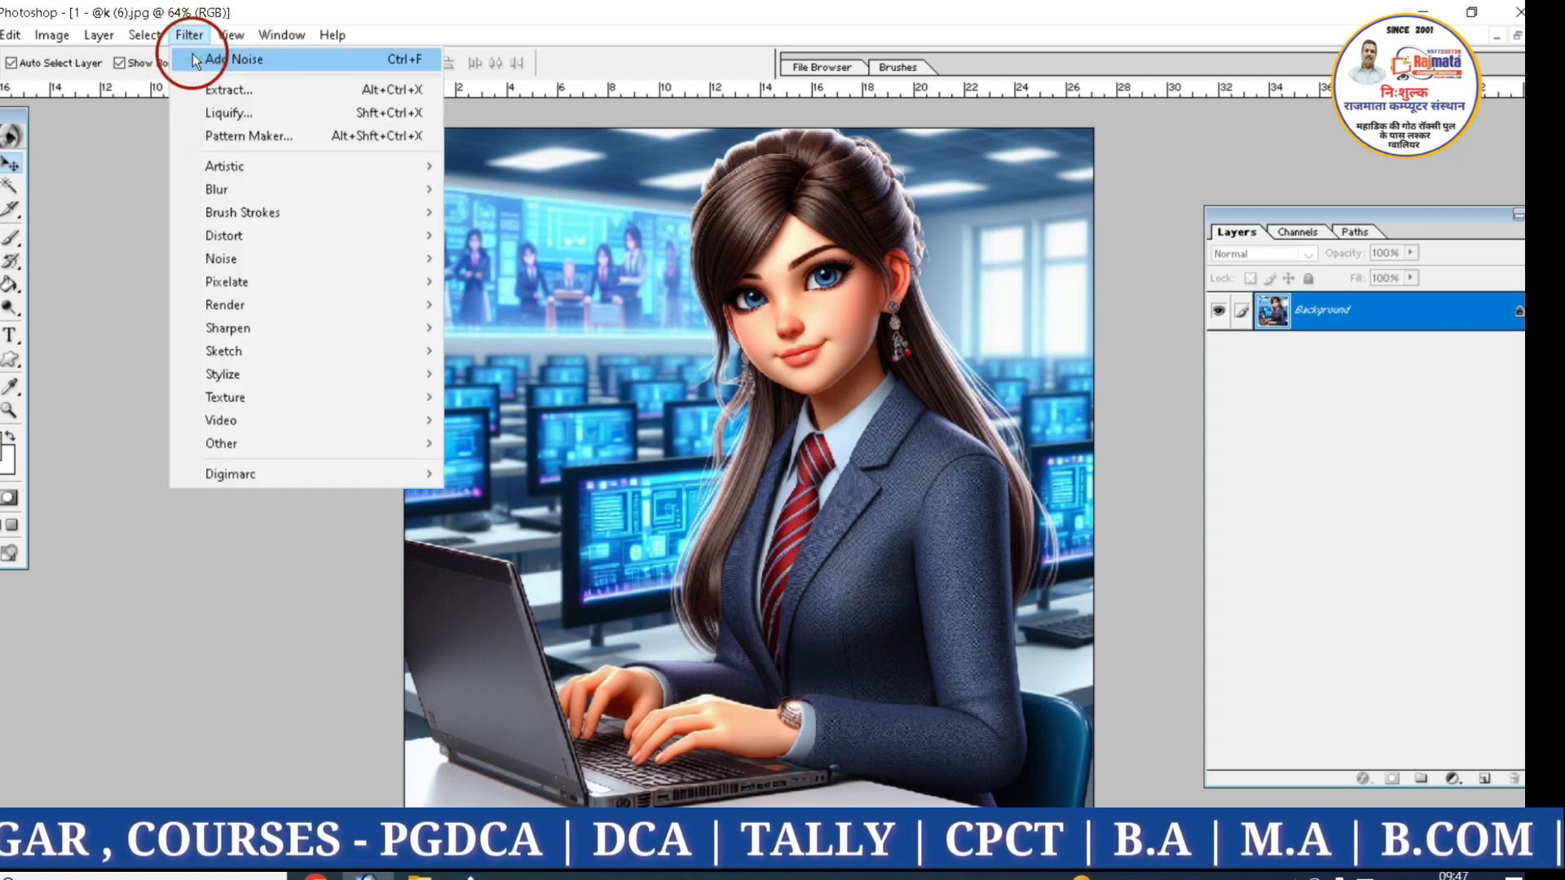
mouse_move(203, 168)
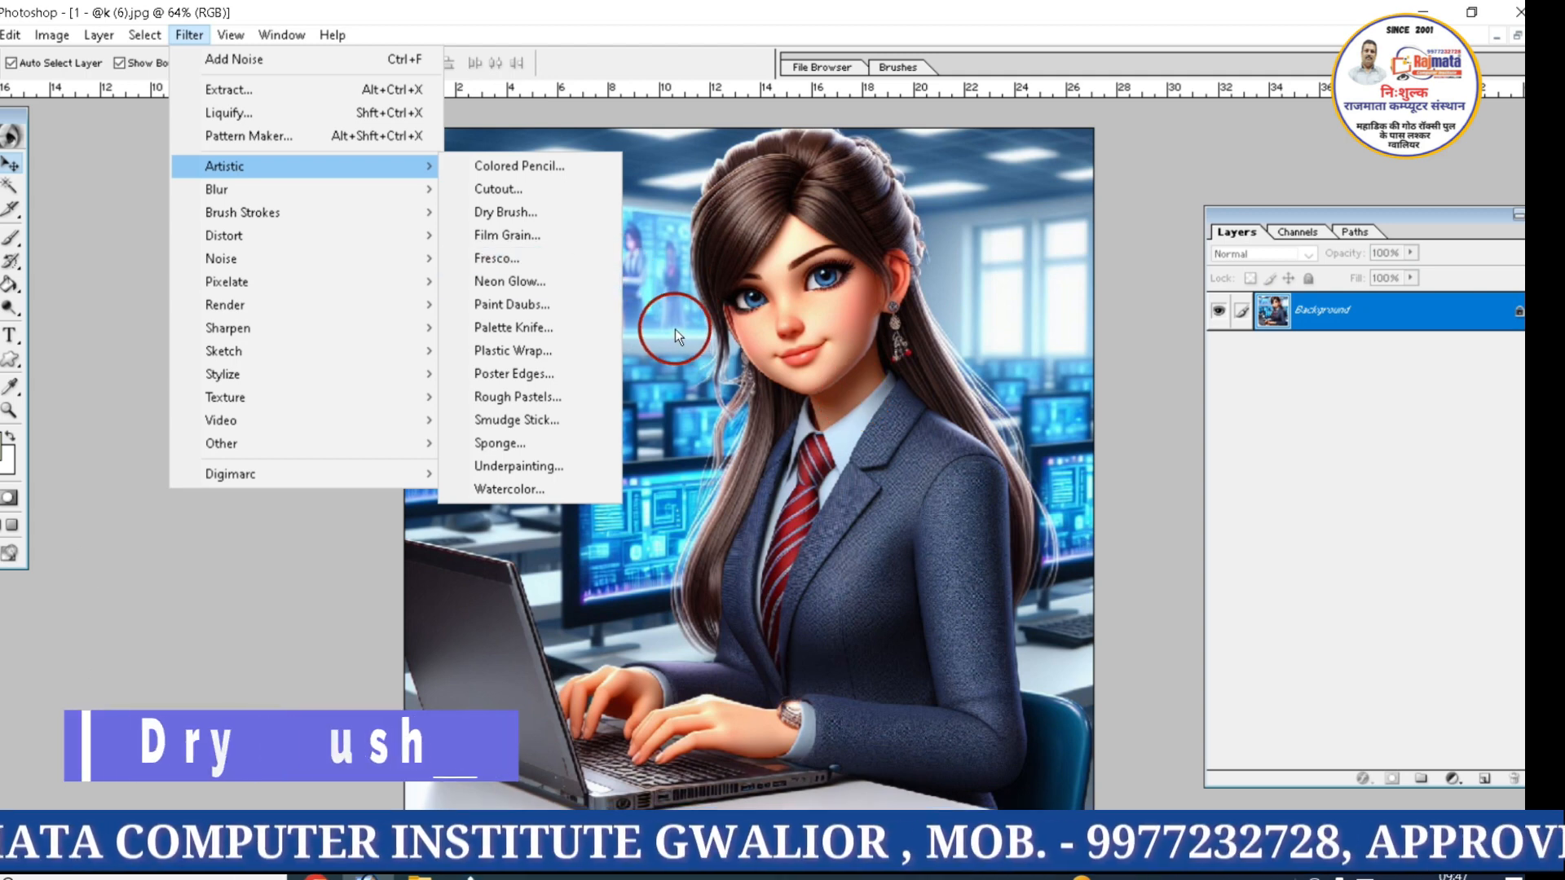
click(477, 168)
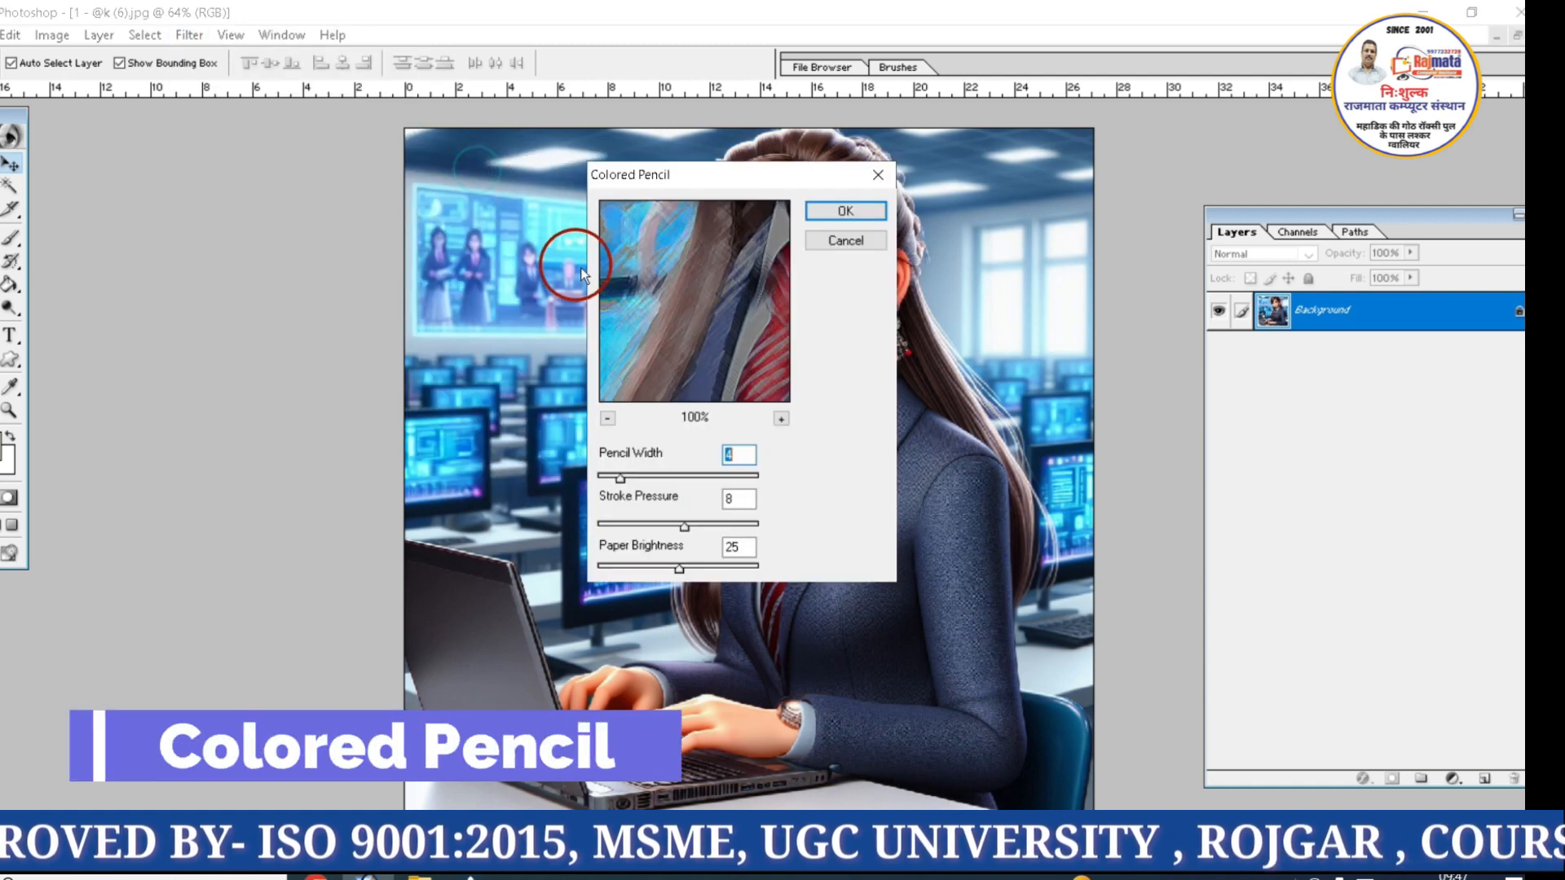
click(610, 418)
click(611, 418)
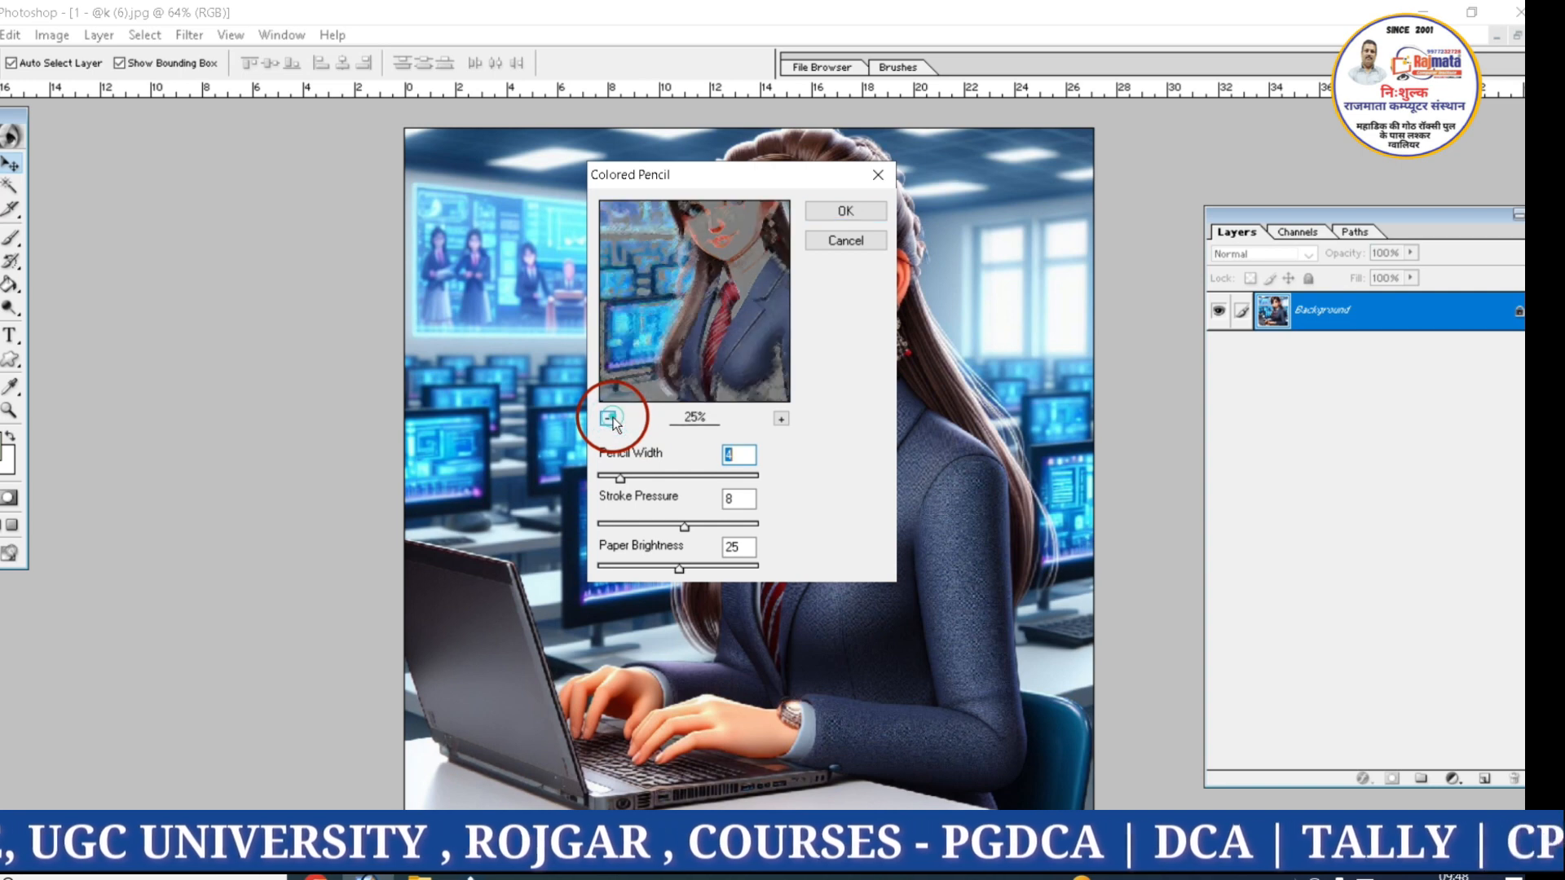
click(610, 418)
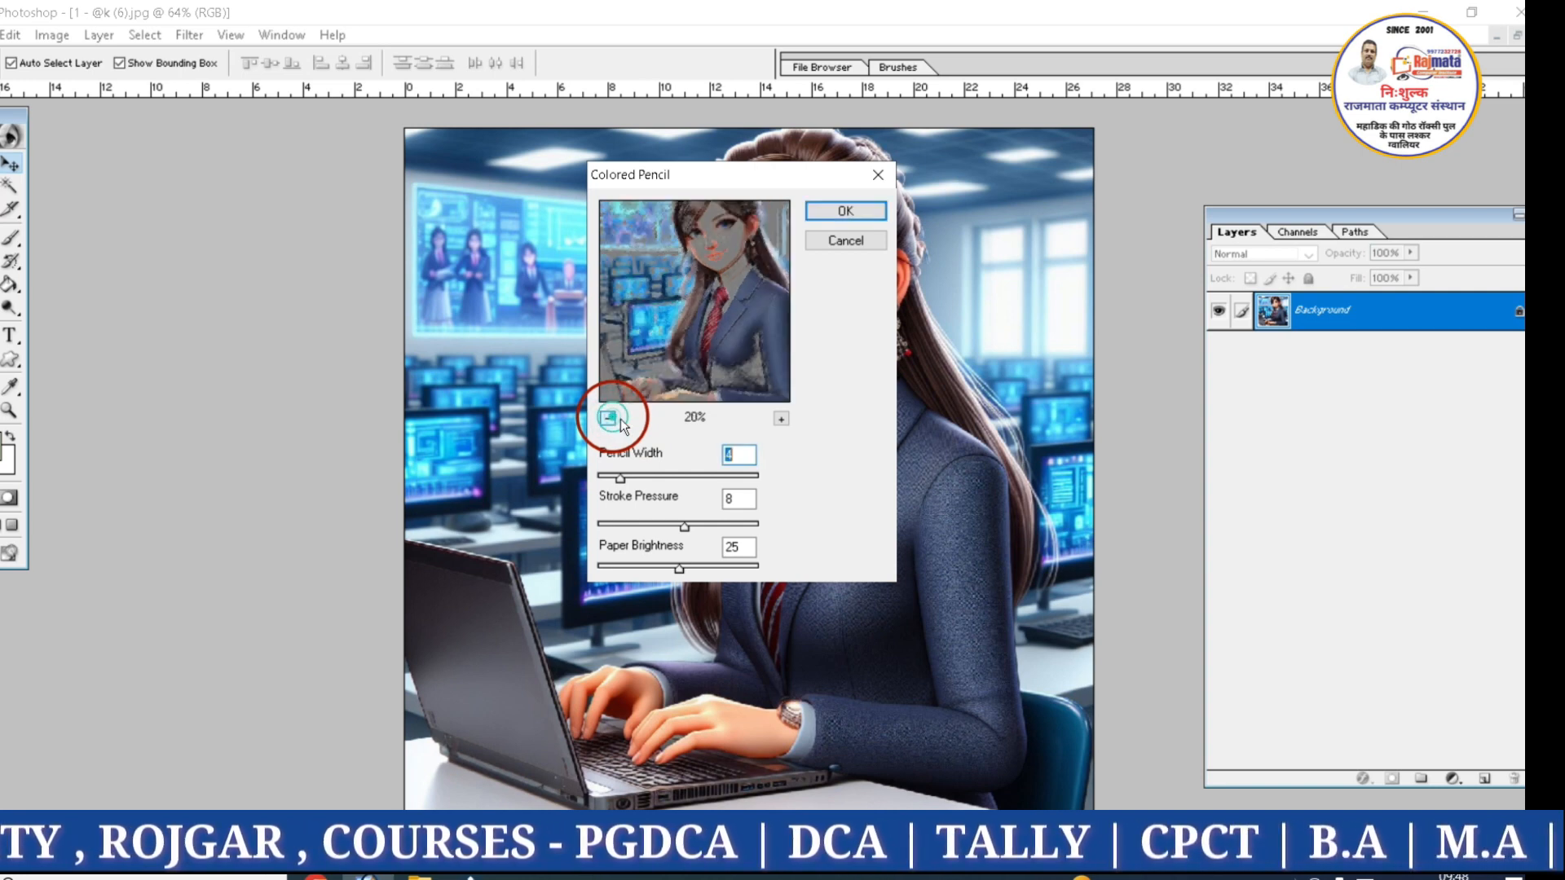
click(610, 418)
click(683, 527)
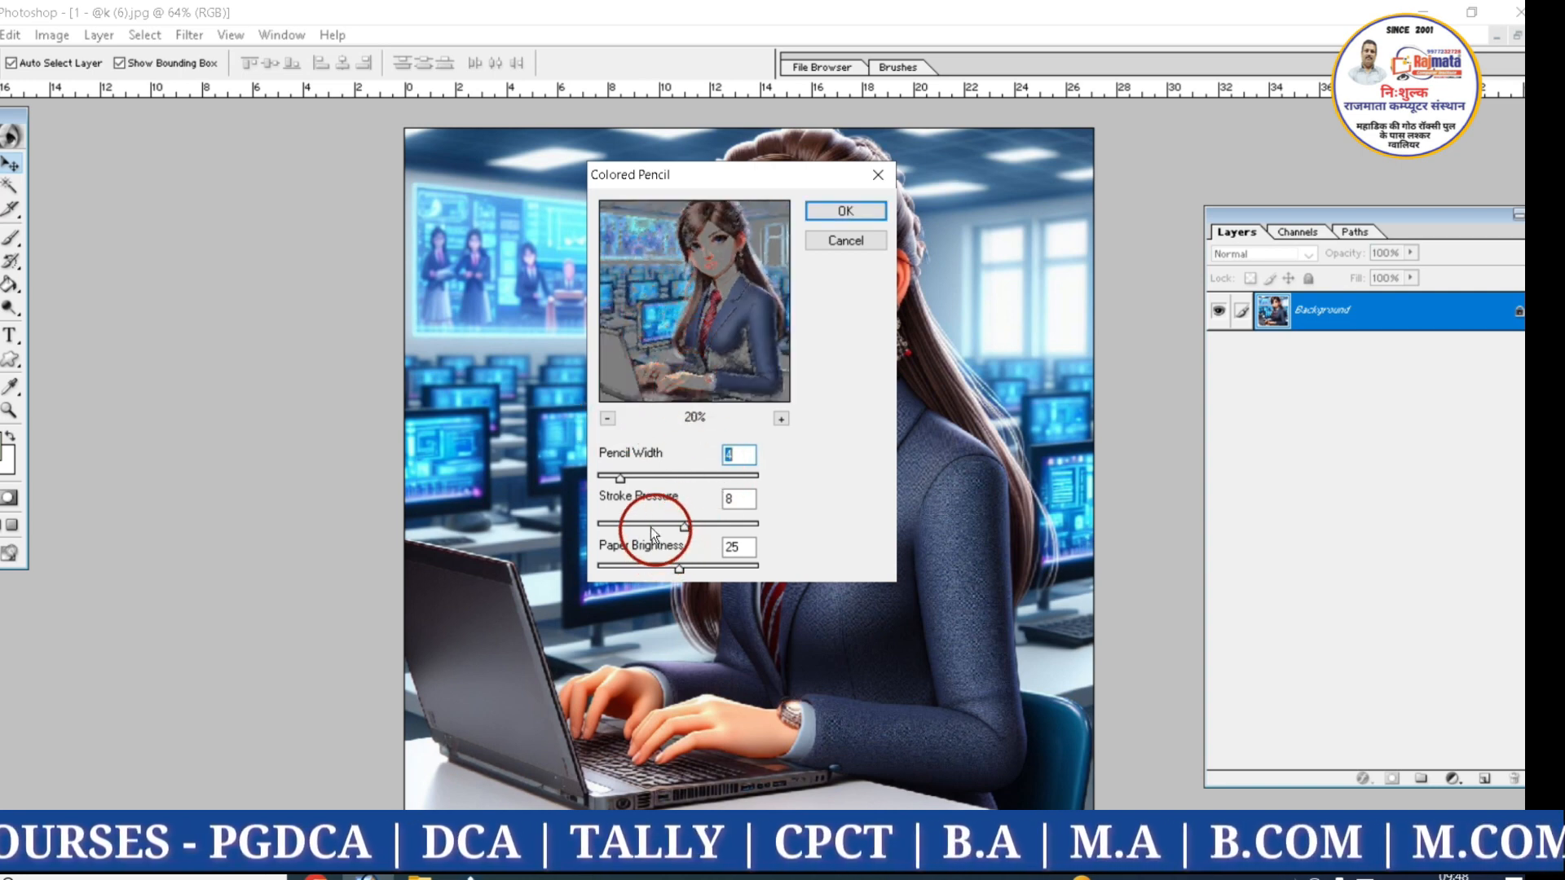
mouse_move(642, 526)
mouse_down()
mouse_move(604, 524)
mouse_move(712, 523)
mouse_up()
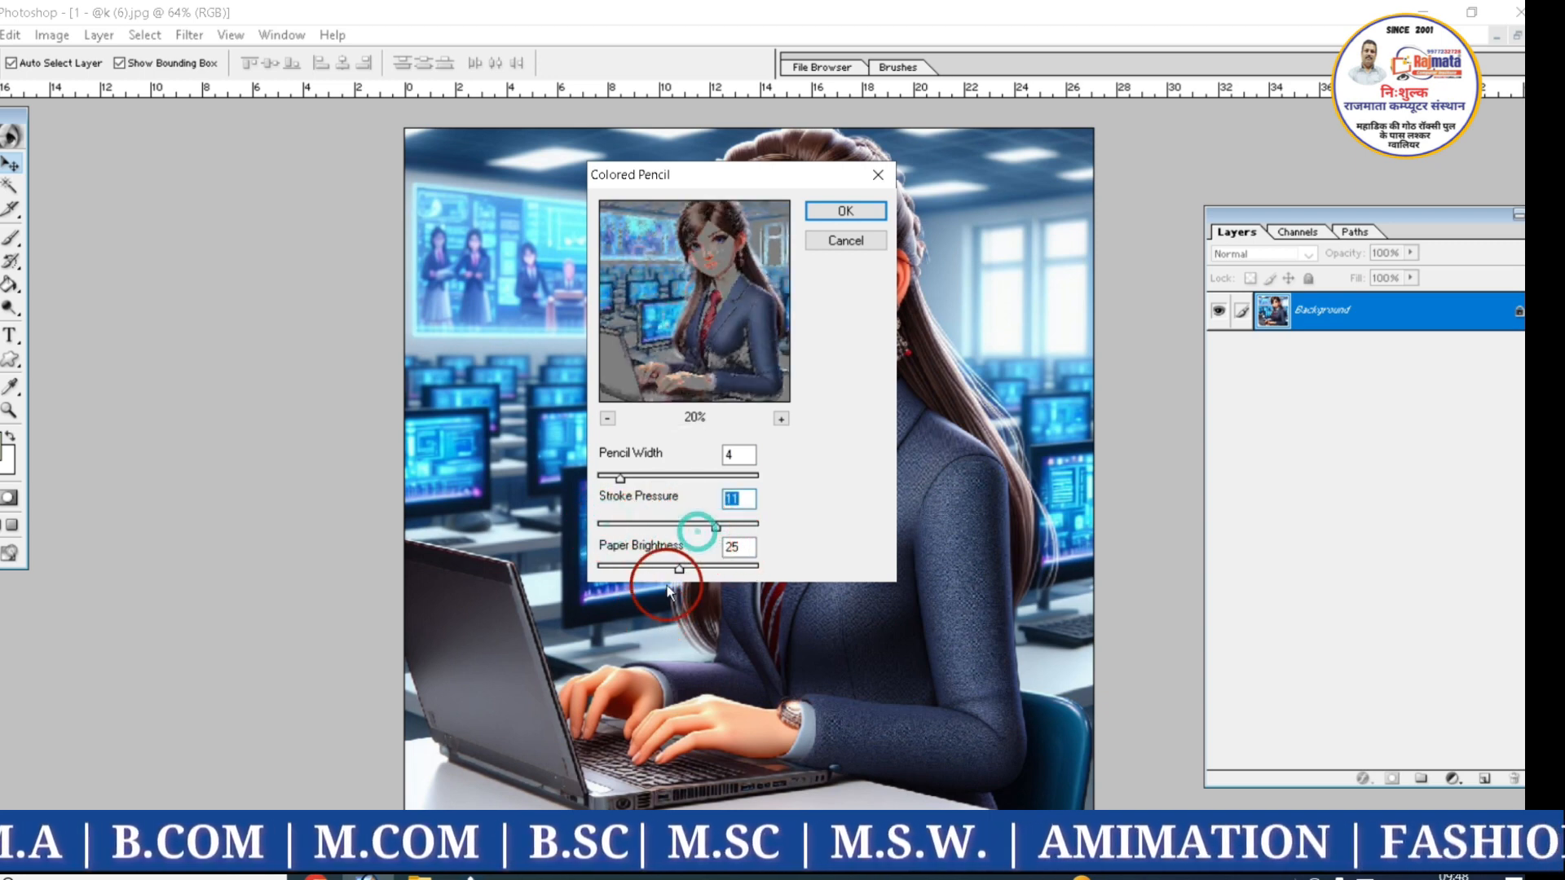
Apply the Colored Pencil filter with a larger pencil width and a higher paper brightness, and undo it
drag(645, 569, 733, 573)
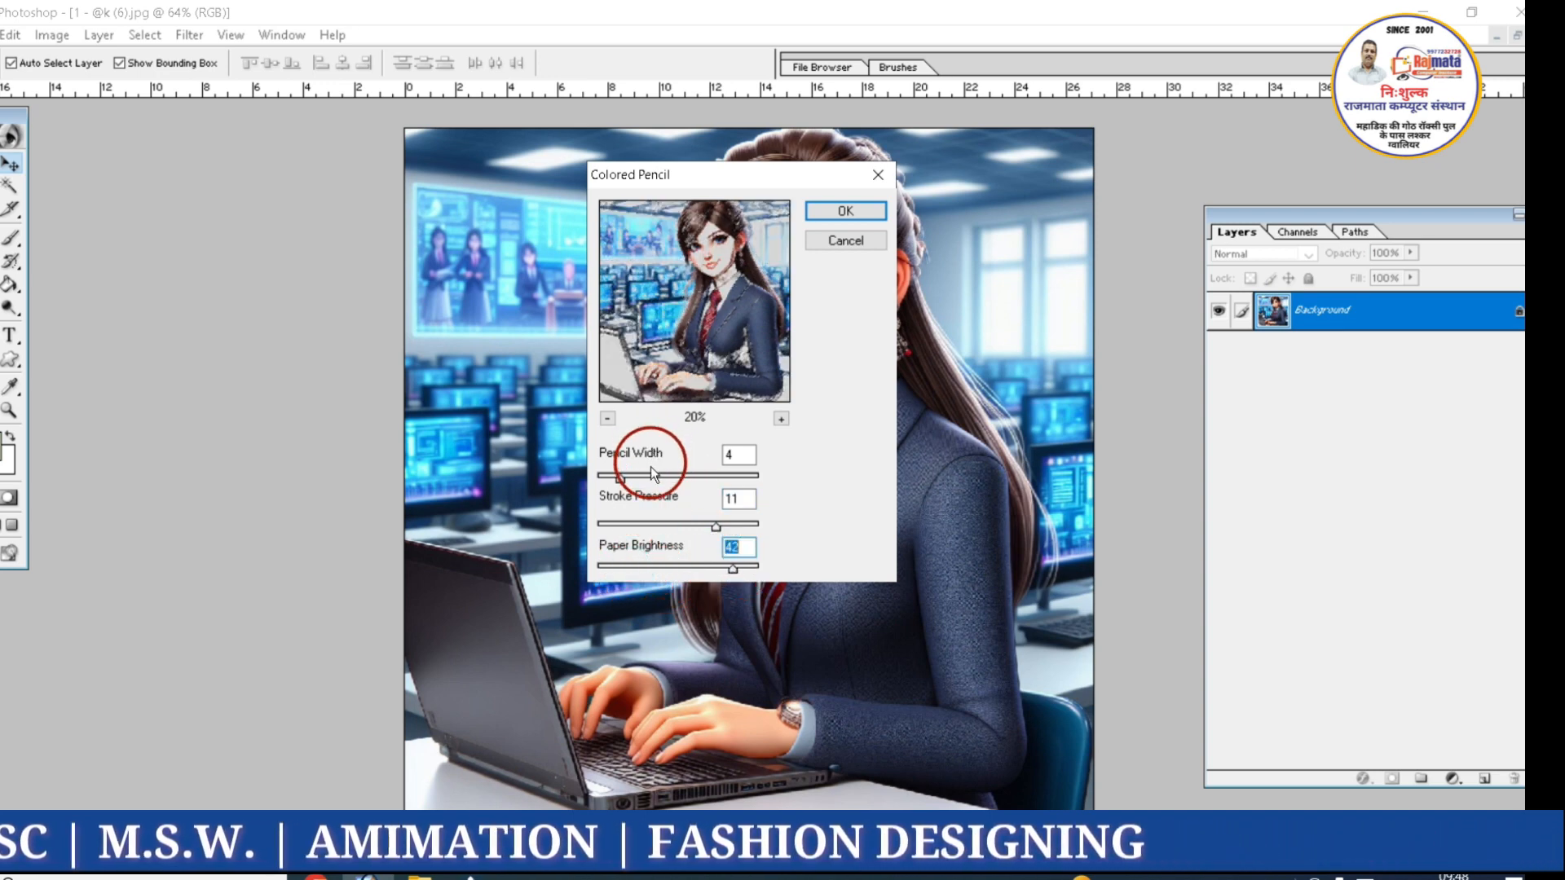
mouse_move(650, 476)
mouse_down()
mouse_move(725, 472)
mouse_move(700, 477)
mouse_up()
drag(733, 568, 698, 568)
click(809, 212)
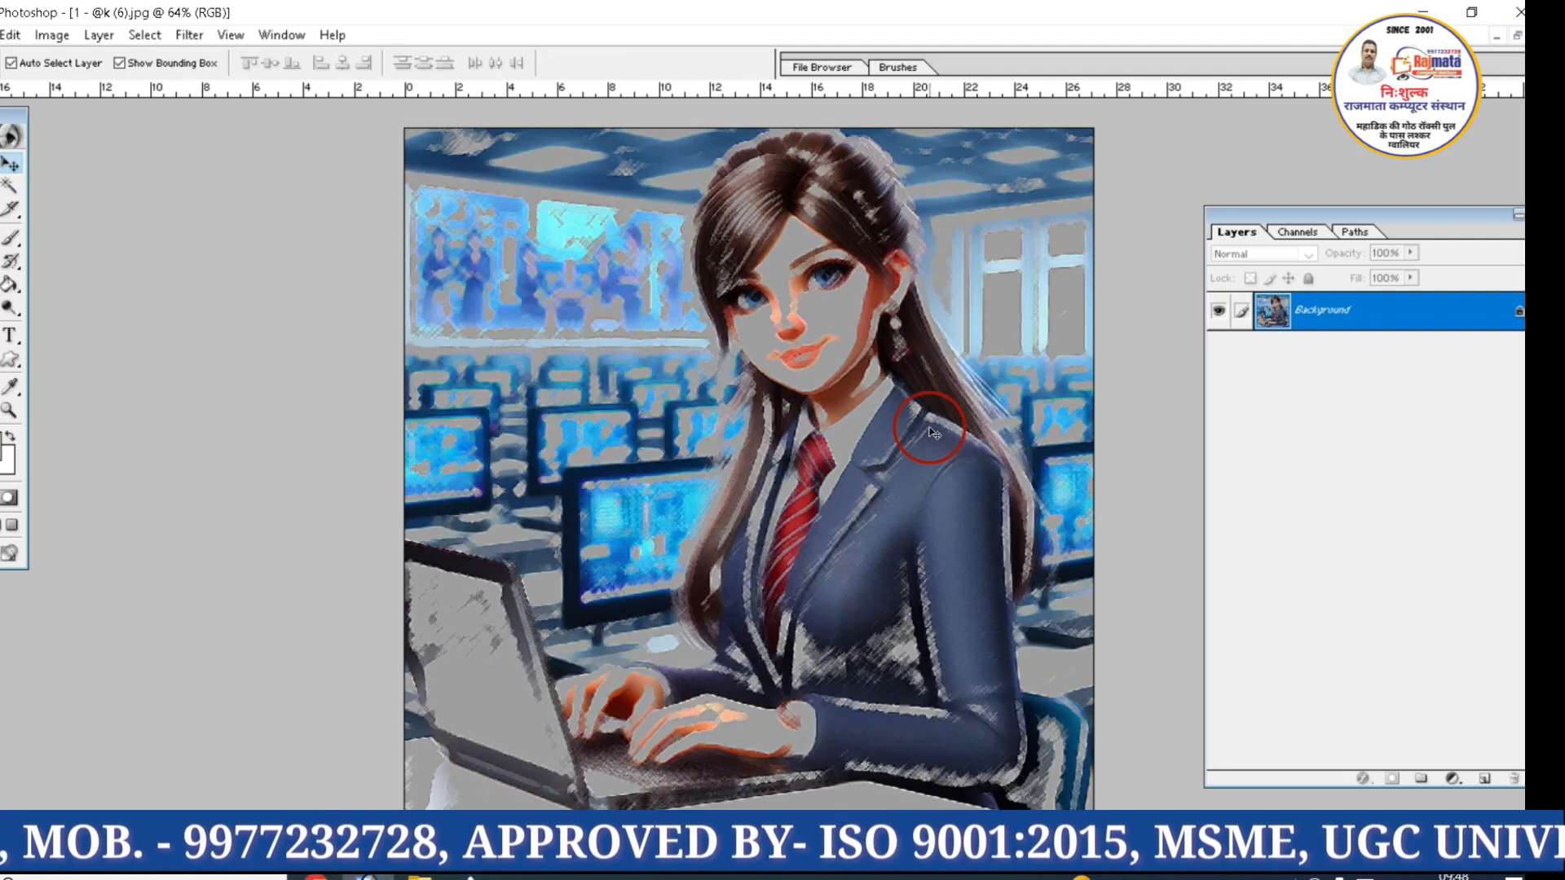
key(ctrl+z)
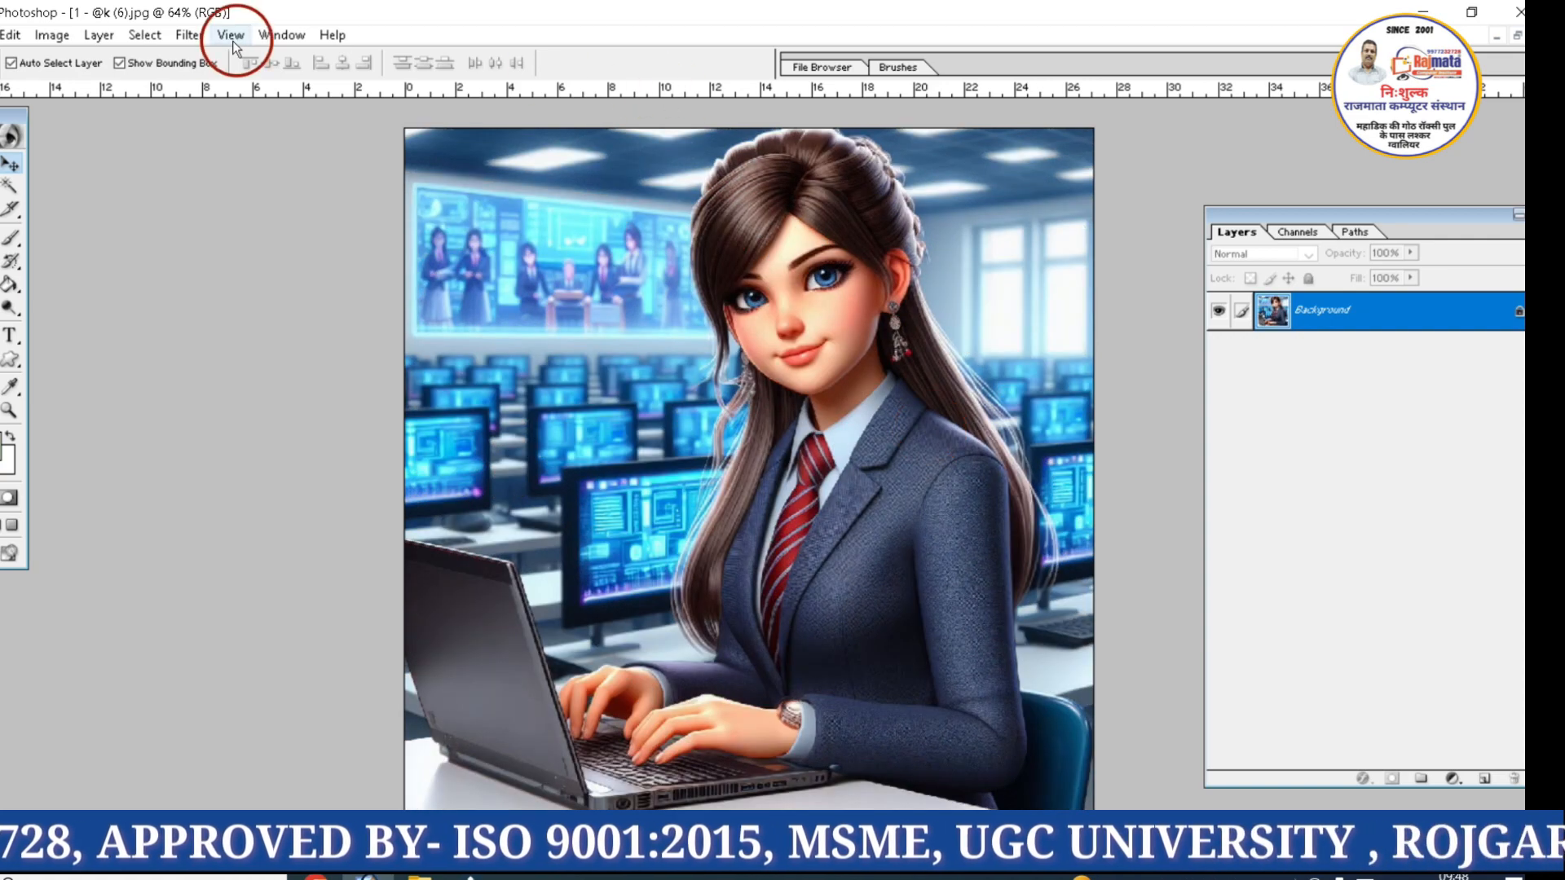
Apply the Artistic Cutout filter to the image with 5 levels and edge fidelity 2, and undo it
click(199, 41)
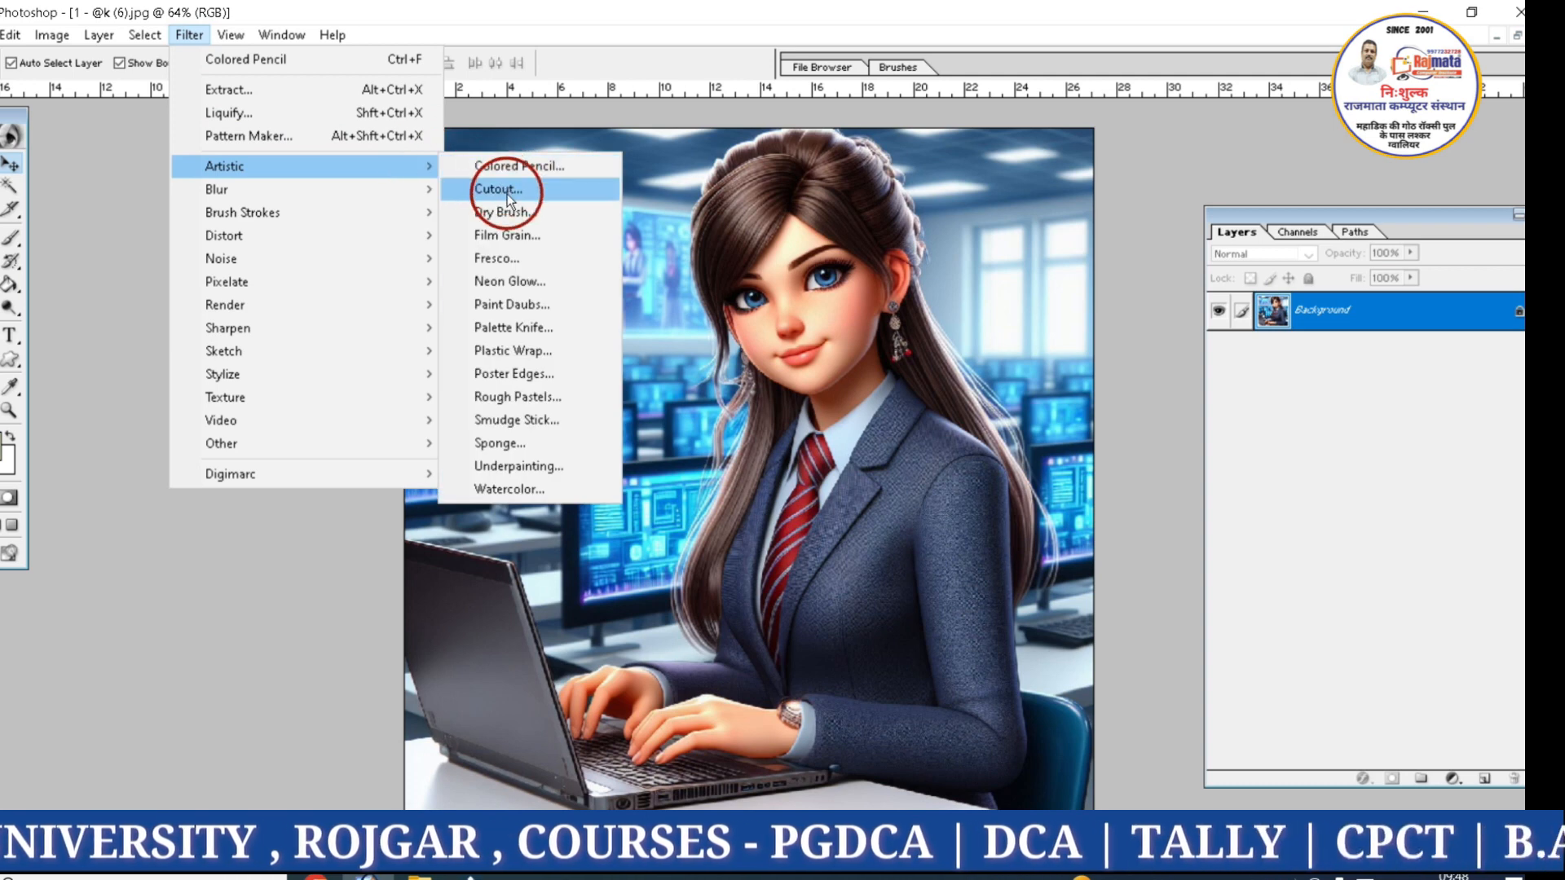
click(507, 190)
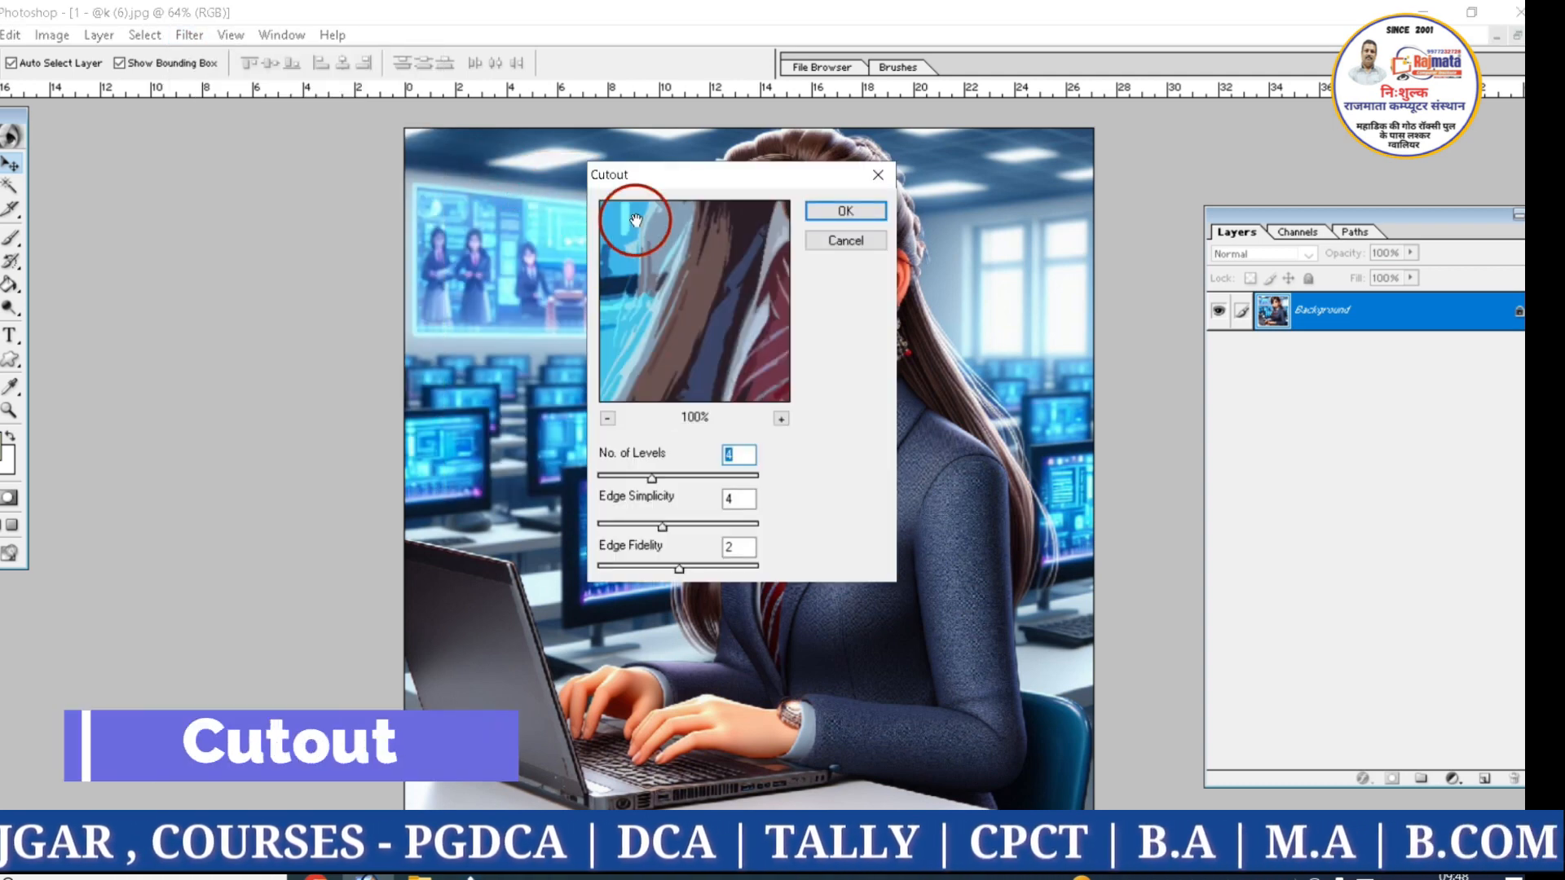
click(607, 419)
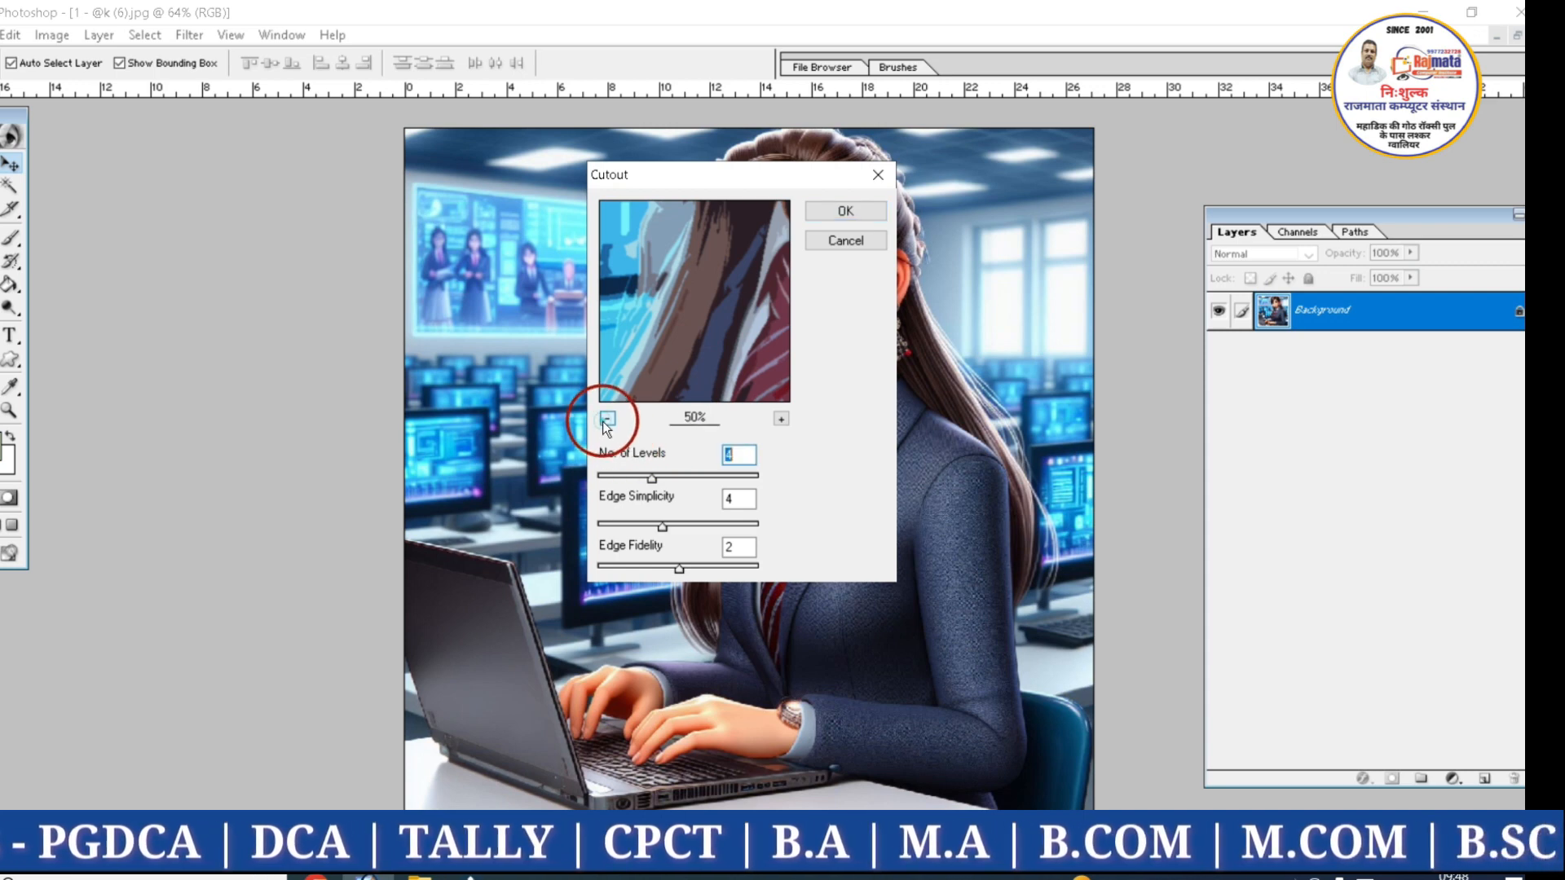
click(607, 419)
click(607, 419)
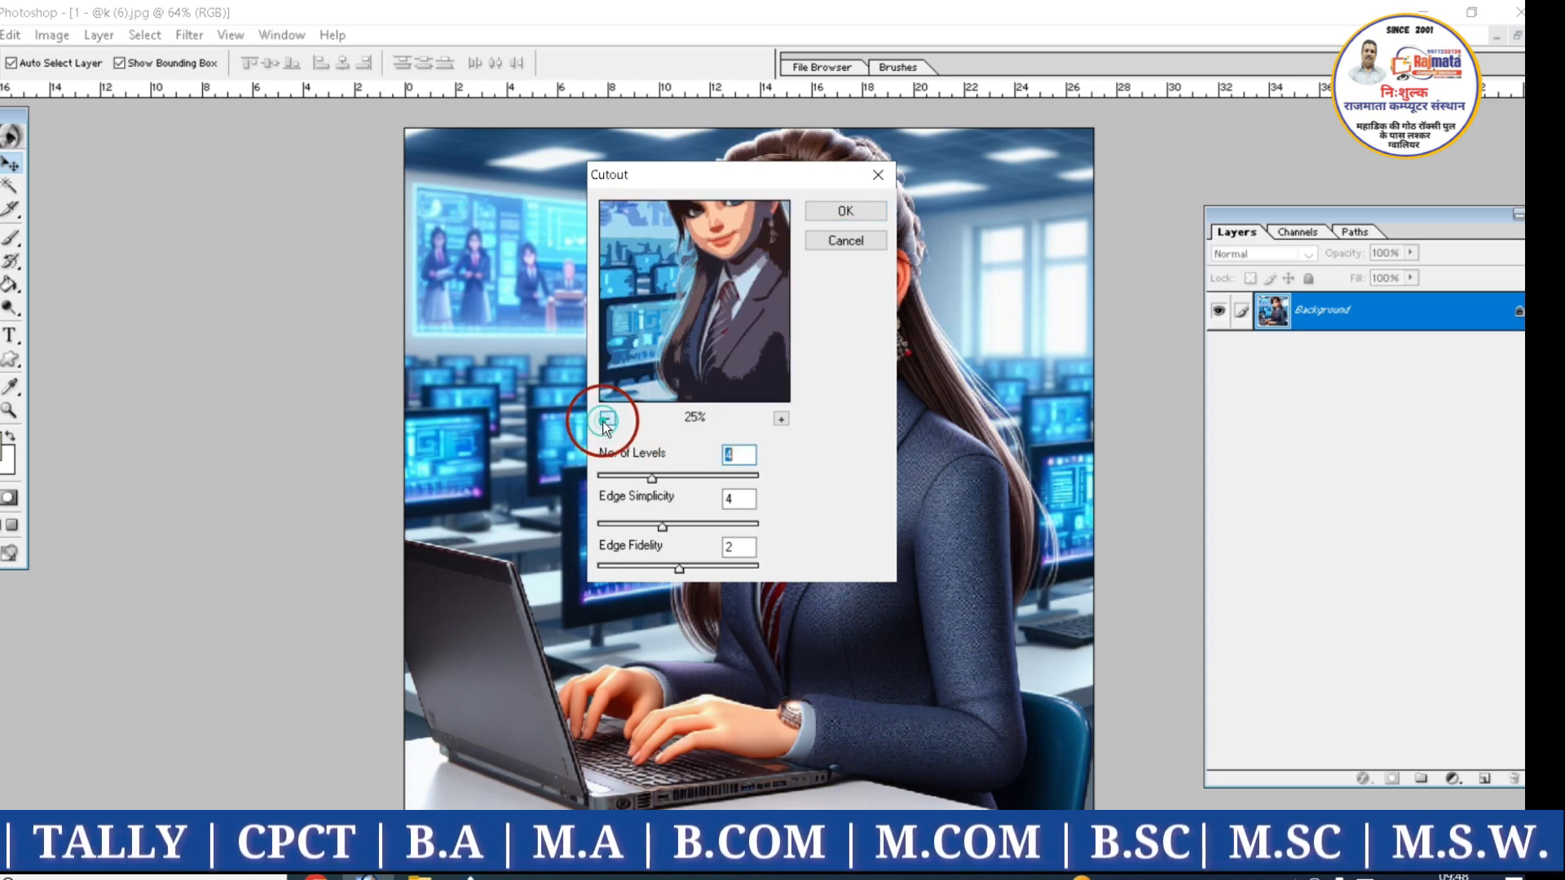
click(672, 476)
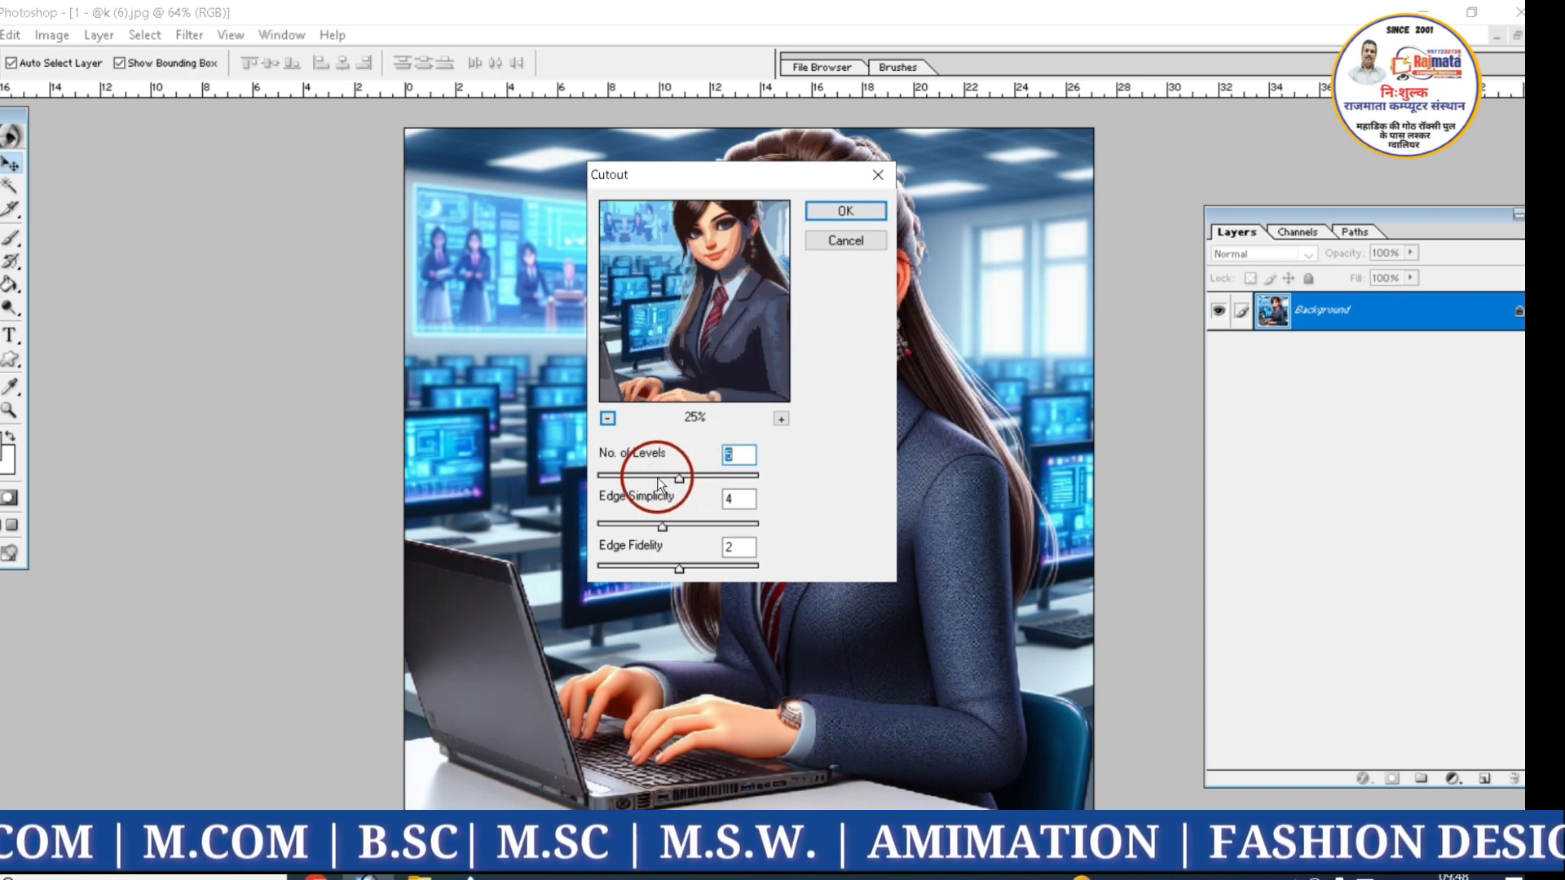
click(676, 566)
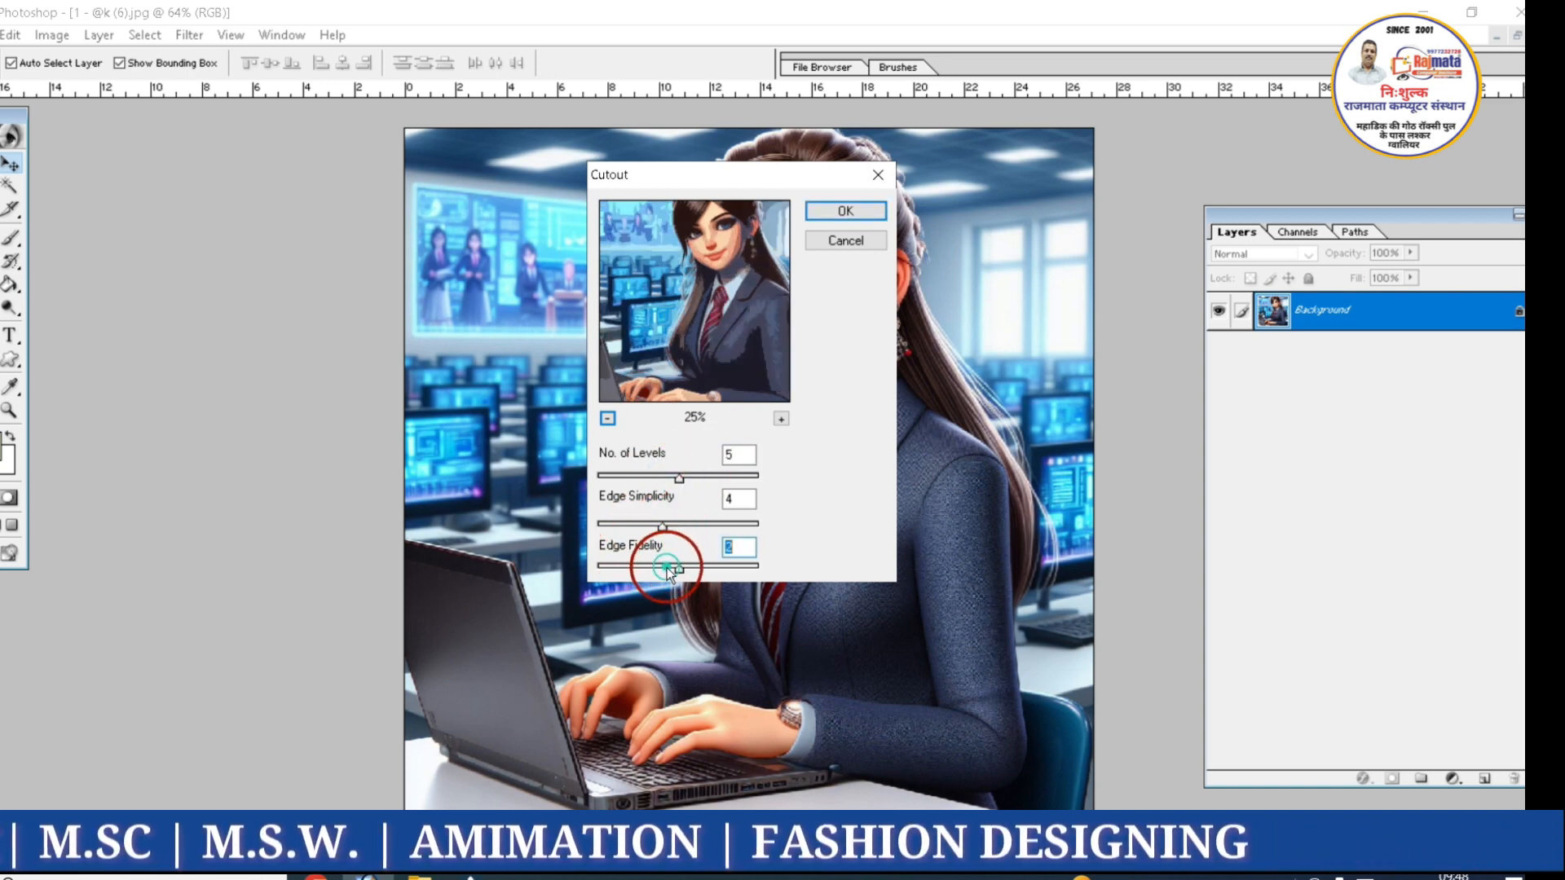
click(832, 211)
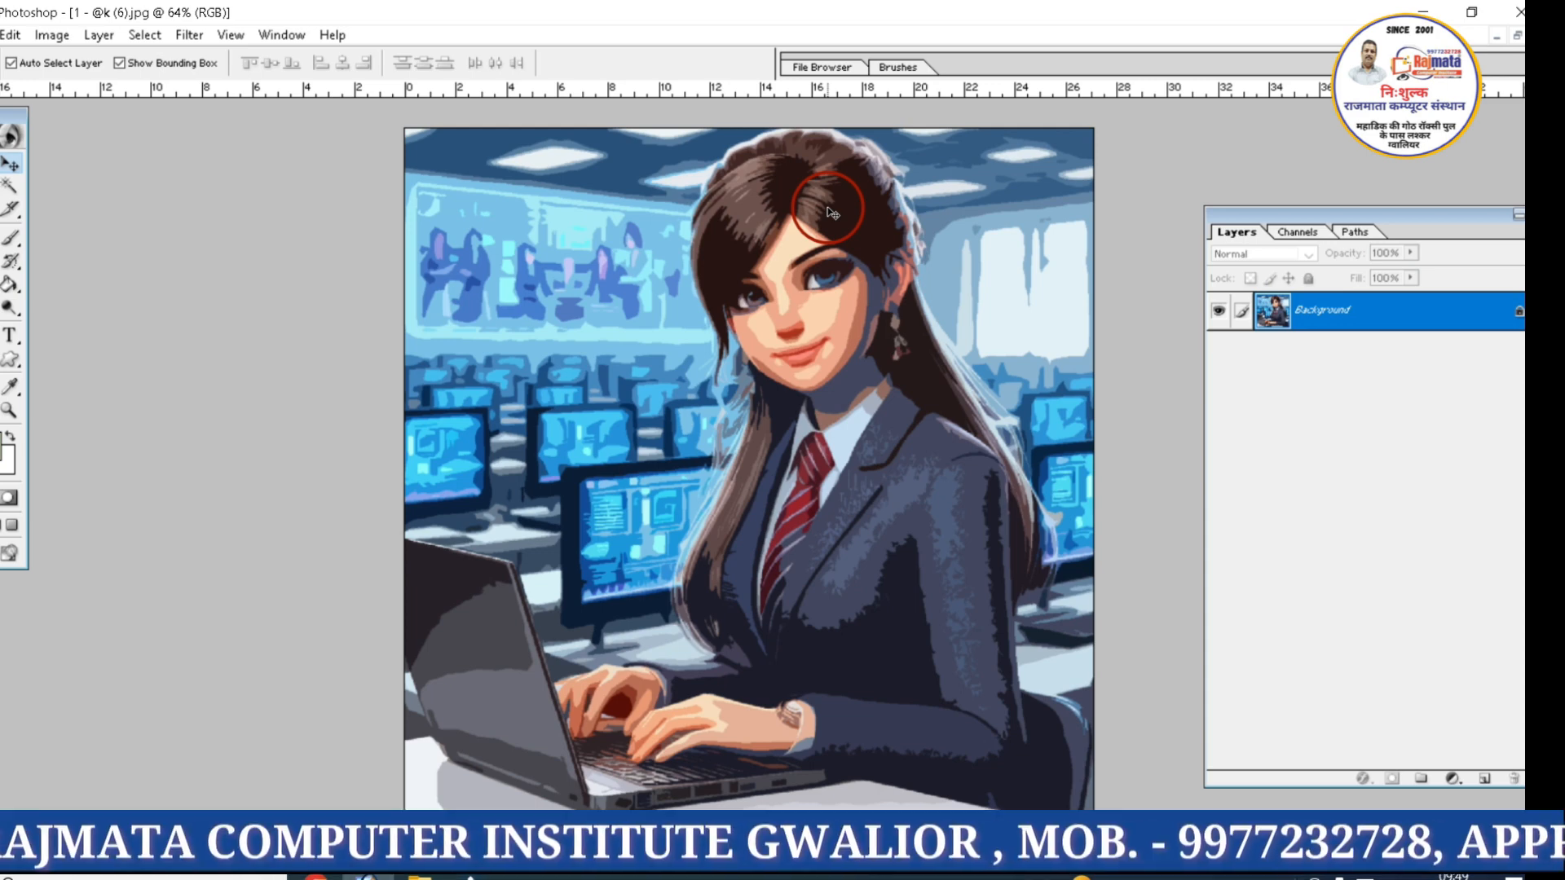
key(ctrl+z)
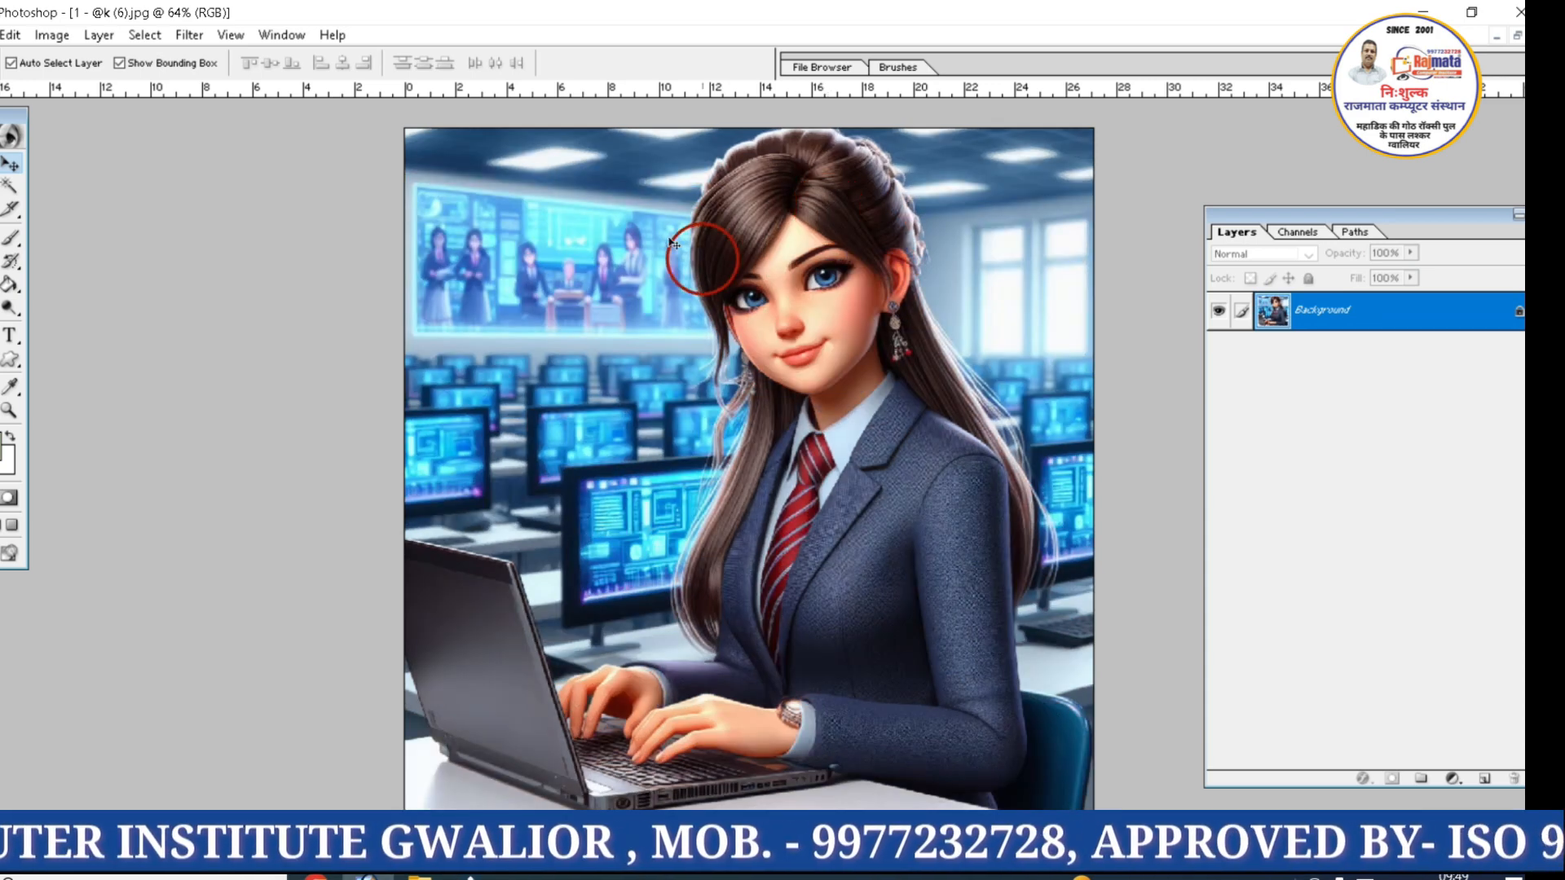
Apply the Artistic Dry Brush filter to the image with brush size 8
click(191, 35)
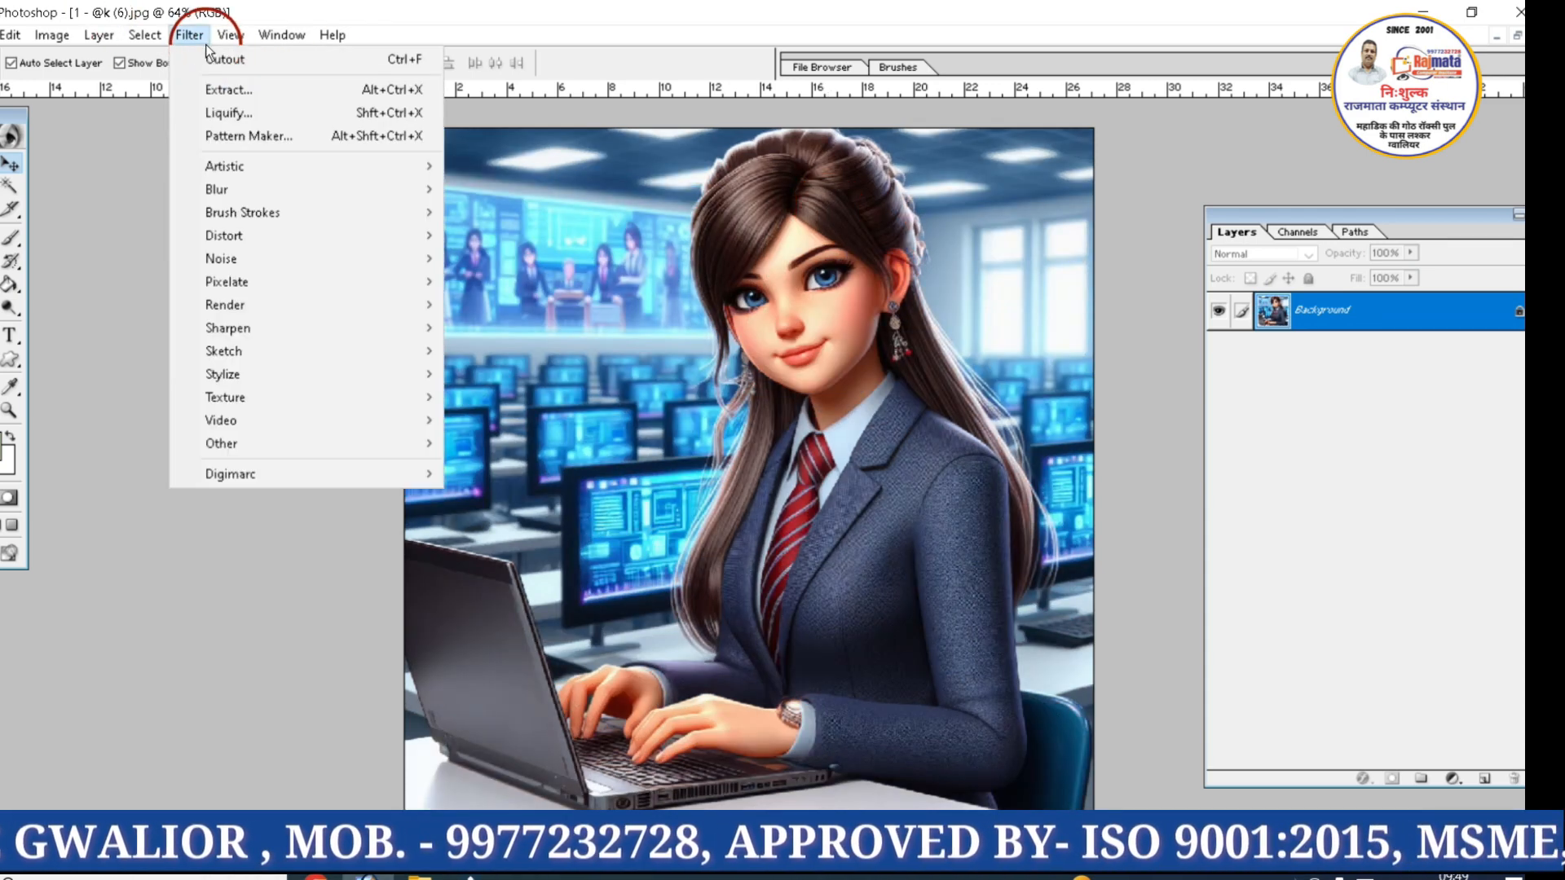
mouse_move(233, 168)
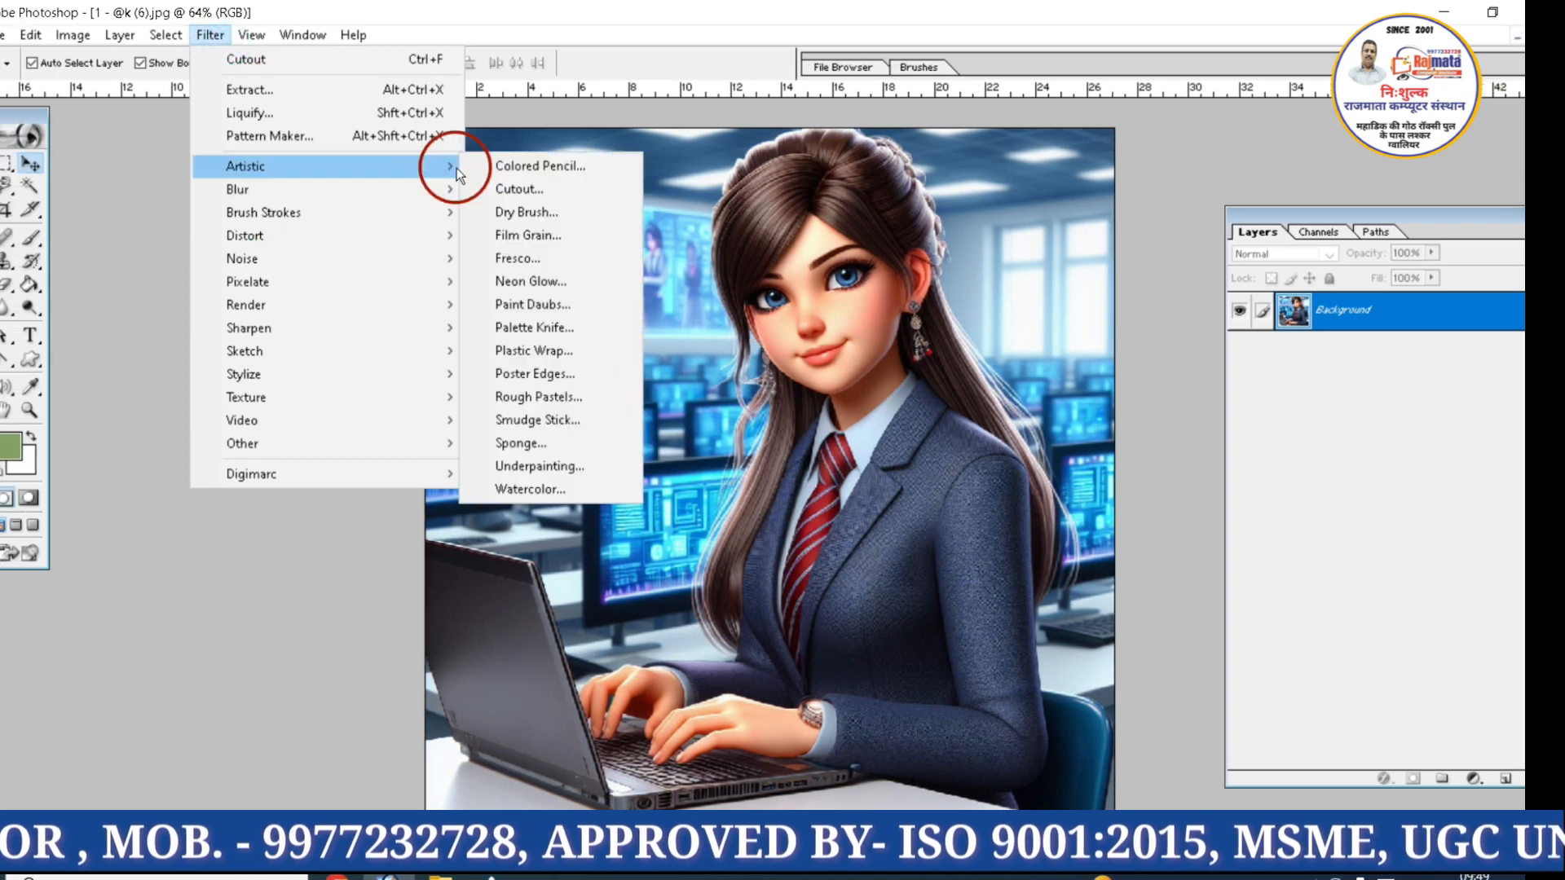
click(516, 211)
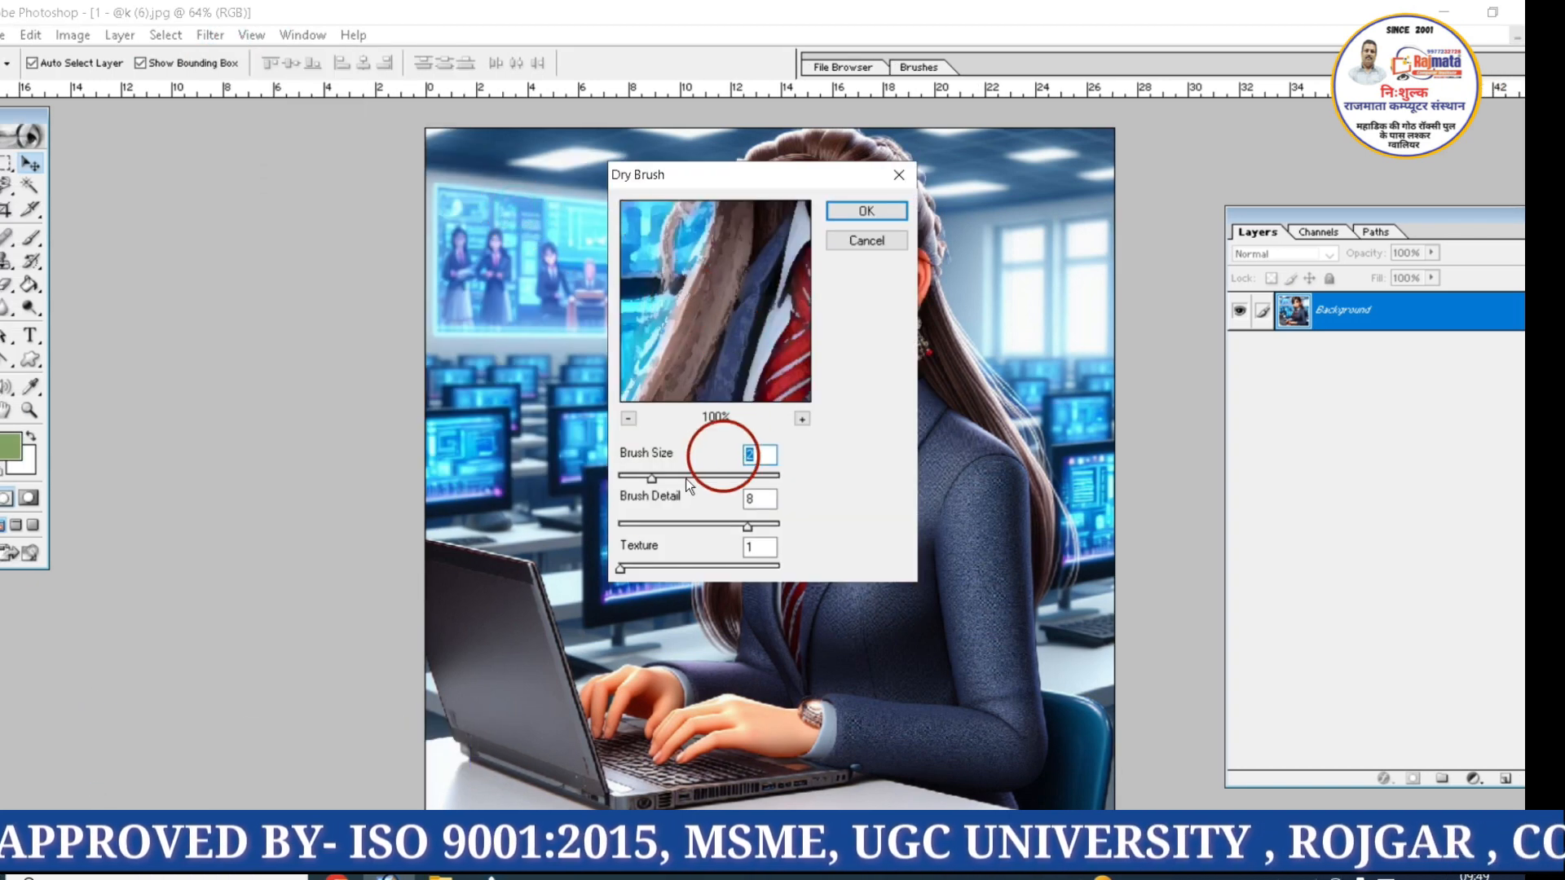
drag(652, 479, 747, 480)
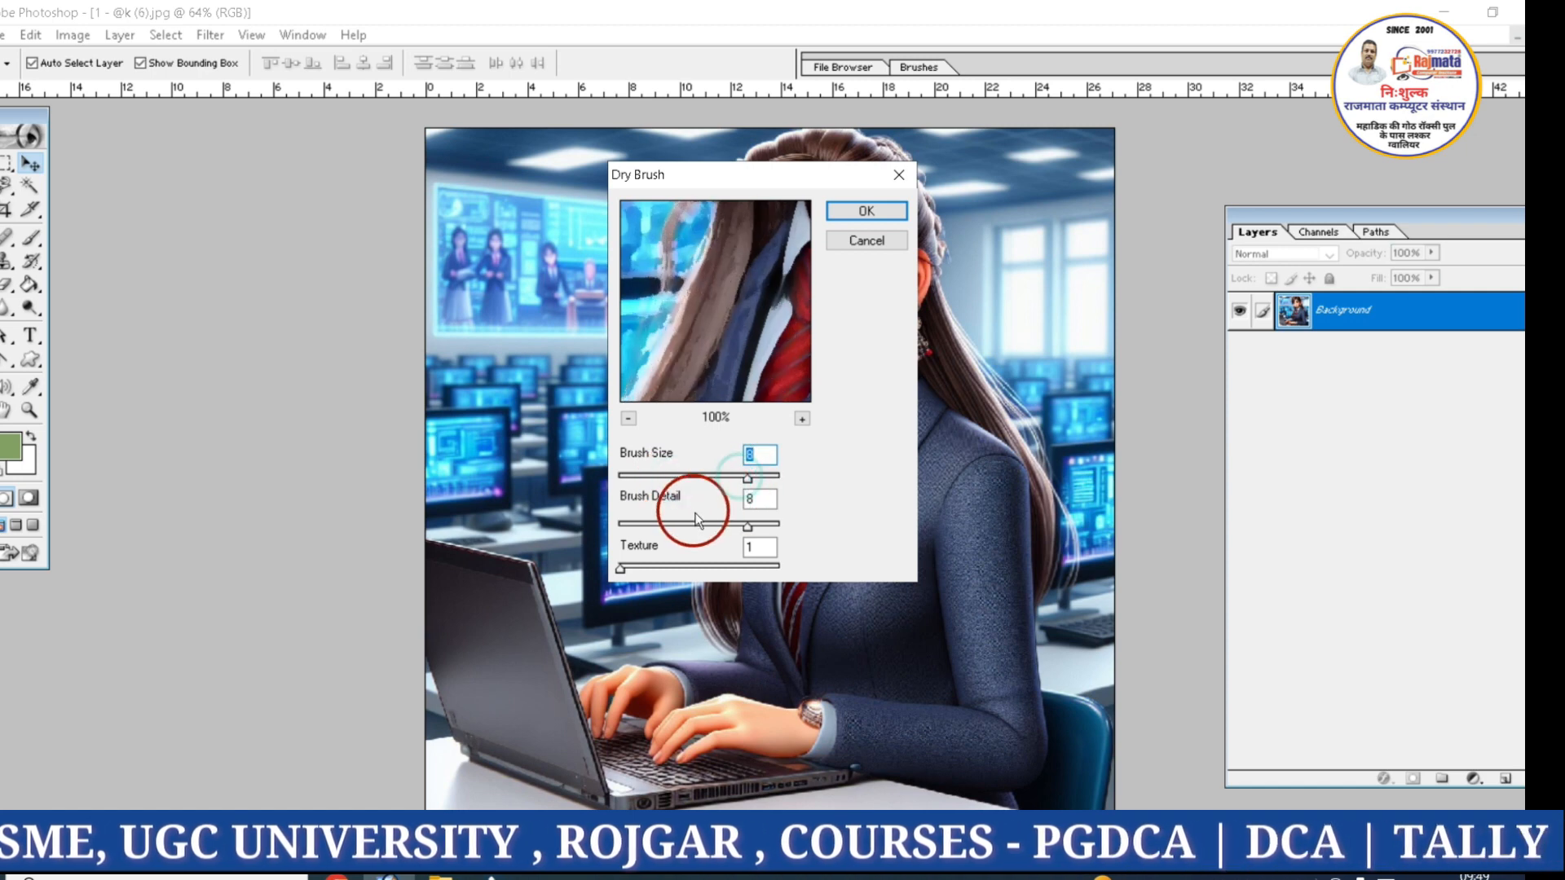
click(863, 218)
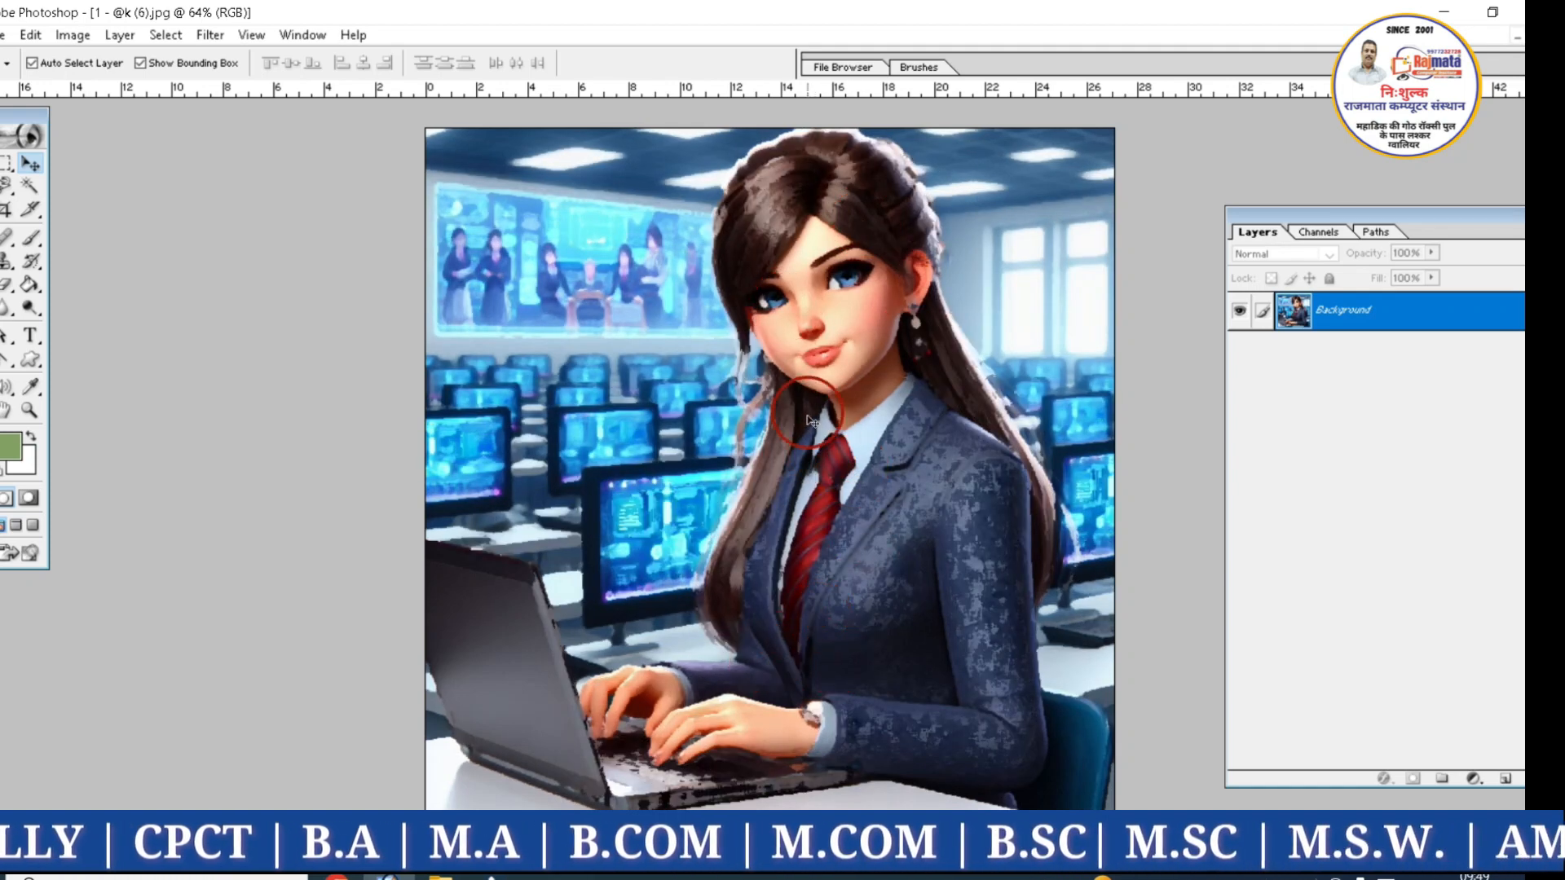
Undo the Dry Brush filter, then apply the Artistic Palette Knife filter with stroke size 25 and stroke detail 3, and undo it
key(ctrl+z)
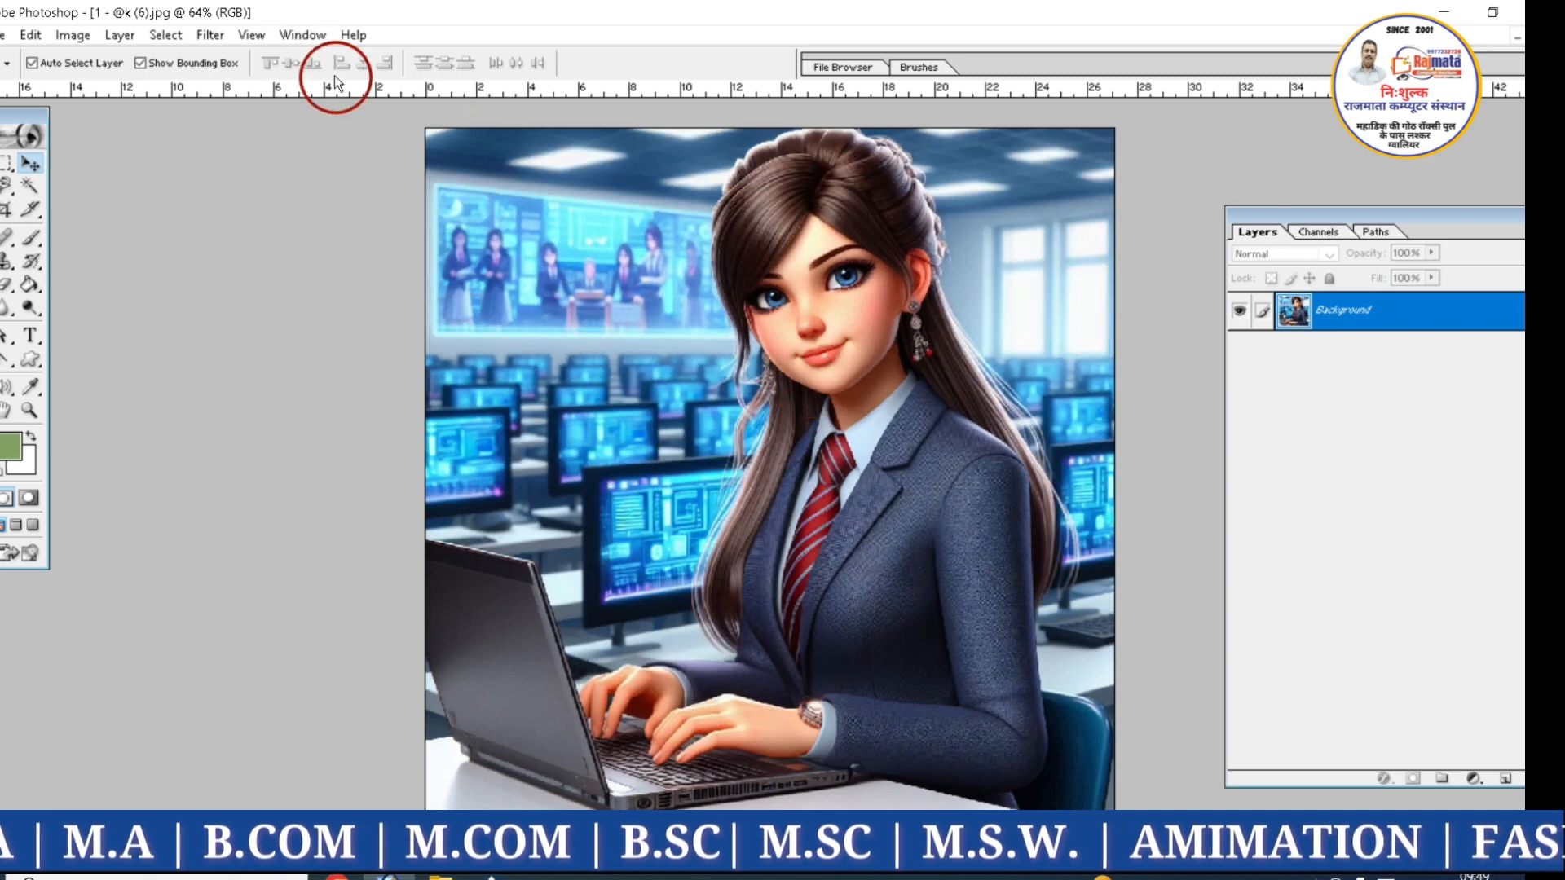
click(200, 37)
click(246, 167)
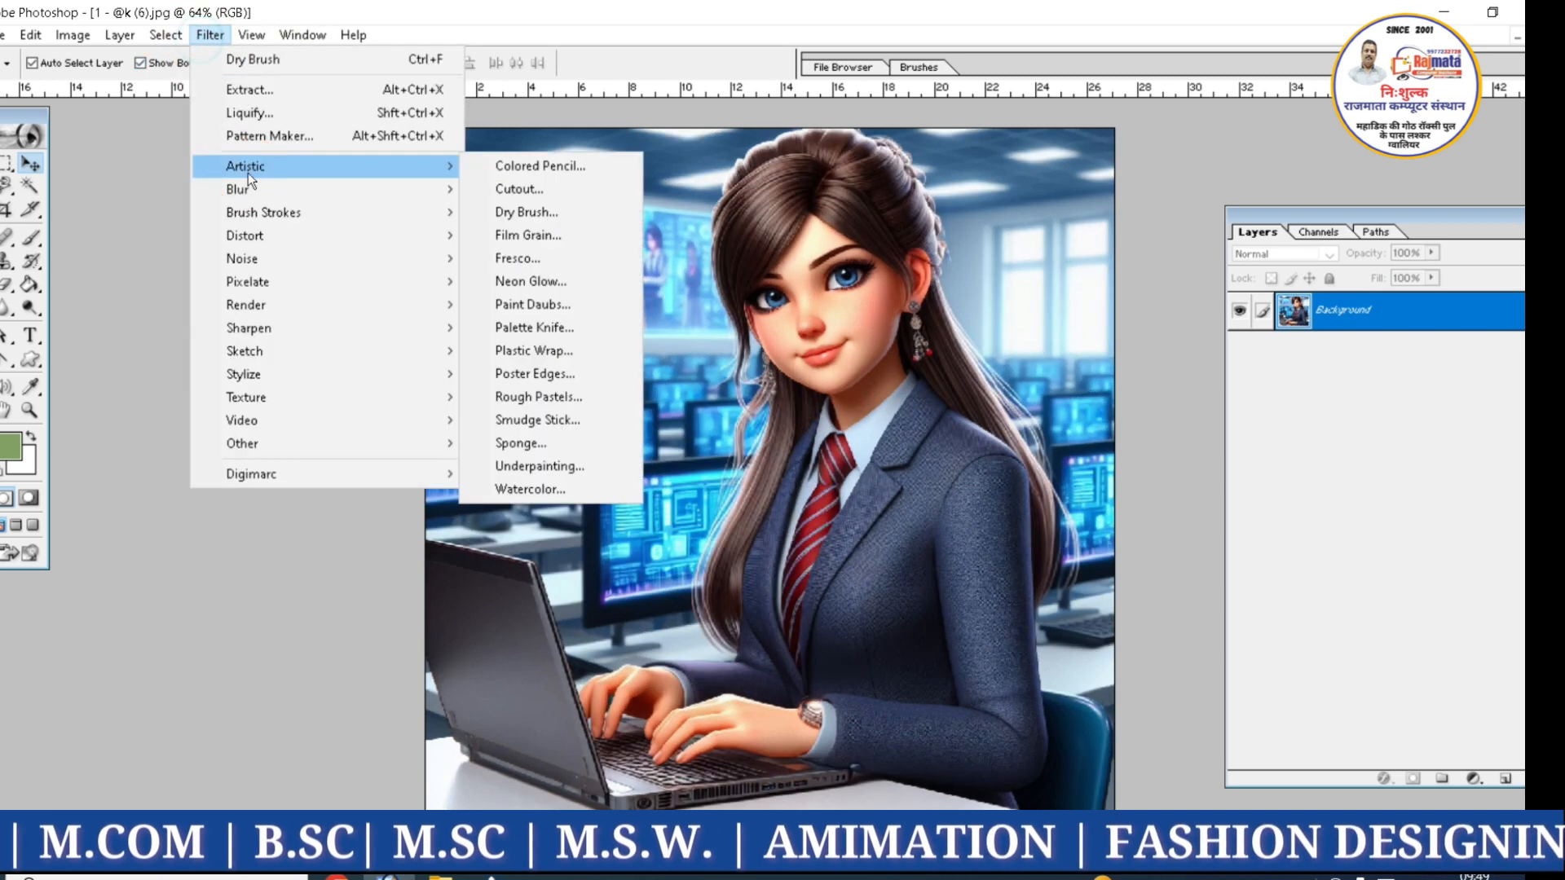
click(537, 330)
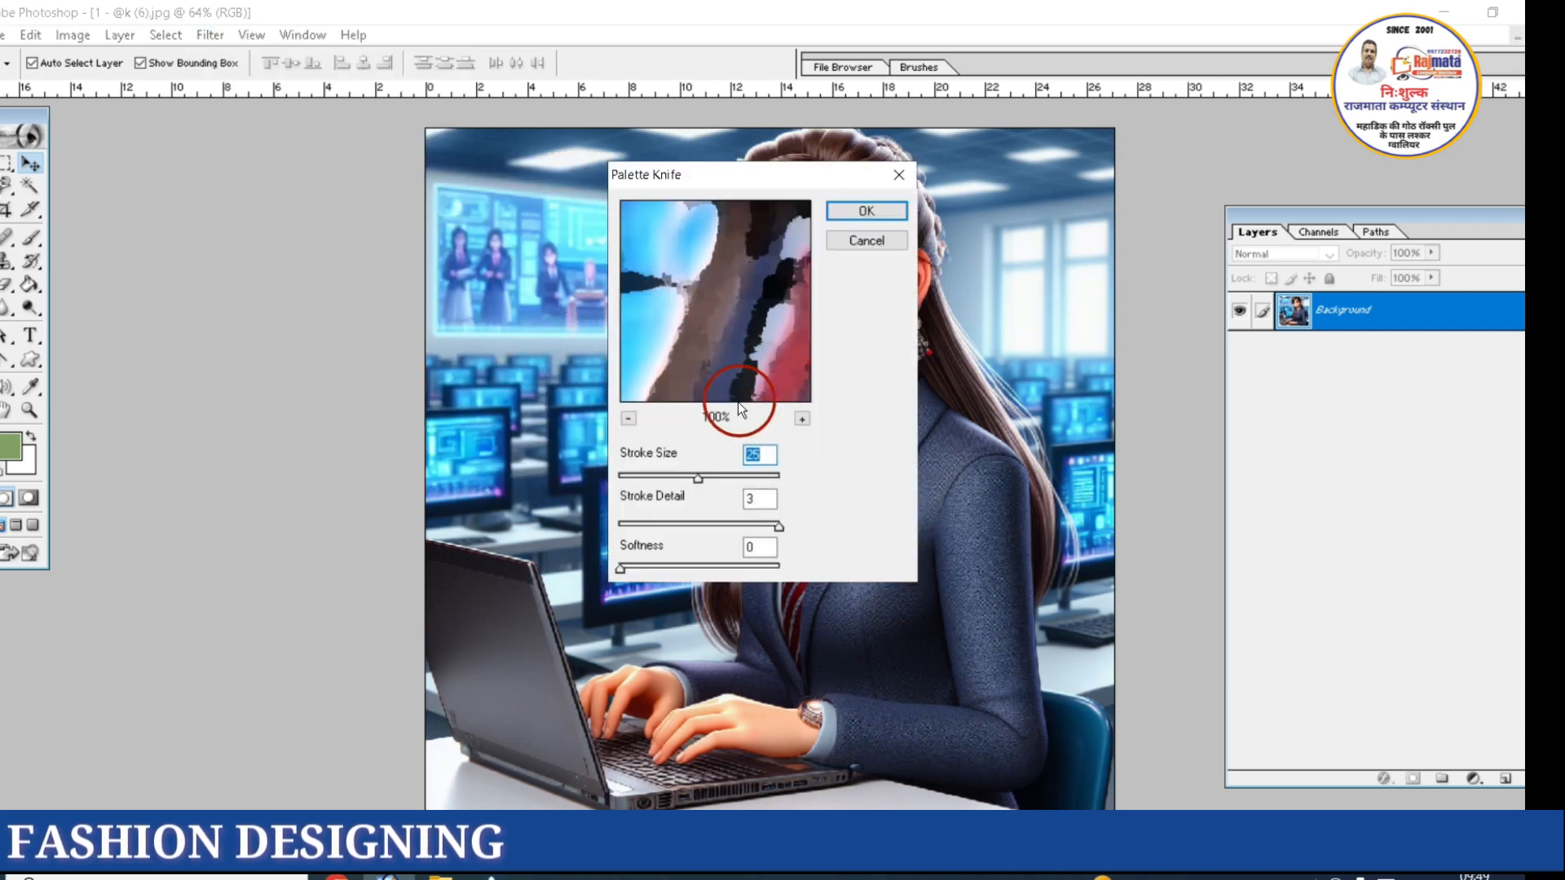
click(850, 208)
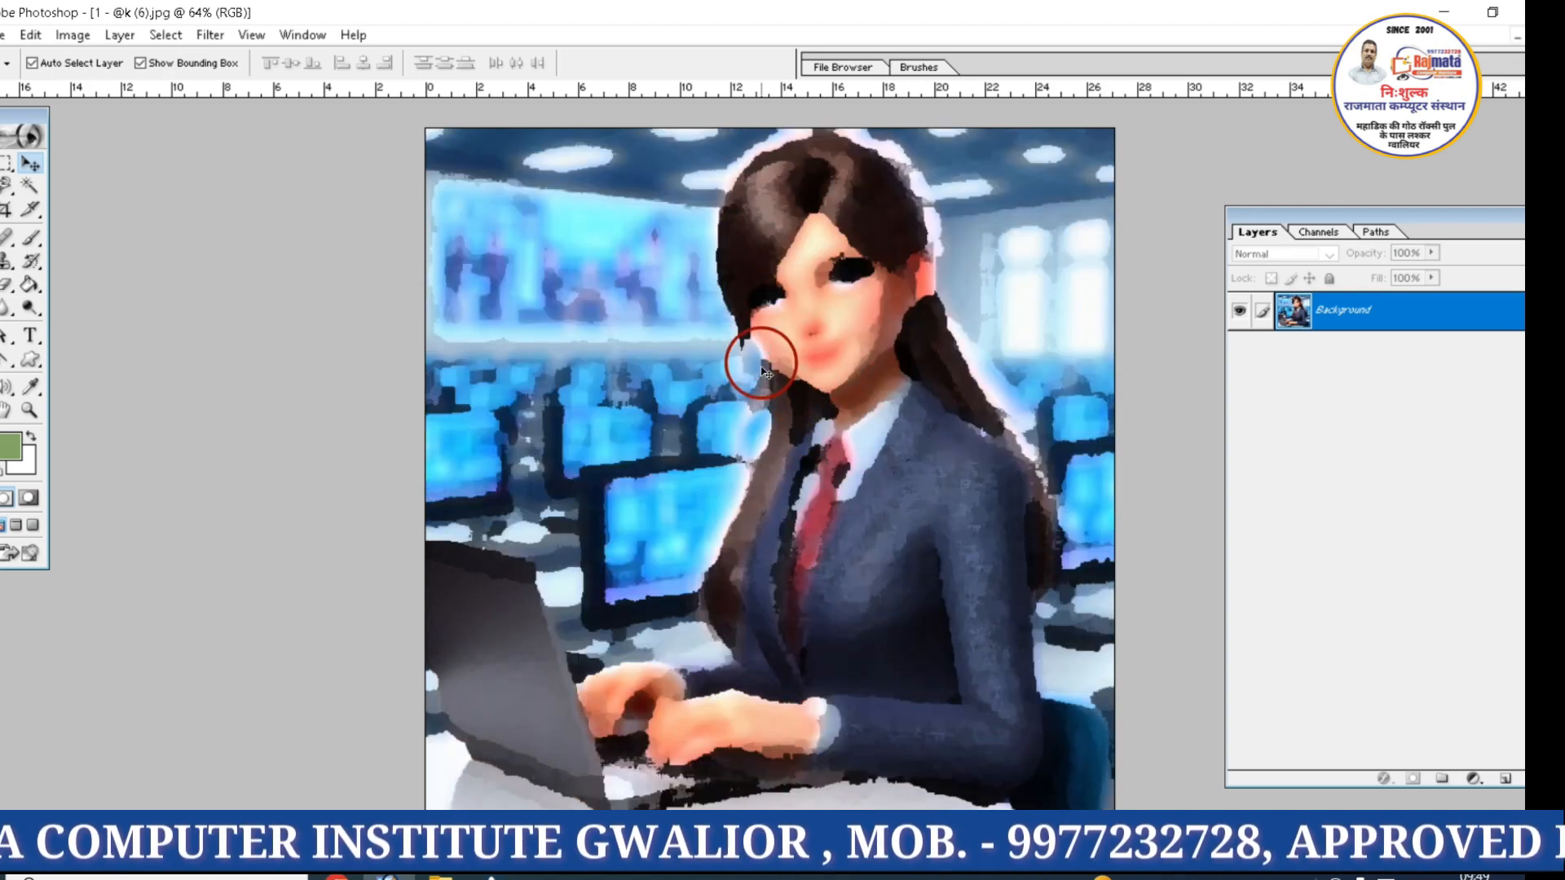
key(ctrl+z)
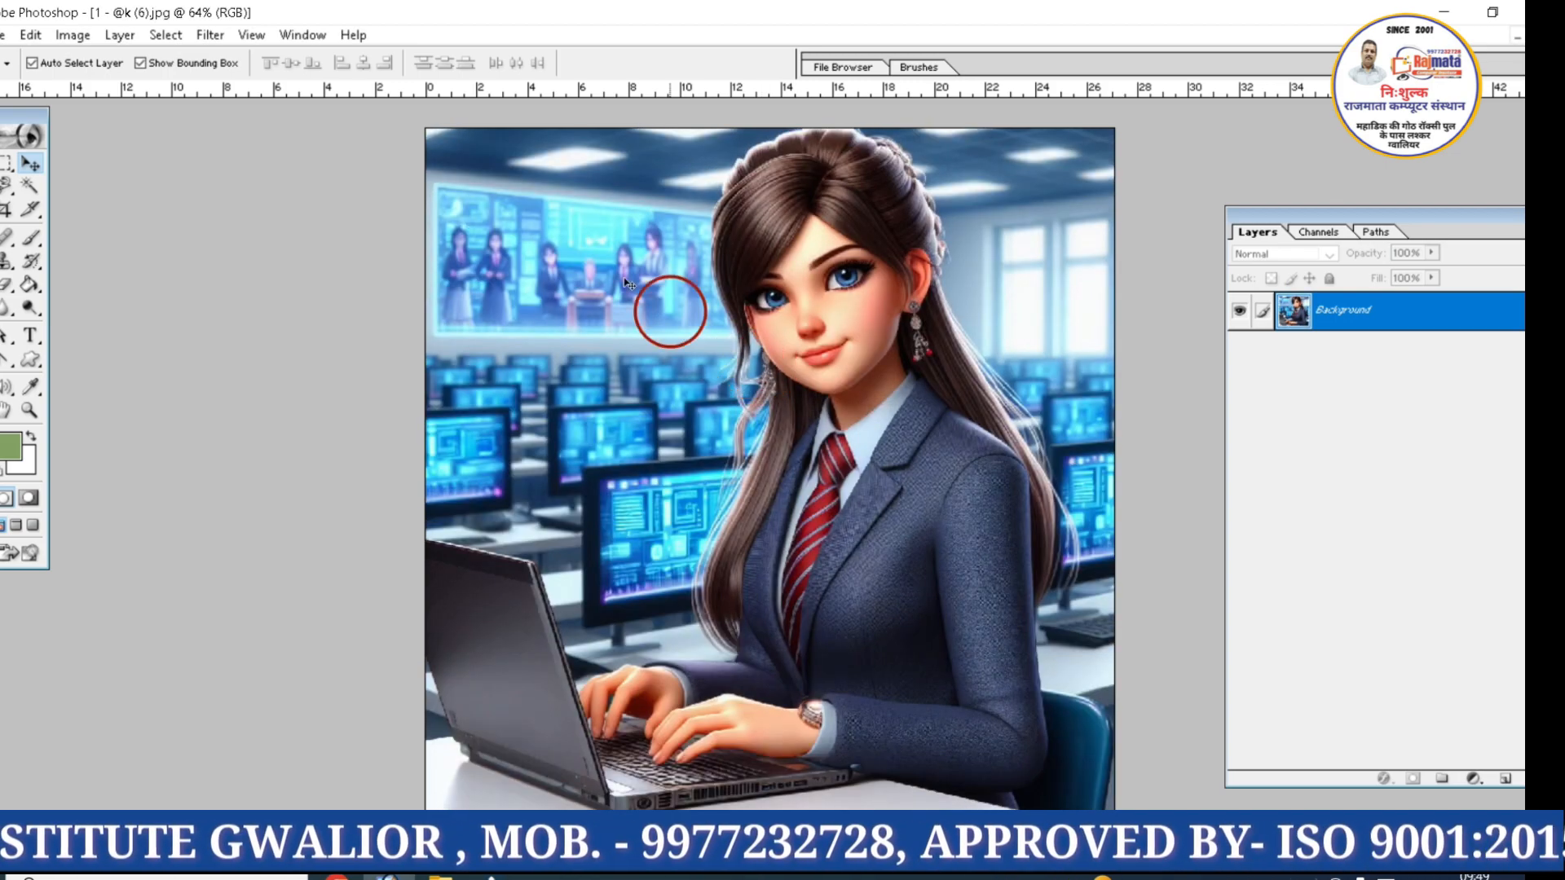
Apply the Artistic Watercolor filter to the image with brush detail 5, and undo it
click(211, 36)
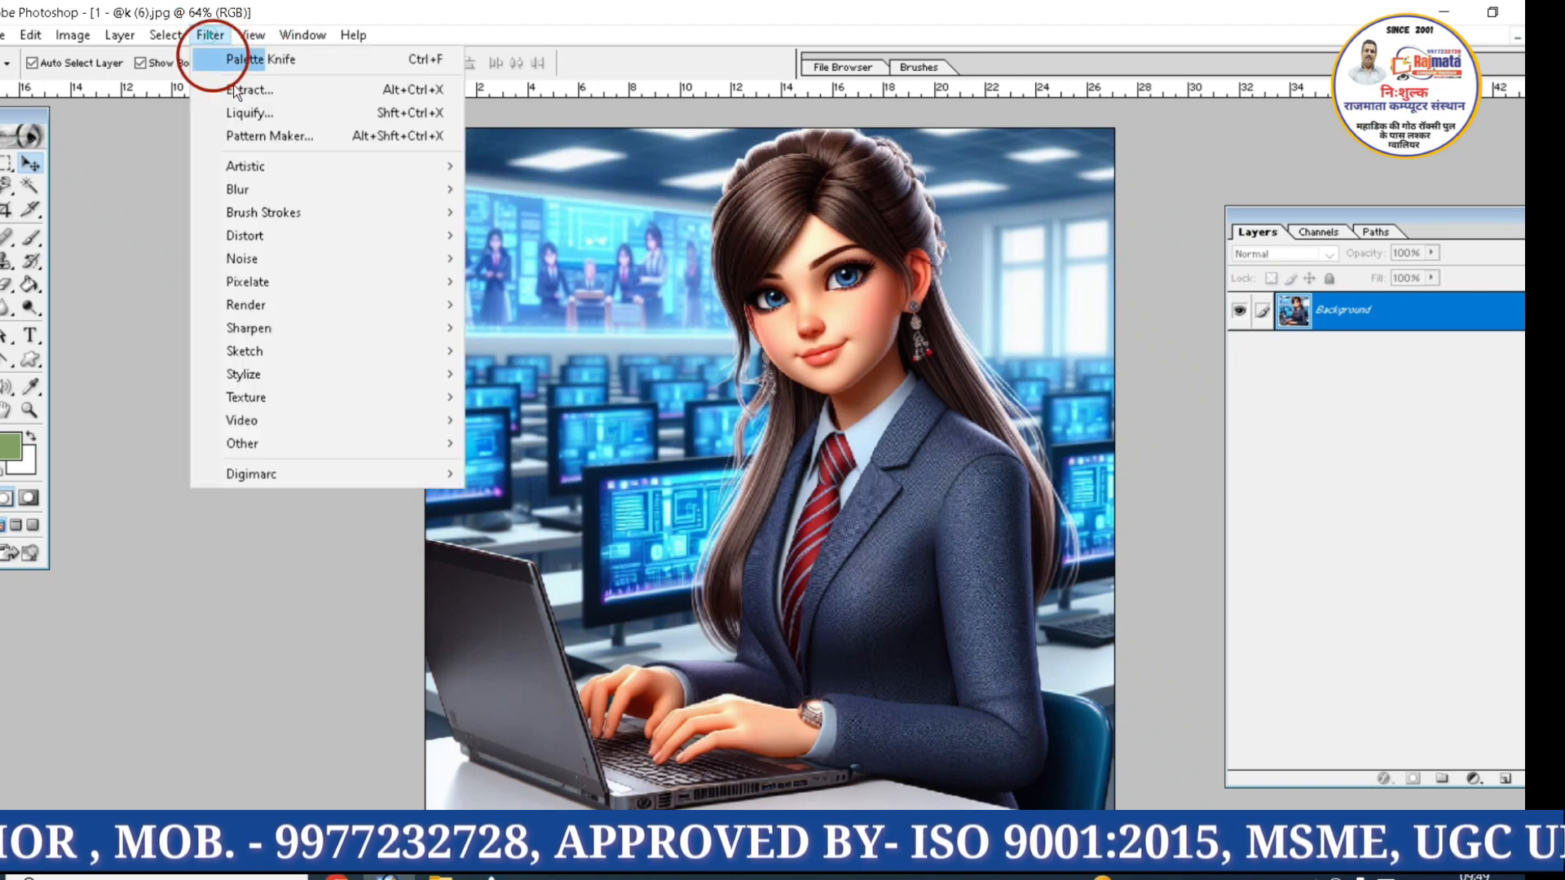
mouse_move(420, 166)
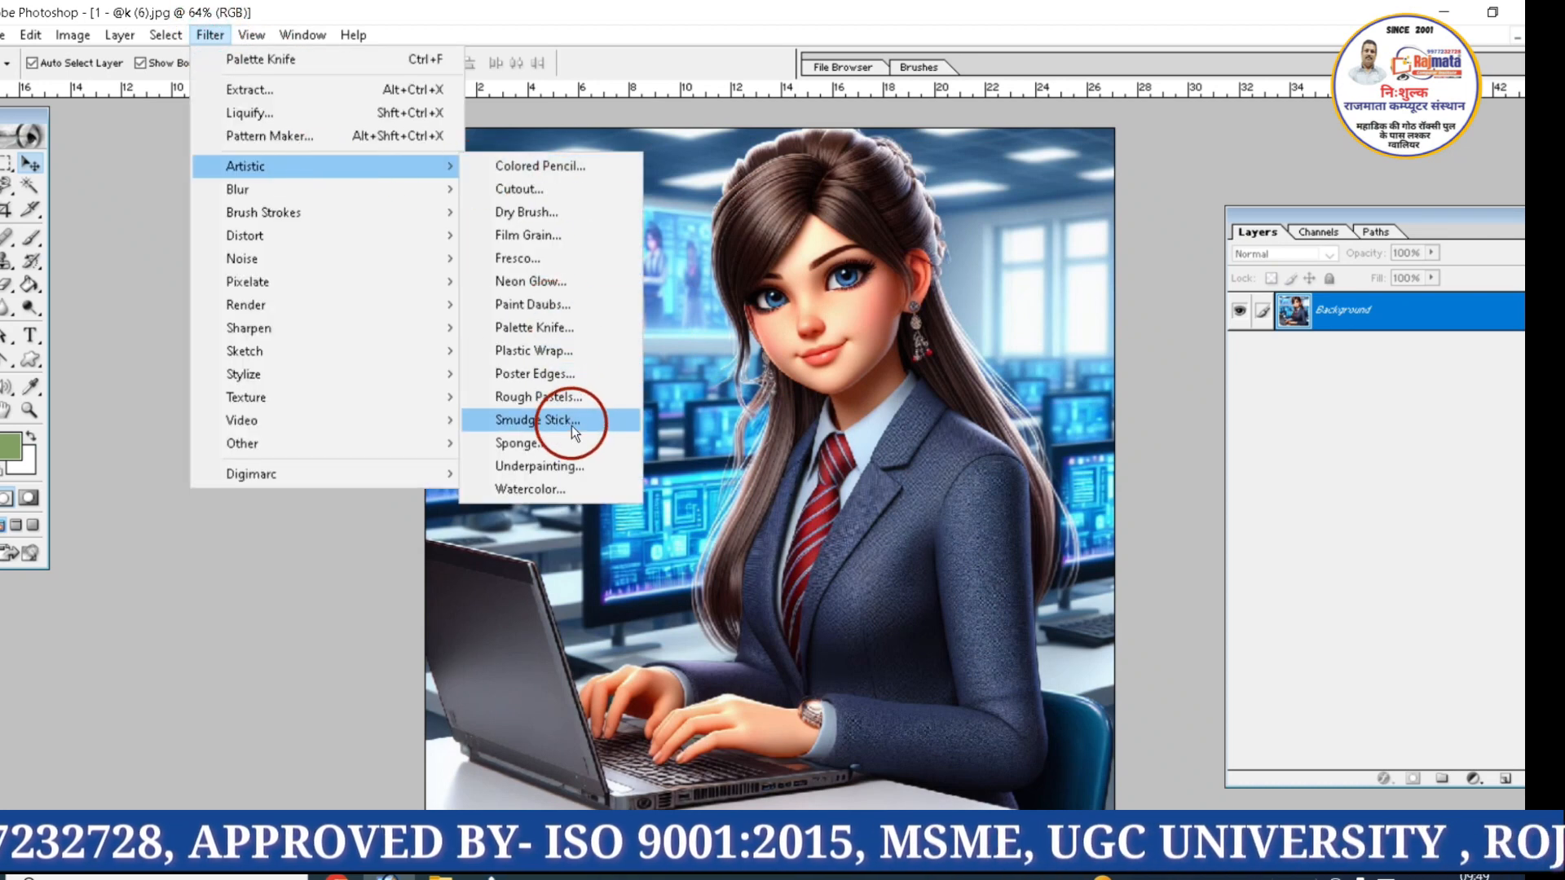
click(536, 490)
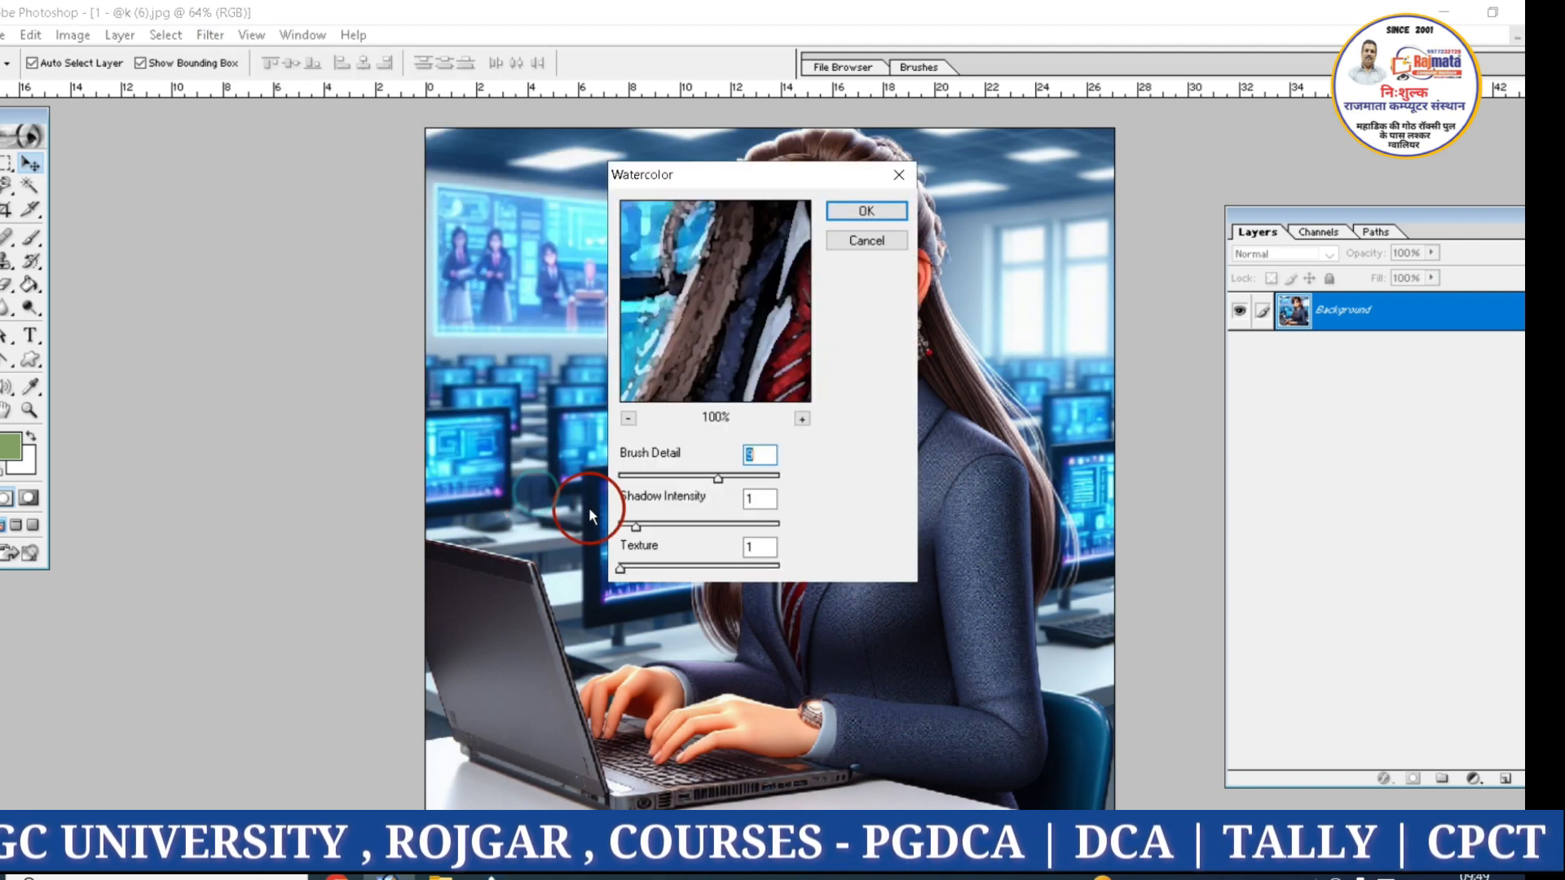
click(671, 477)
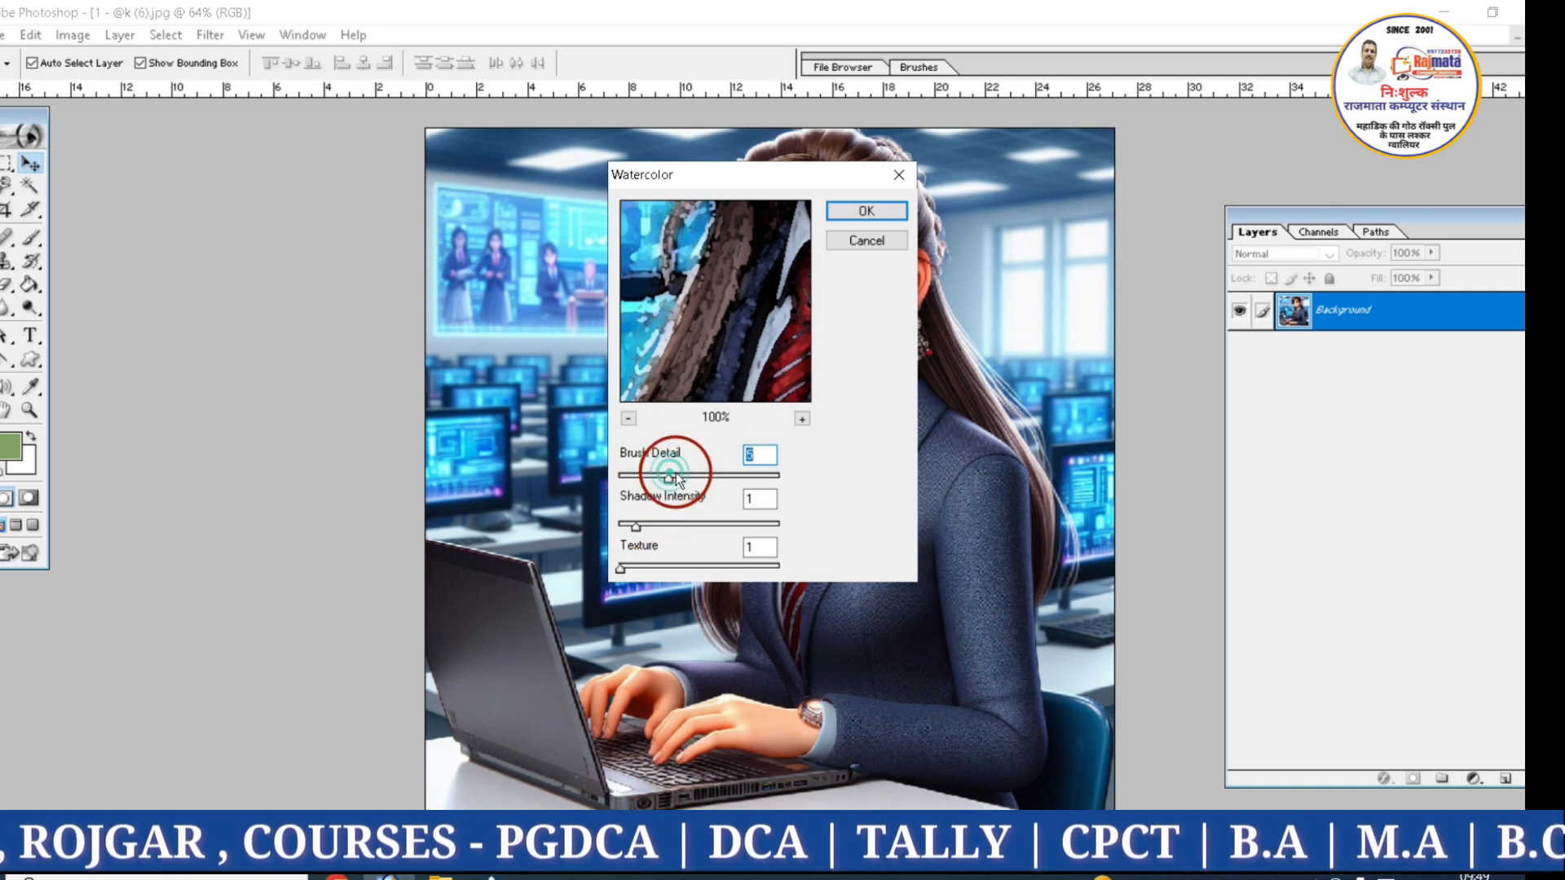
click(860, 210)
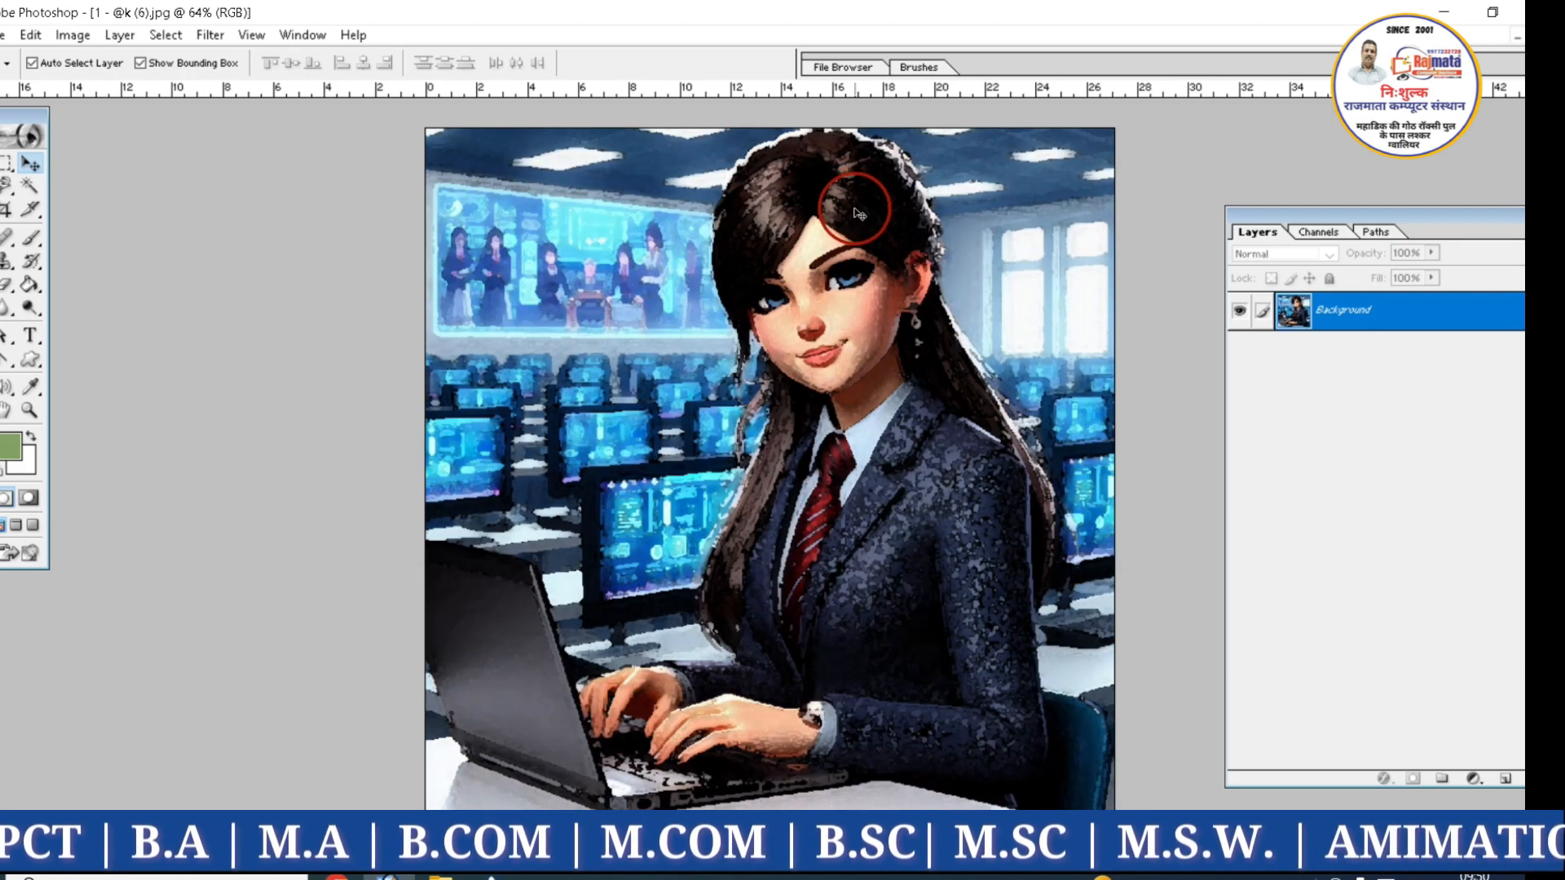
key(ctrl+z)
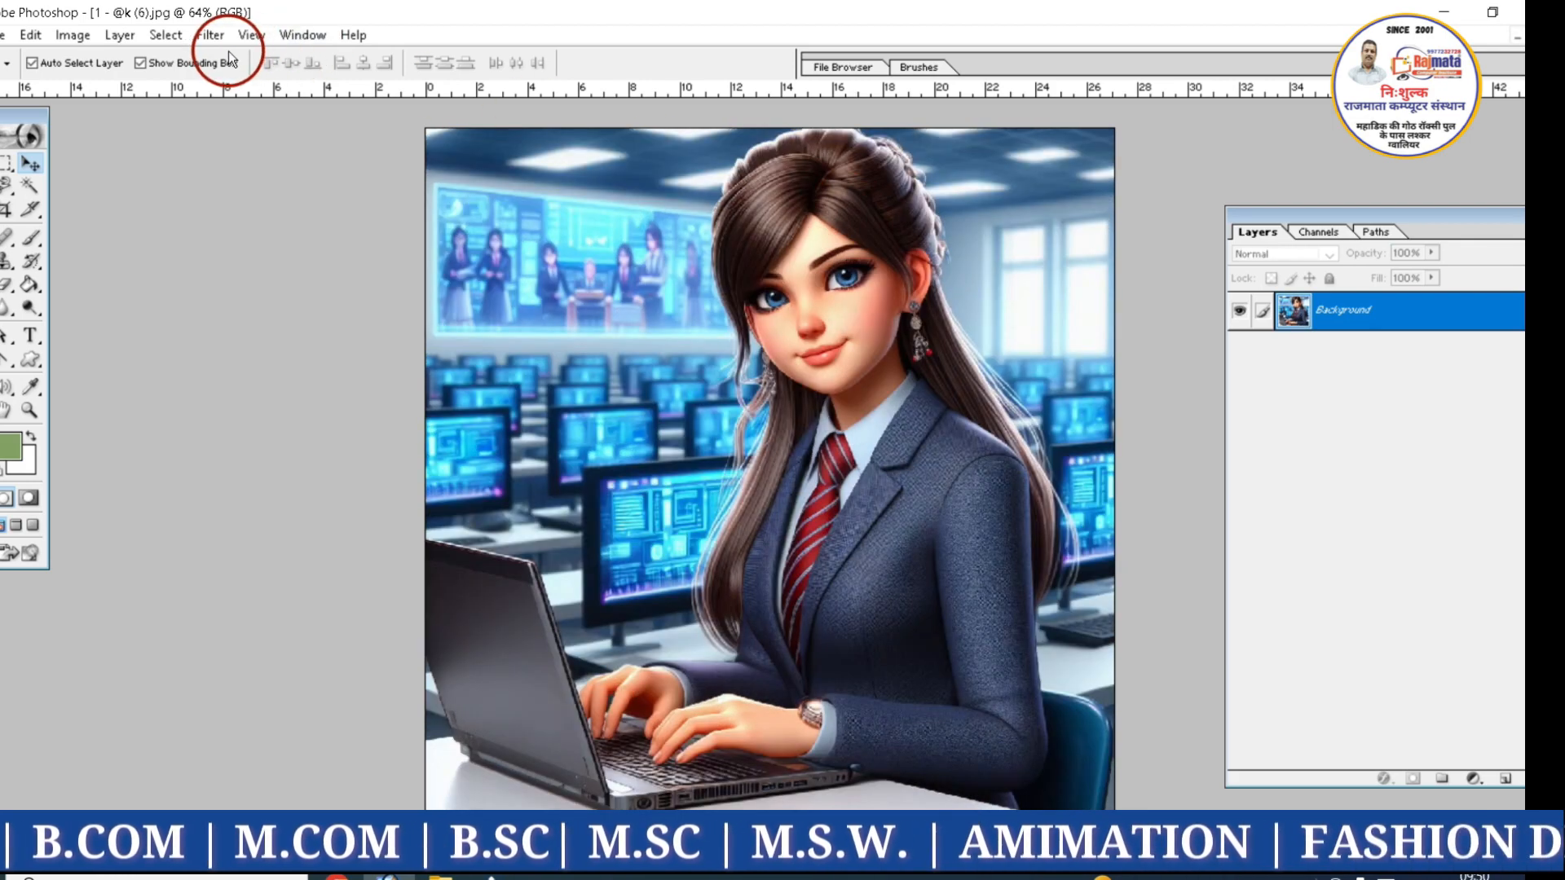
Apply the Artistic Rough Pastels filter to the image with stroke length 10, stroke detail 4 and the Canvas texture
click(209, 36)
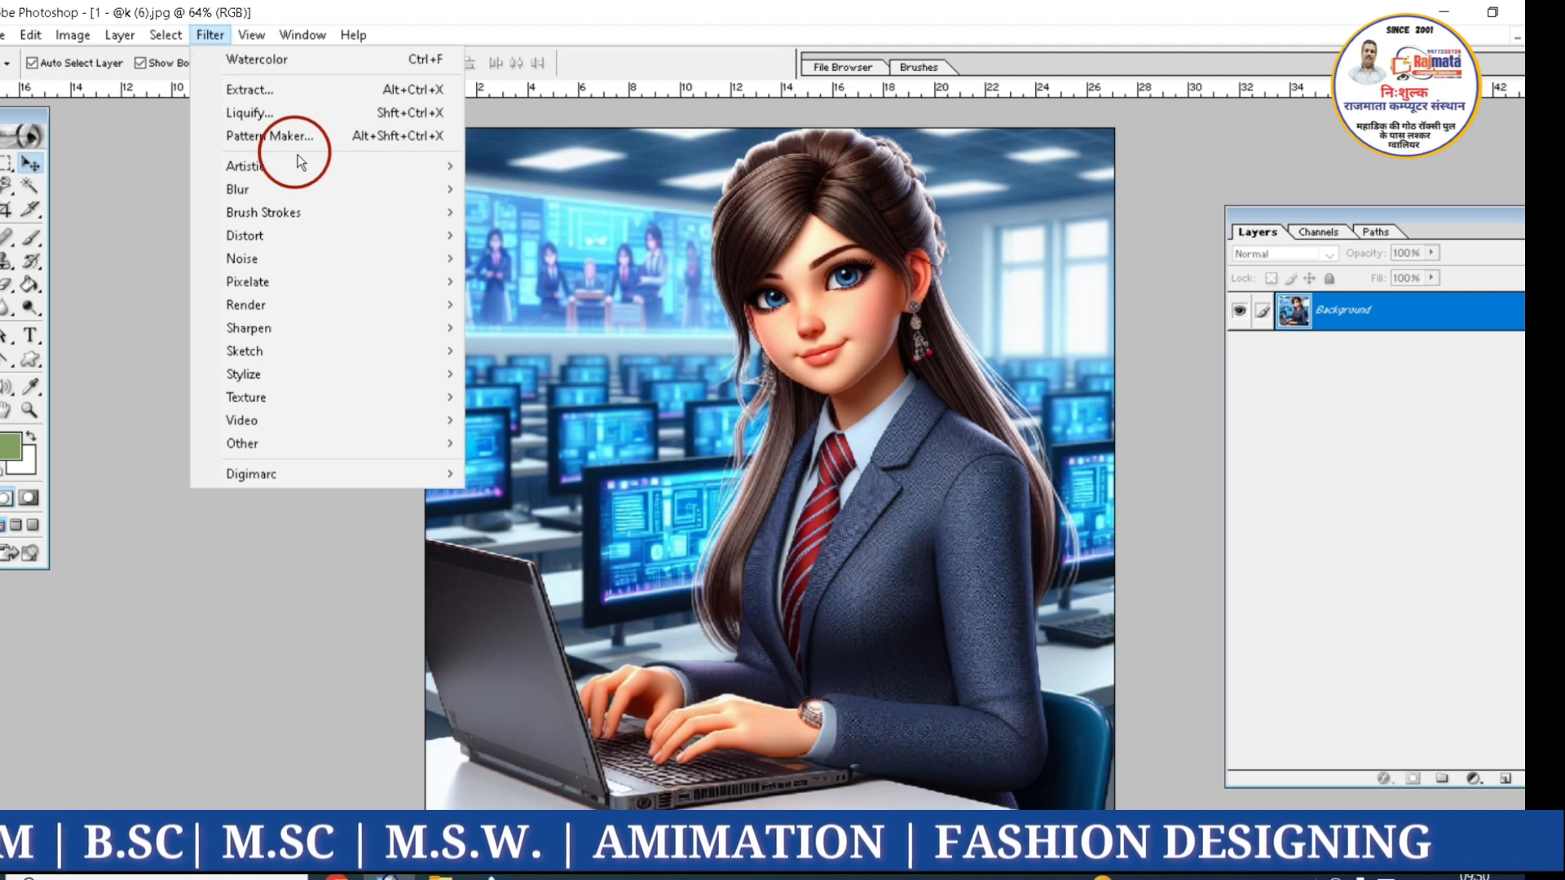
mouse_move(342, 163)
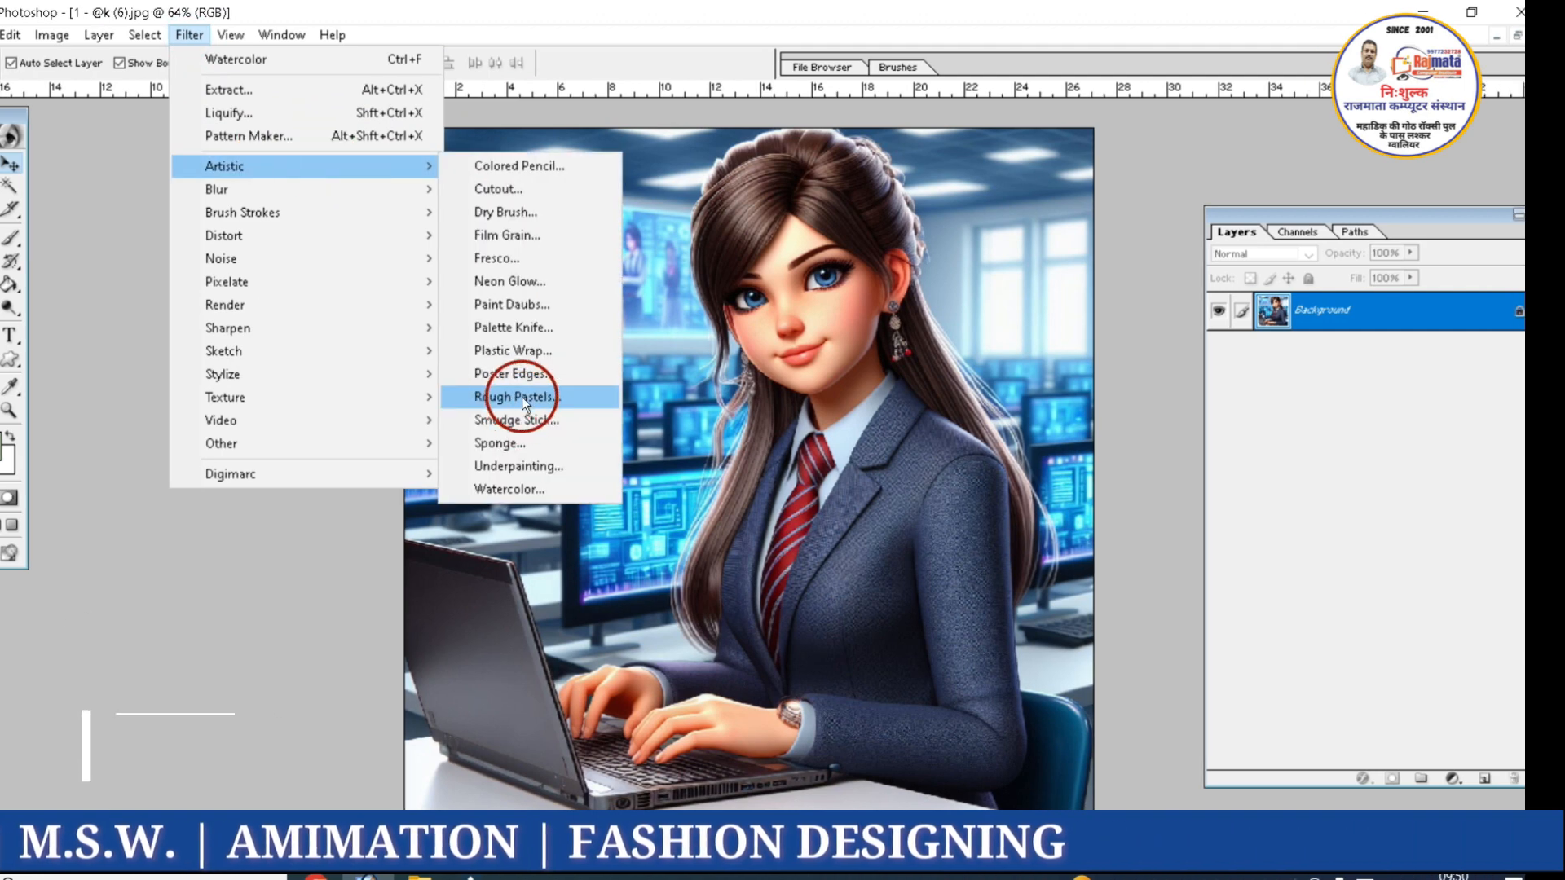
click(521, 398)
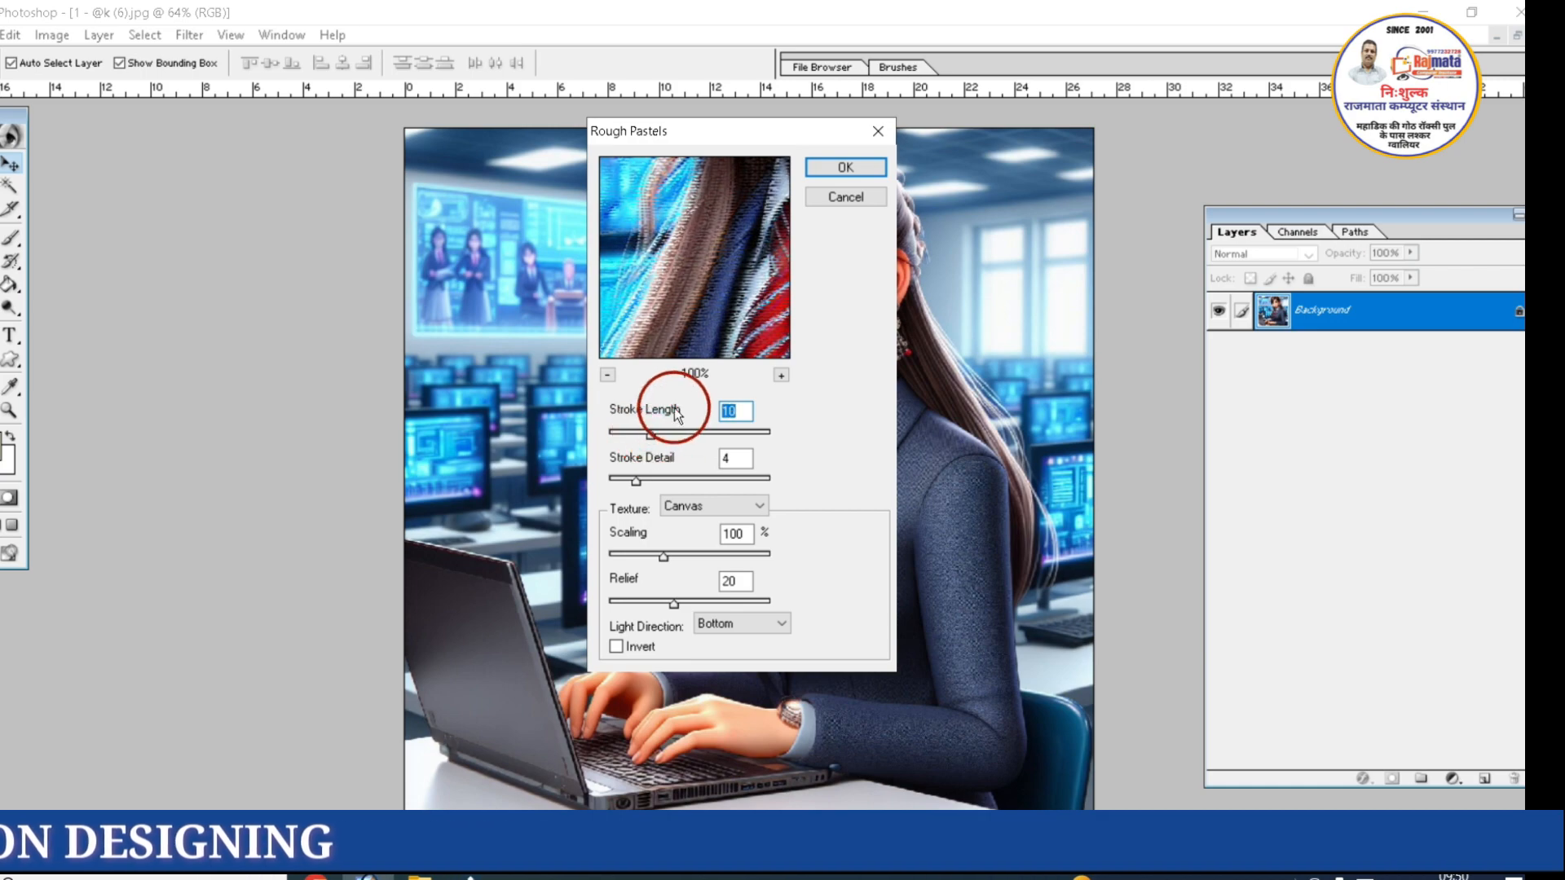
click(833, 166)
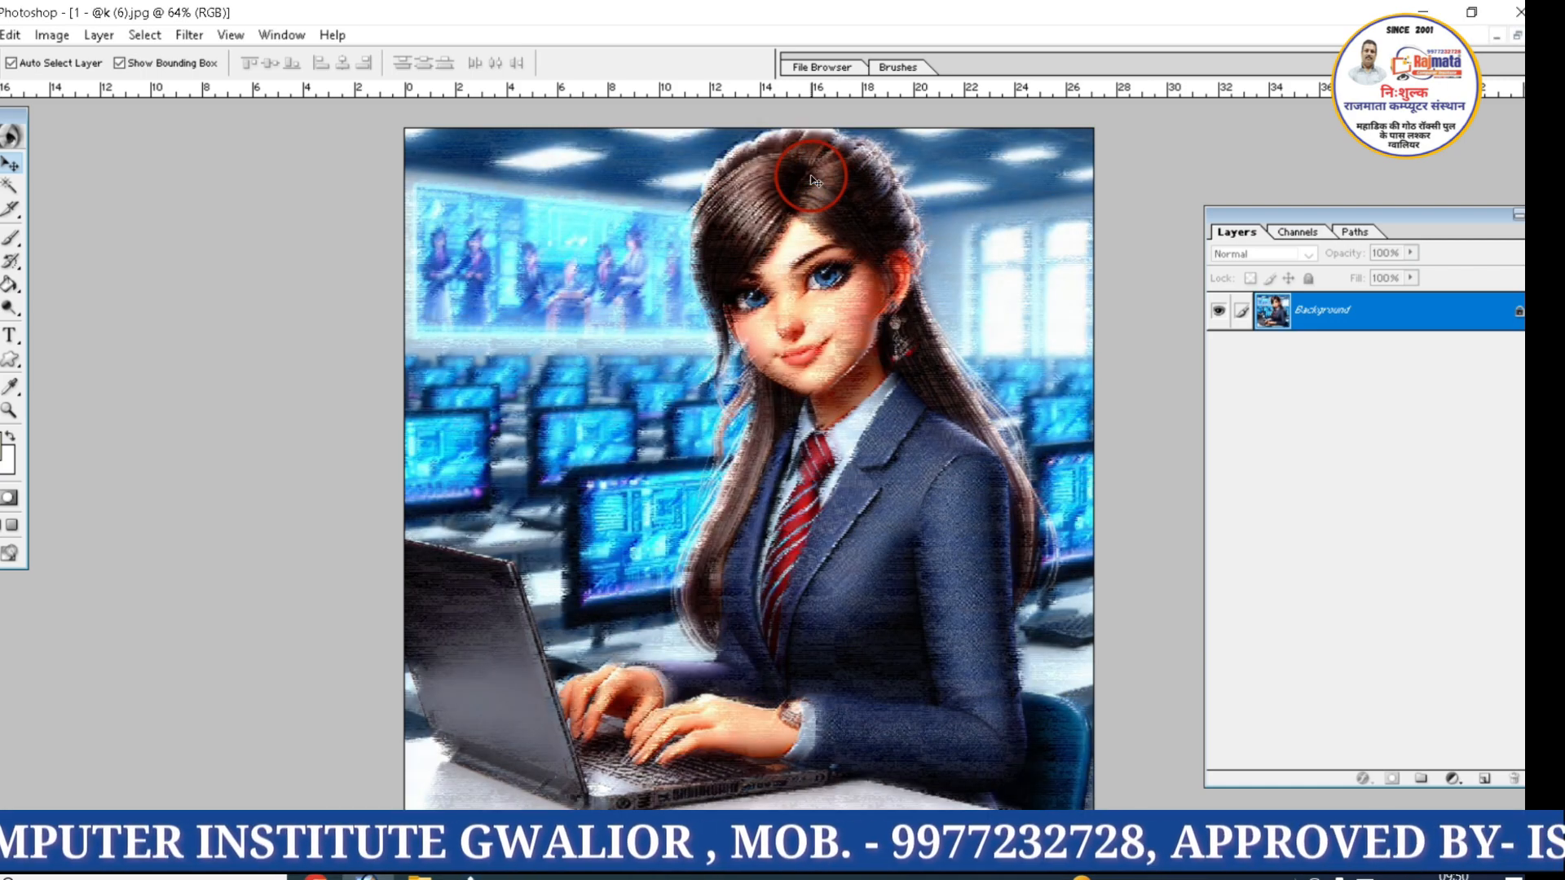
Apply the Artistic Plastic Wrap filter and undo it, and do the same with the Sponge filter
click(812, 204)
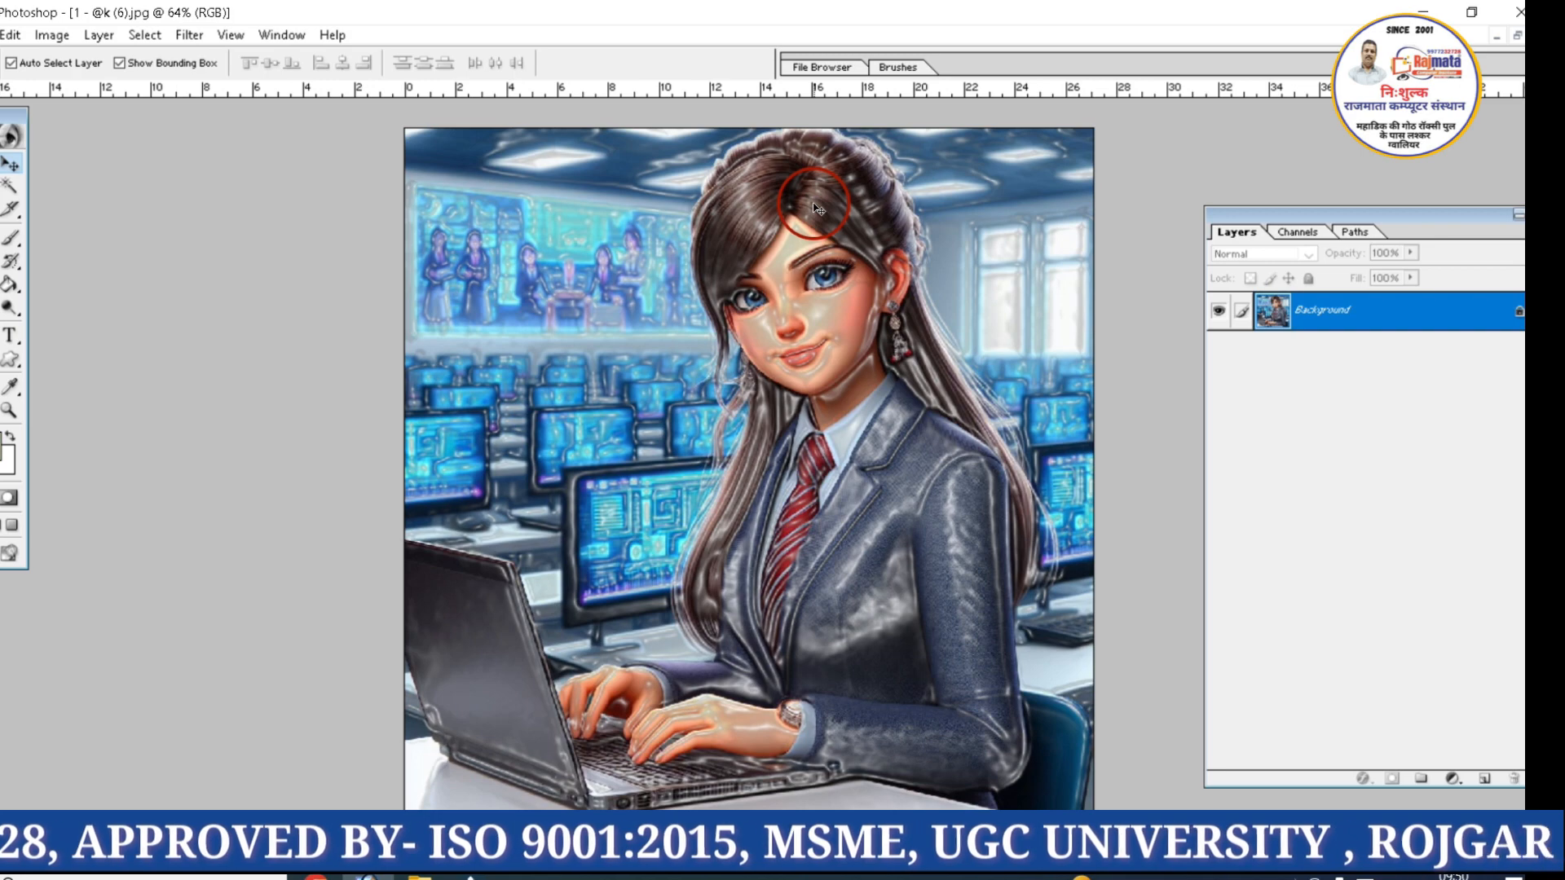
key(ctrl+z)
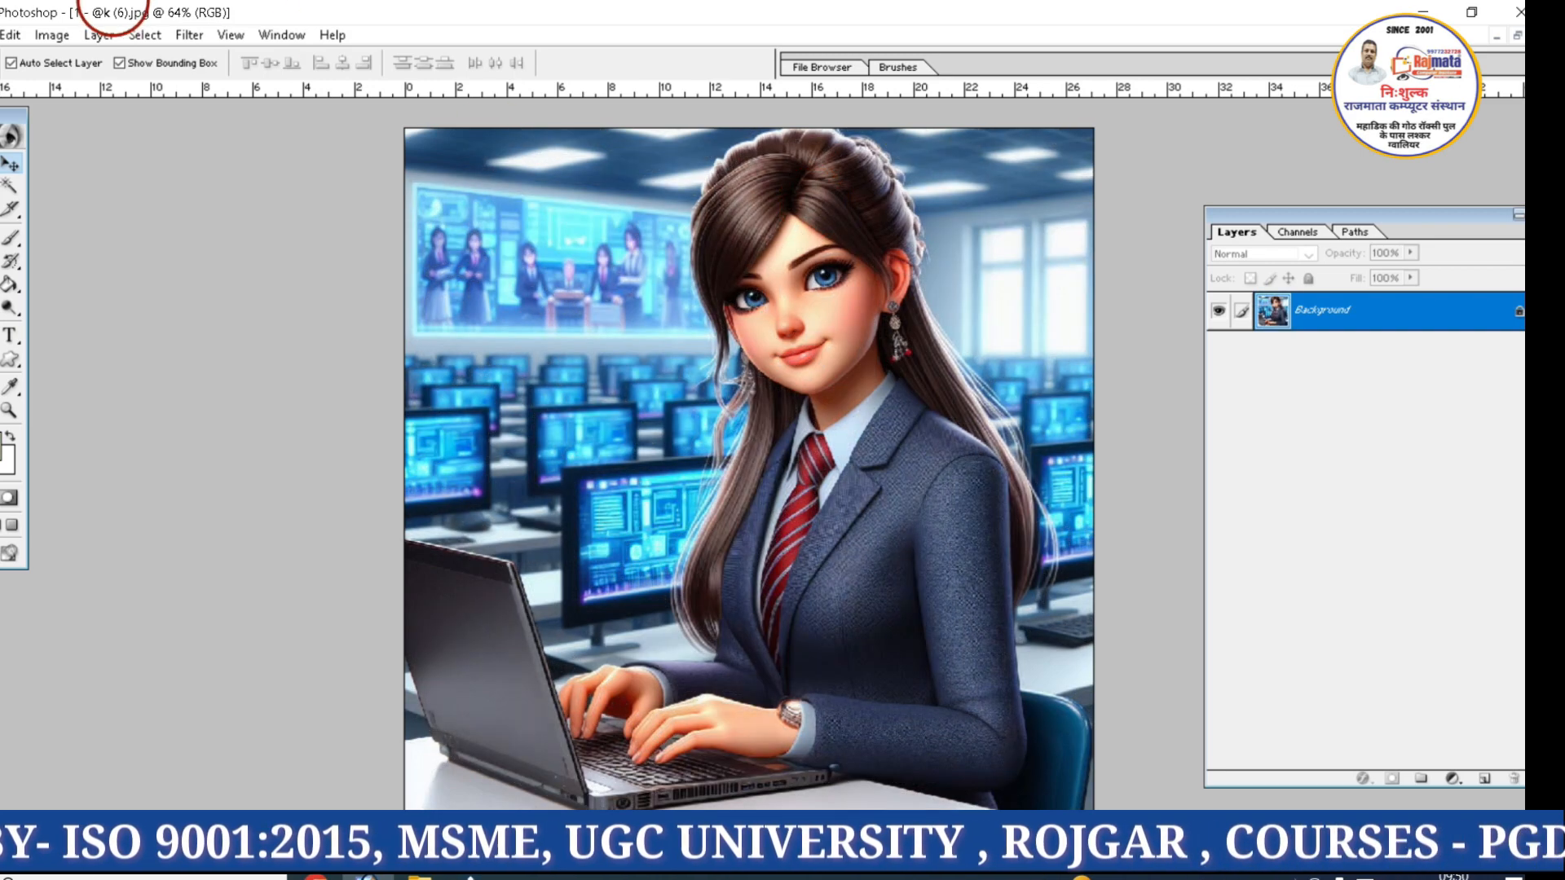
click(196, 35)
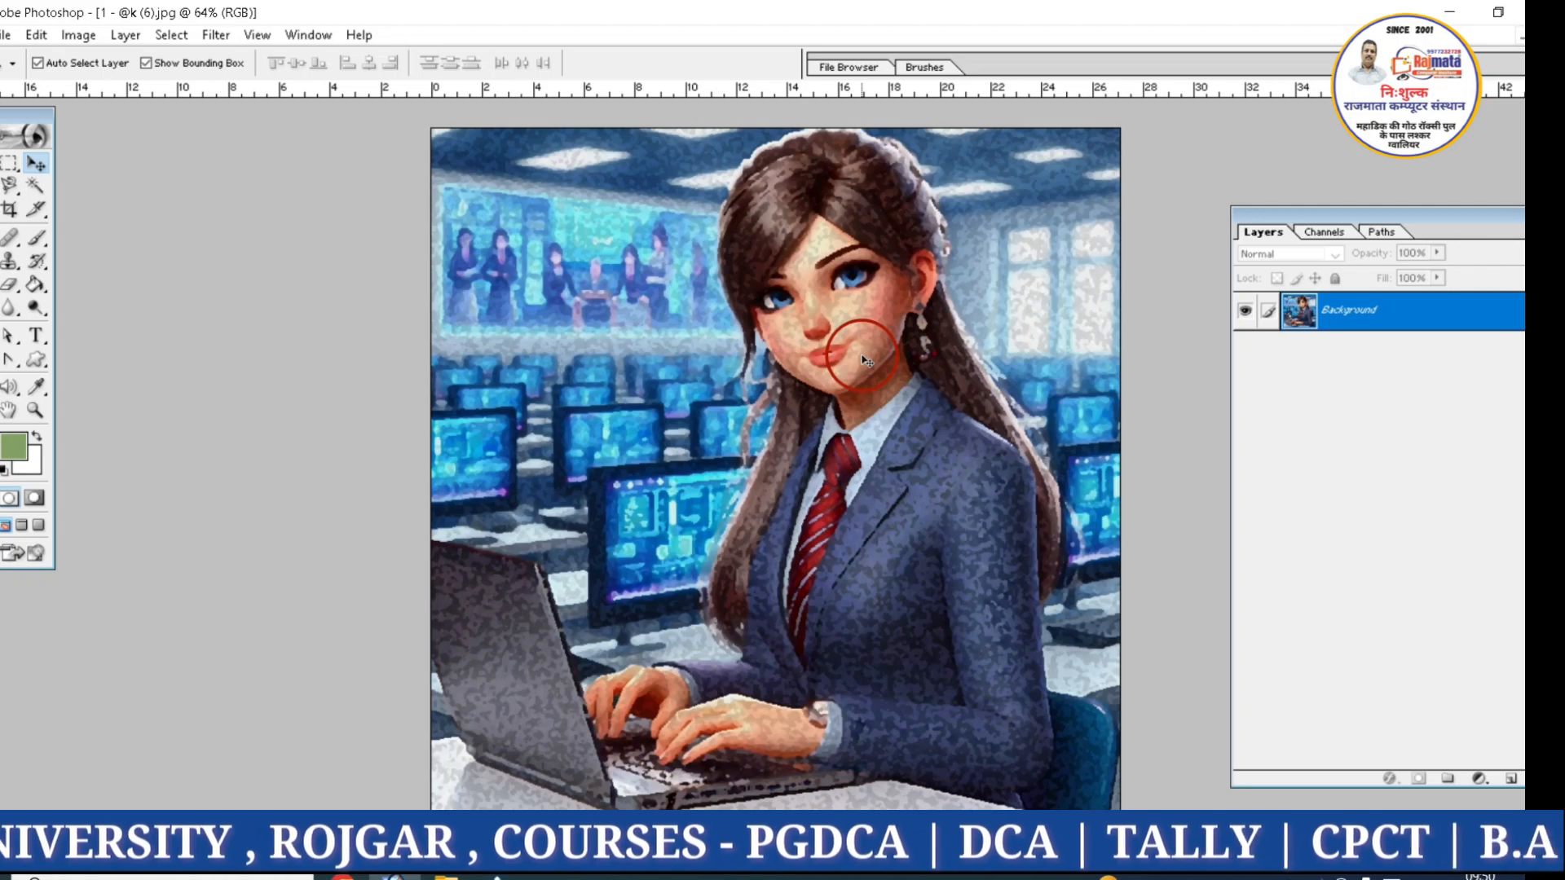
key(ctrl+z)
Look over the available Blur filters and select the Blur tool
click(216, 34)
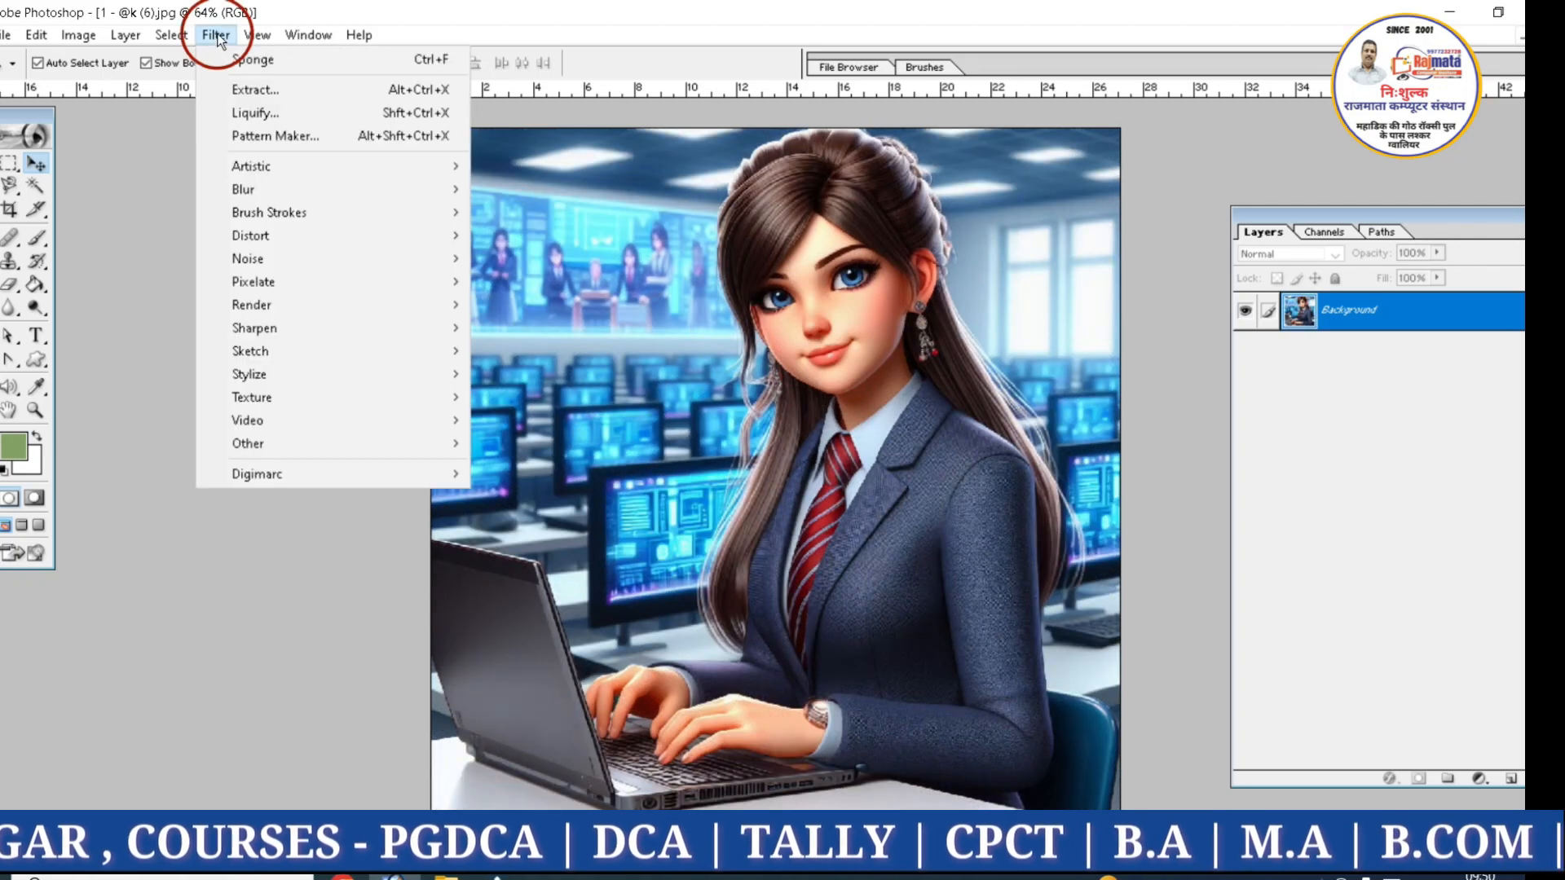
mouse_move(266, 175)
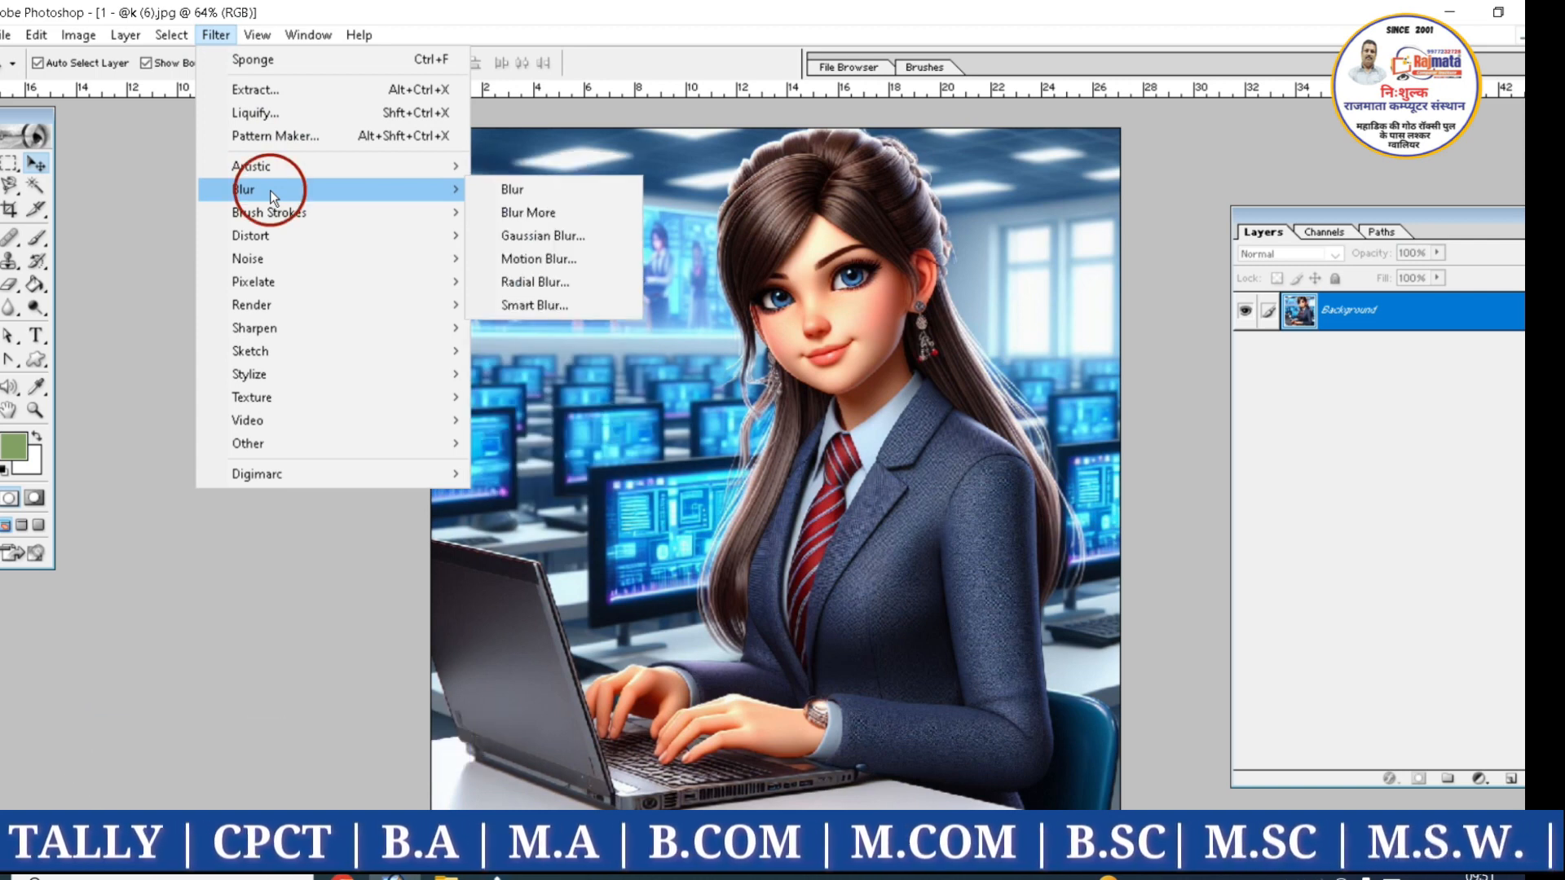
click(70, 306)
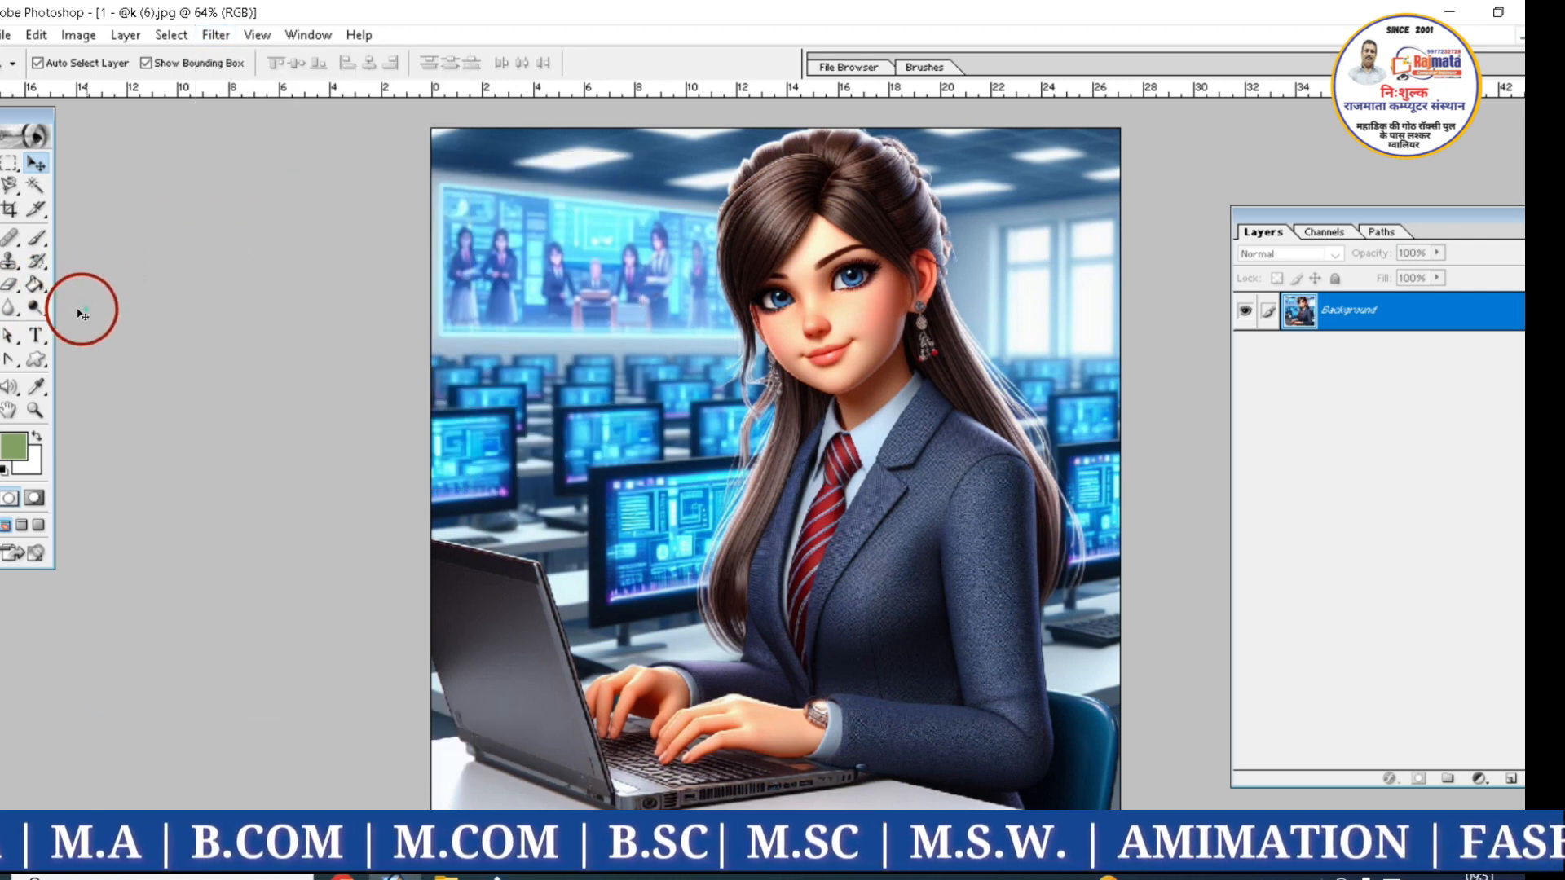
click(8, 311)
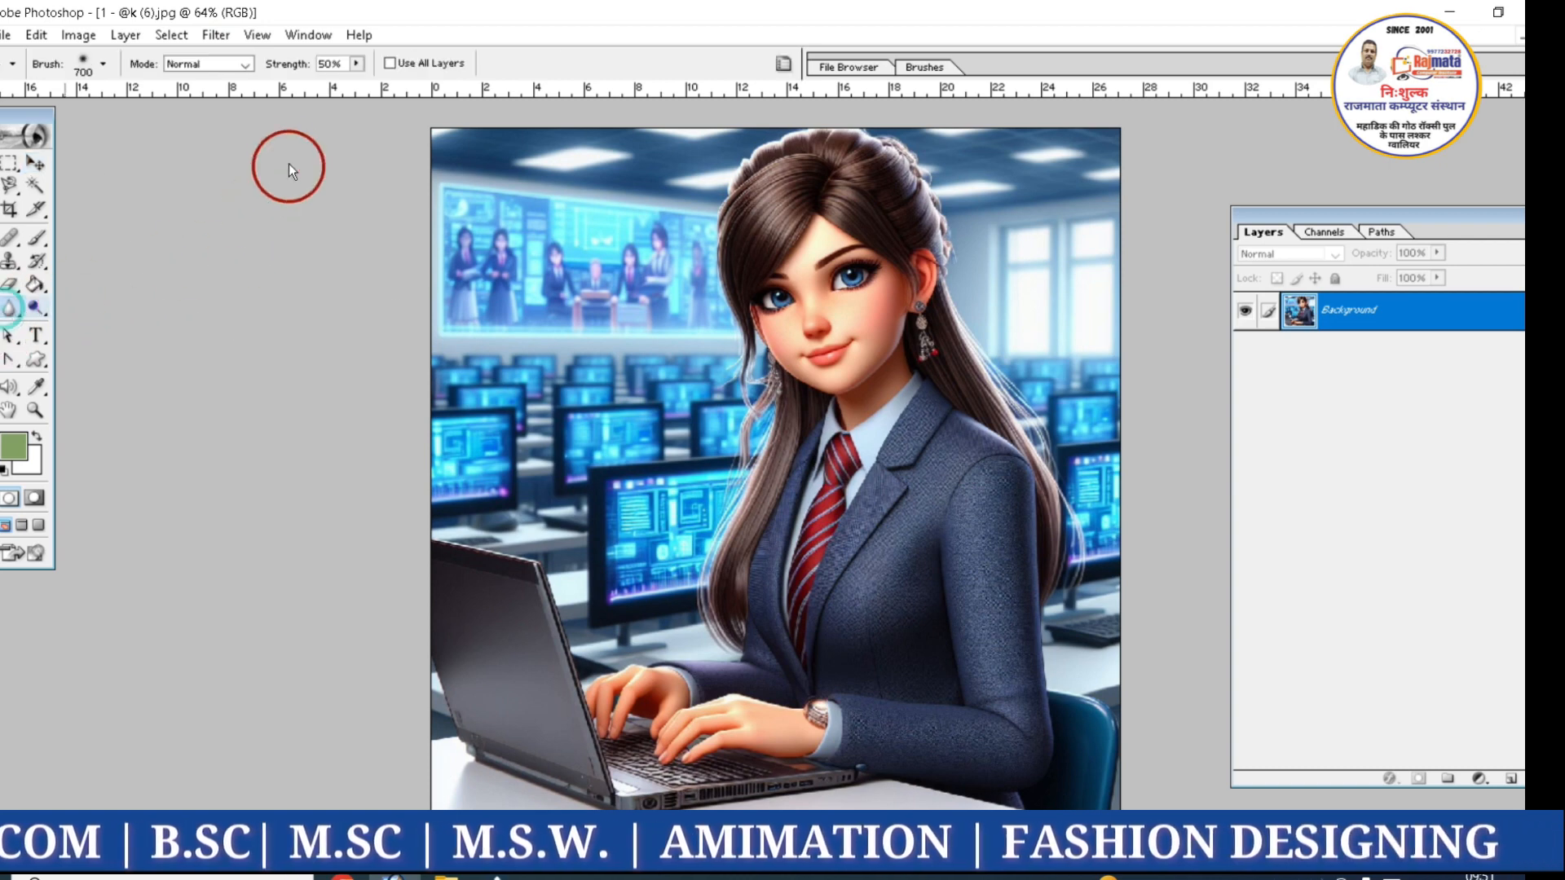
Apply the Blur More filter to the image and restore the original image, selecting the History Brush
click(216, 36)
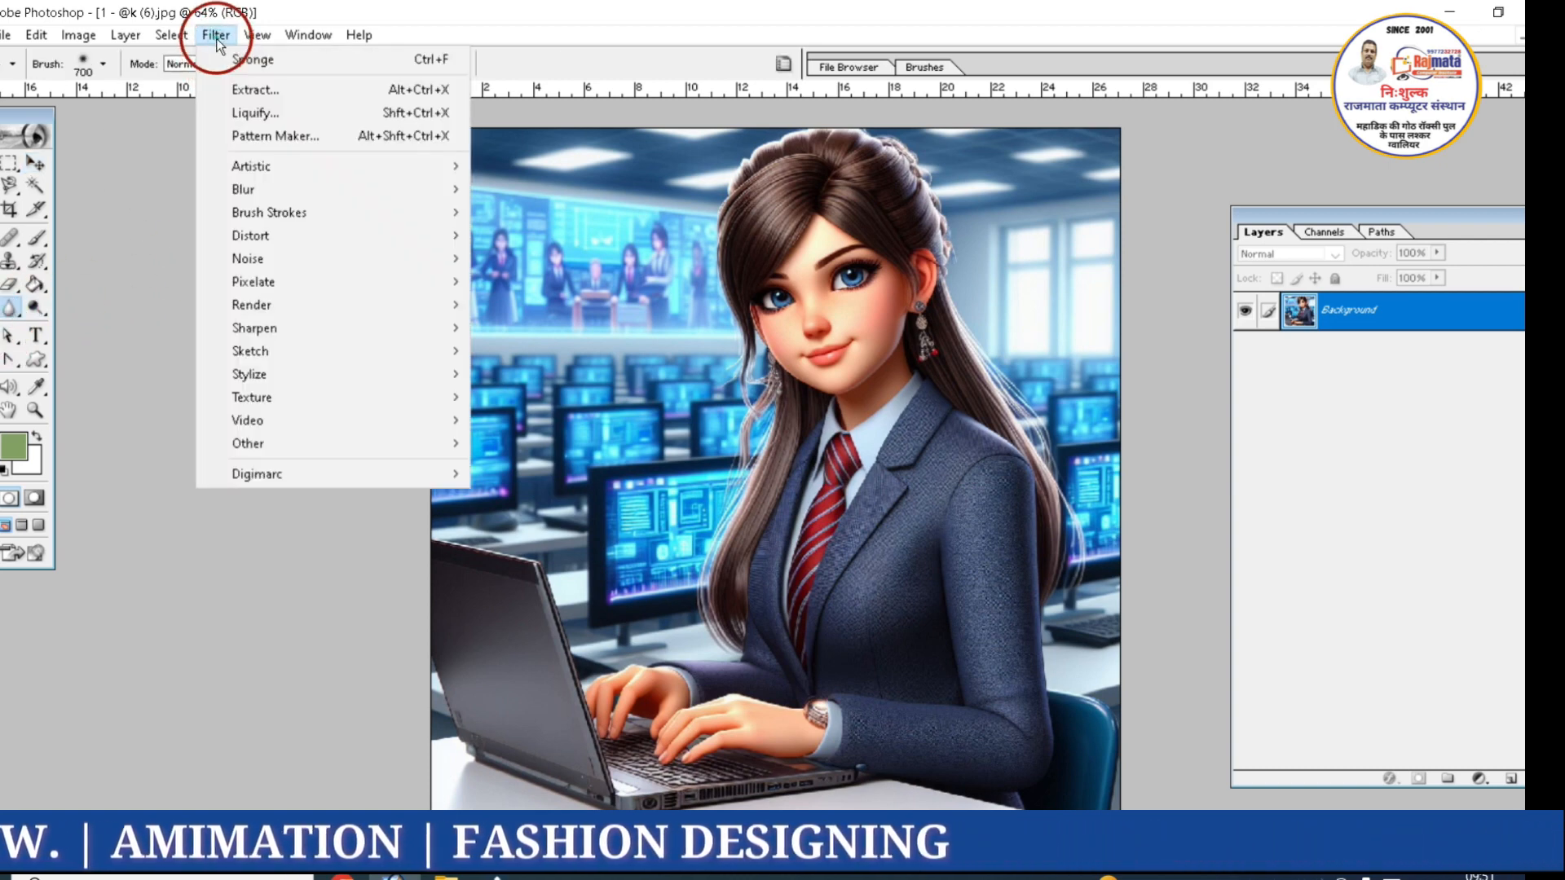
mouse_move(251, 193)
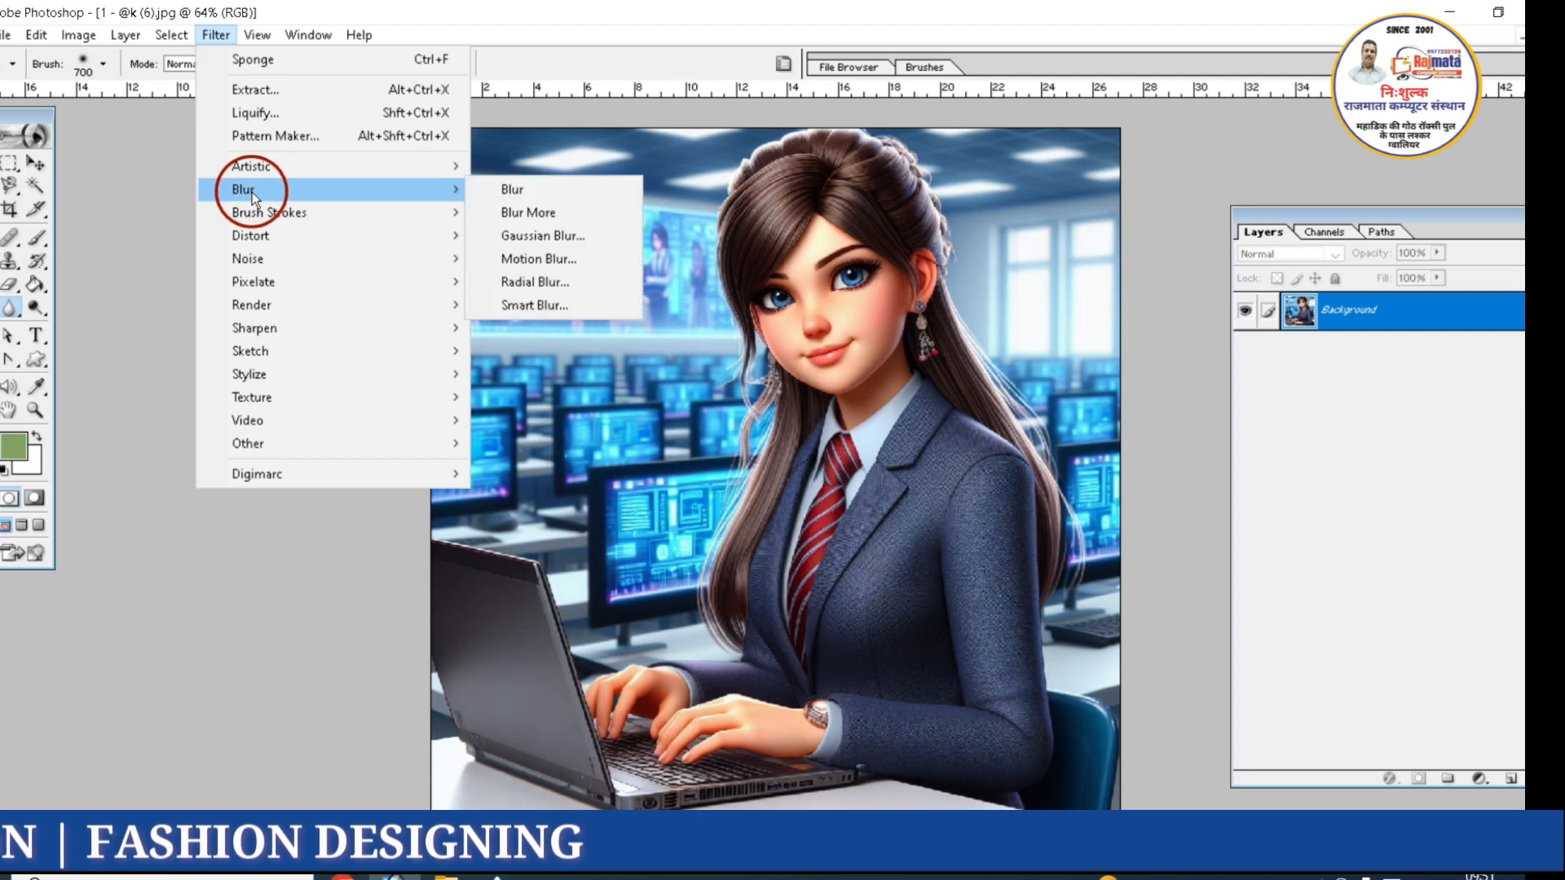
click(531, 214)
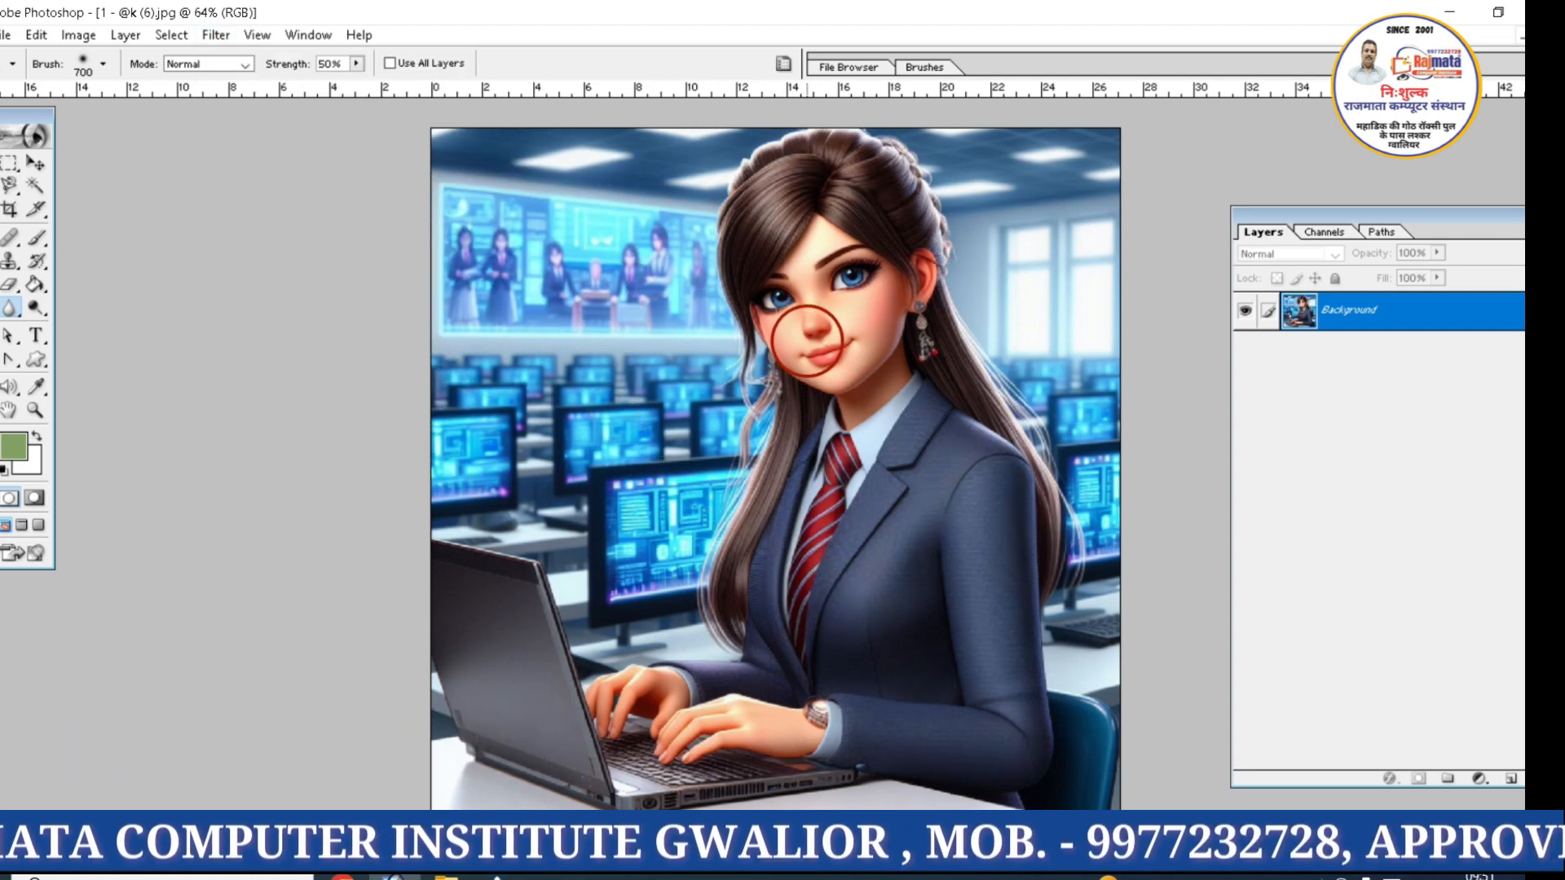
key(ctrl+z)
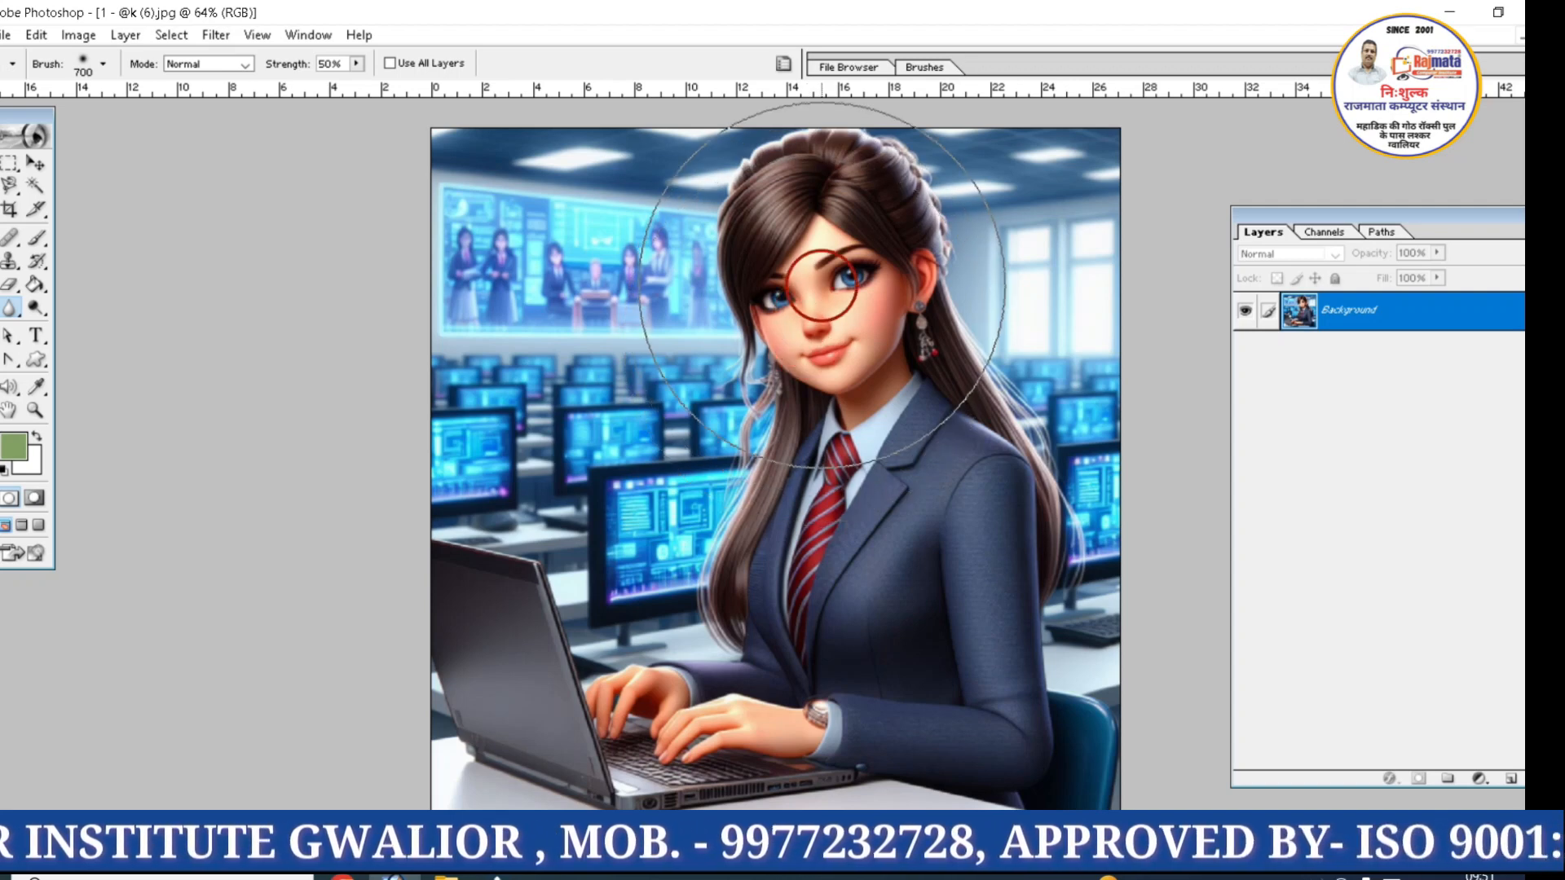
key(ctrl+z)
key(ctrl+z)
key(ctrl+z)
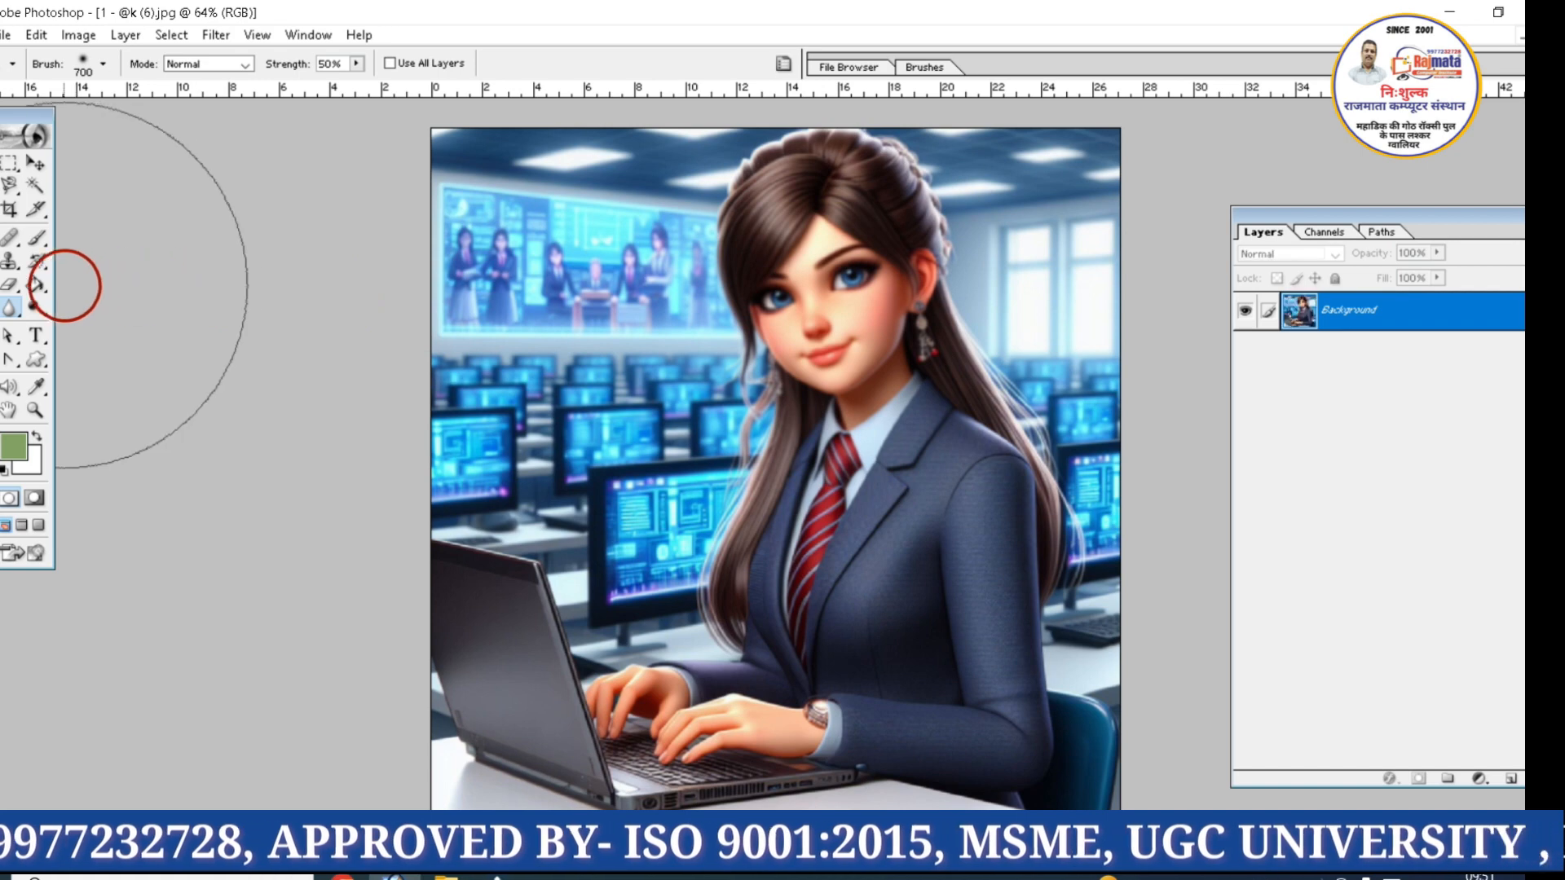
click(39, 263)
Preview the Gaussian Blur filter on the image with a radius of 12.6 pixels, and cancel it
click(216, 34)
mouse_move(337, 193)
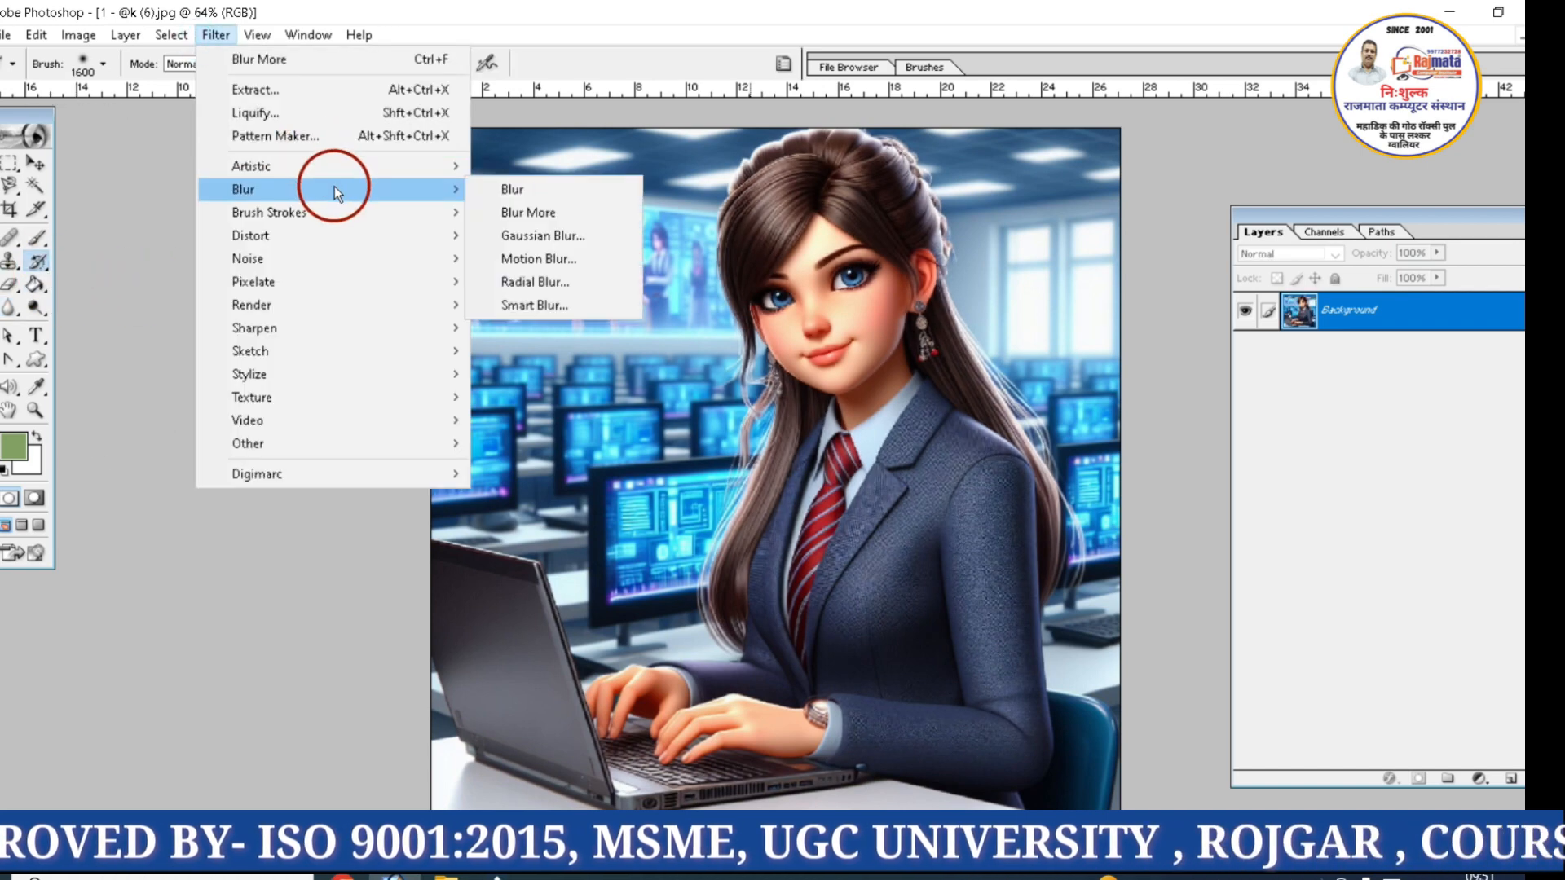
click(482, 236)
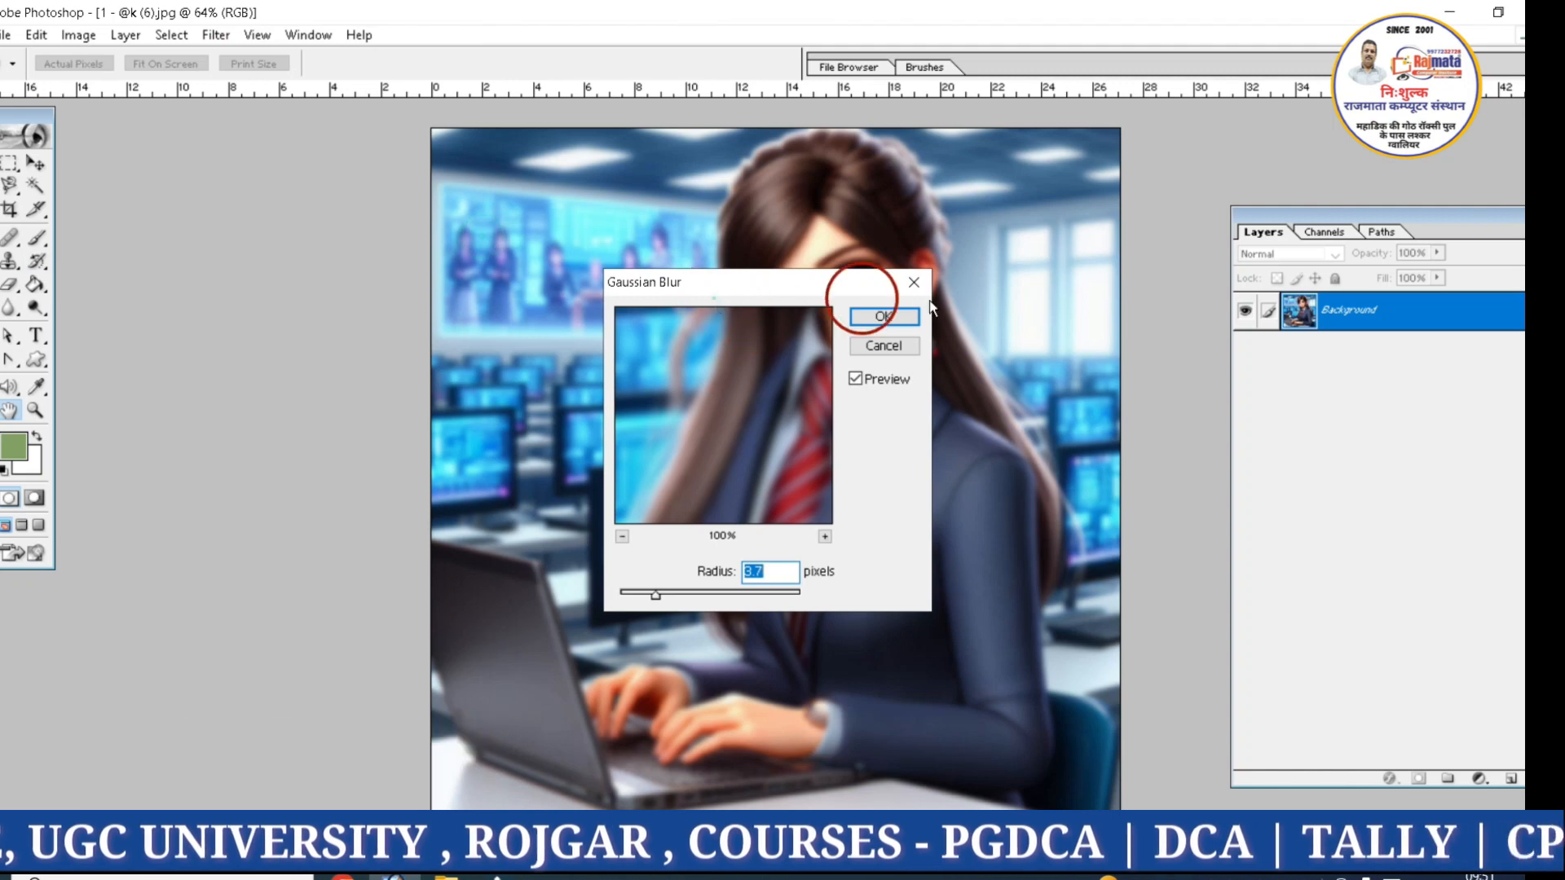
drag(790, 280, 1047, 374)
mouse_move(960, 688)
mouse_down()
mouse_move(1025, 690)
mouse_move(886, 693)
mouse_move(958, 700)
mouse_up()
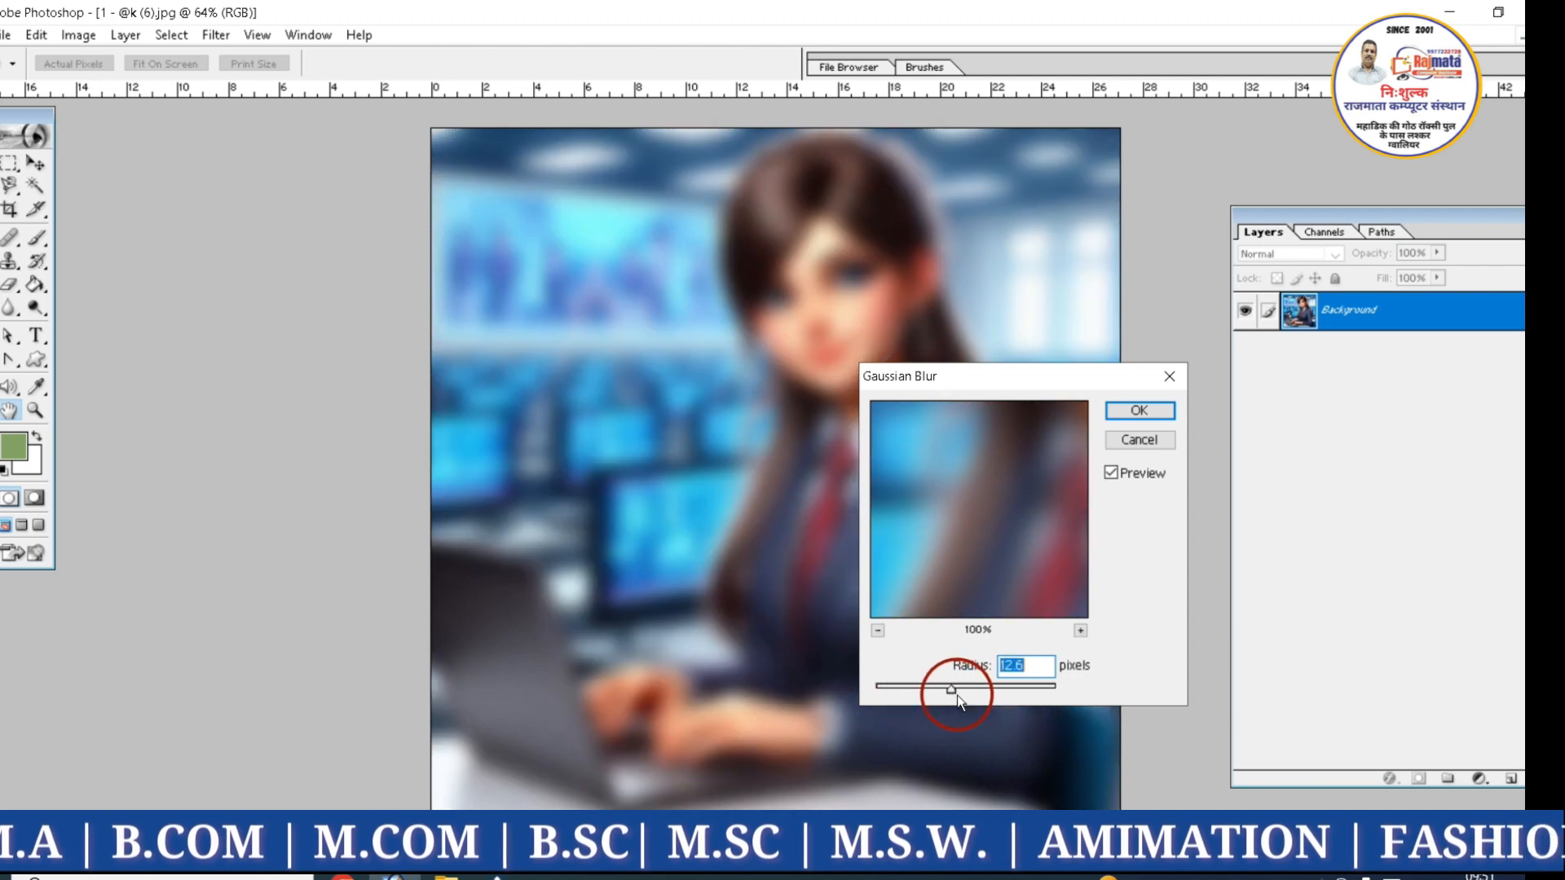
click(1145, 438)
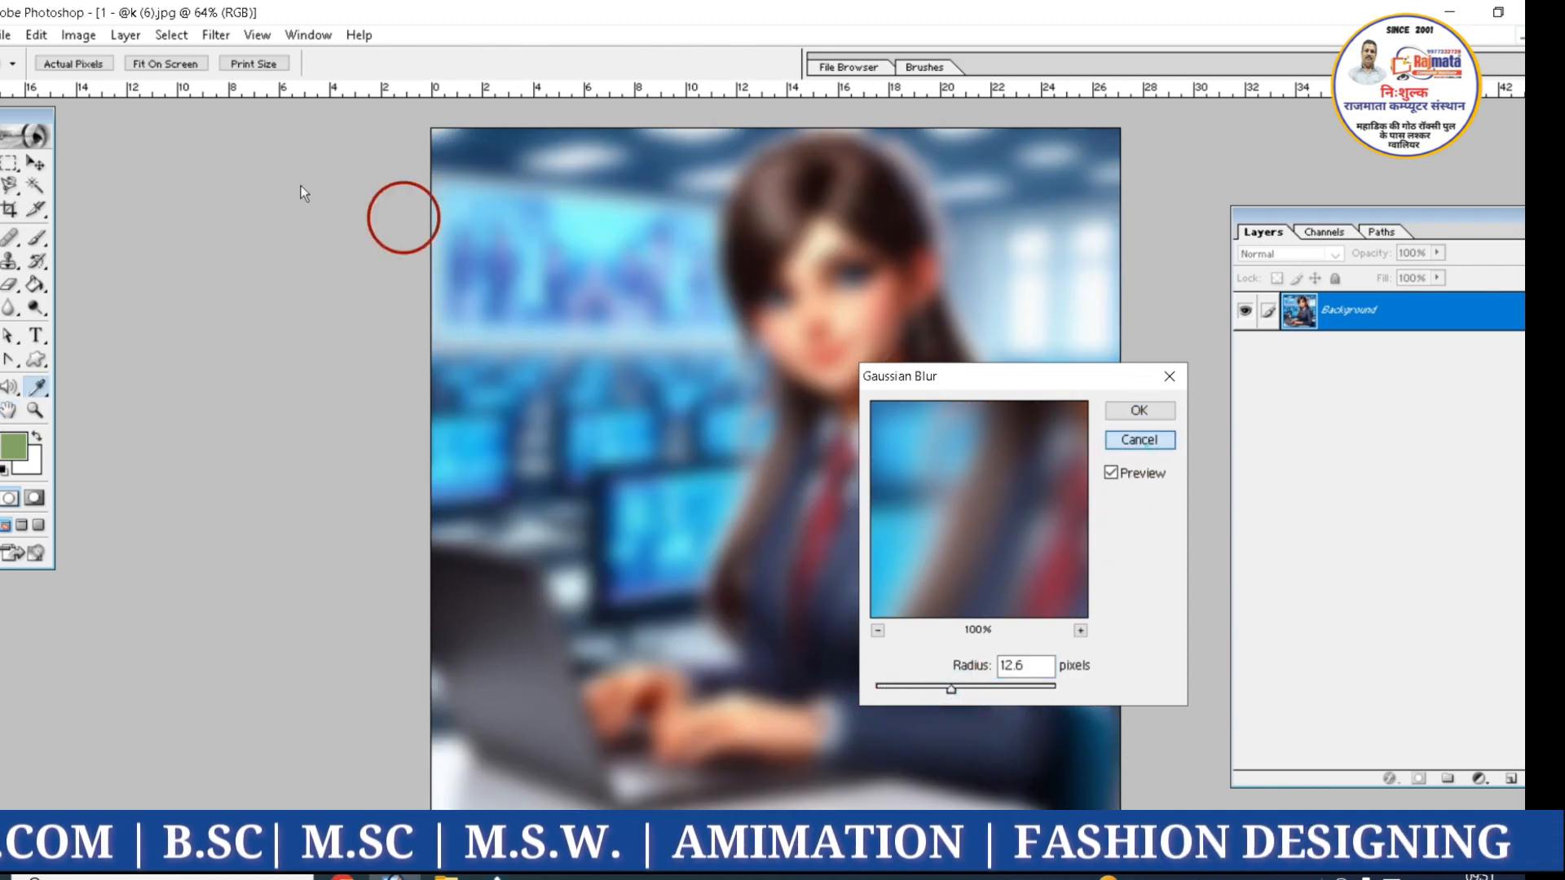
Preview the Motion Blur filter on the image at a distance of 78 pixels, and cancel it
click(234, 37)
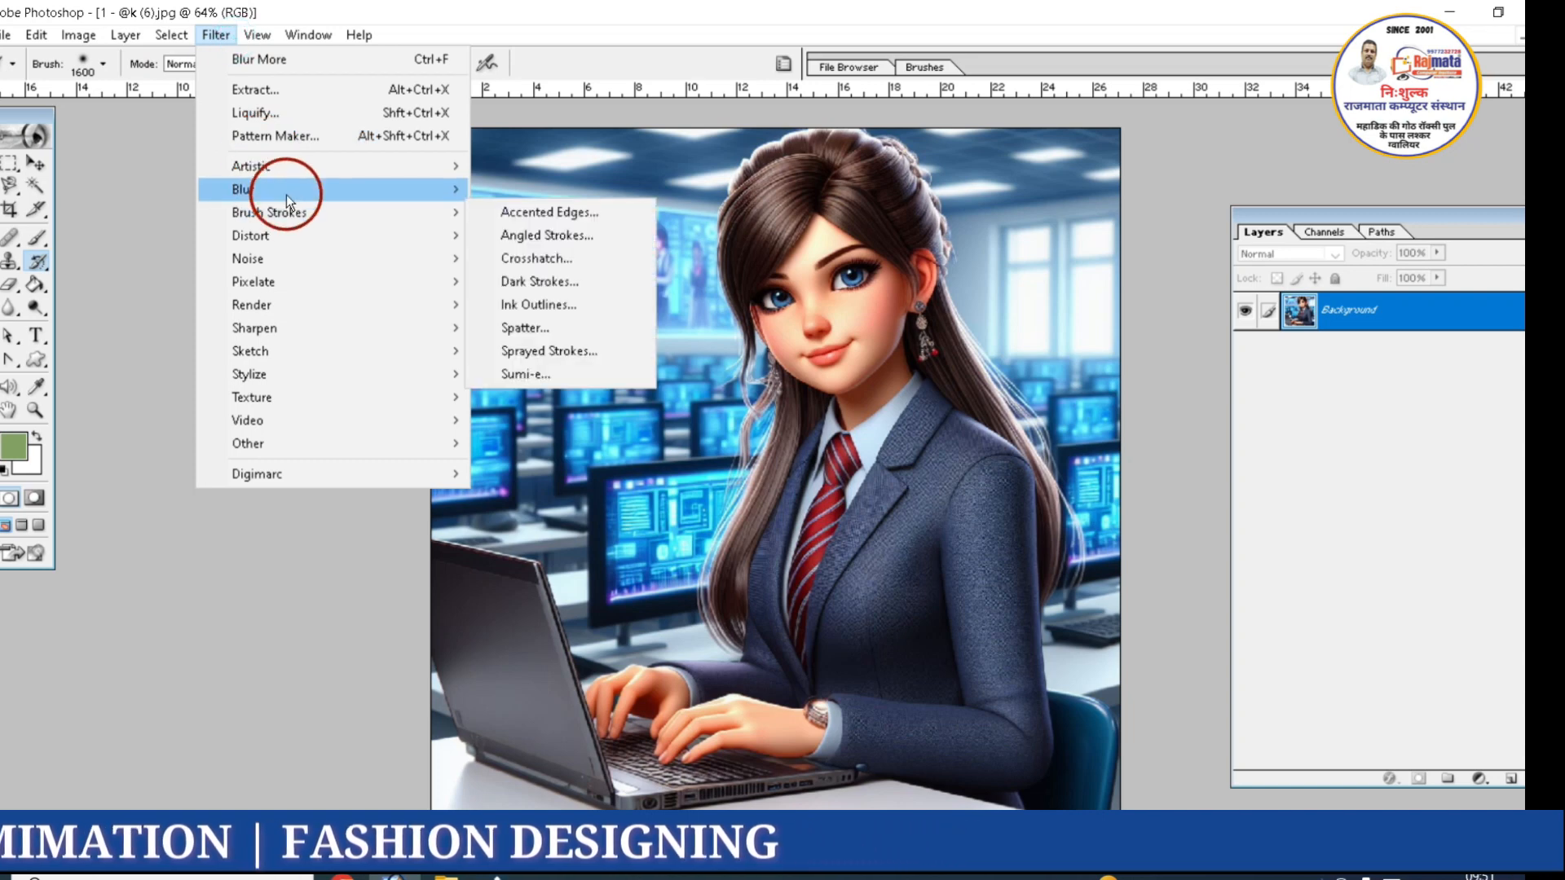
mouse_move(286, 194)
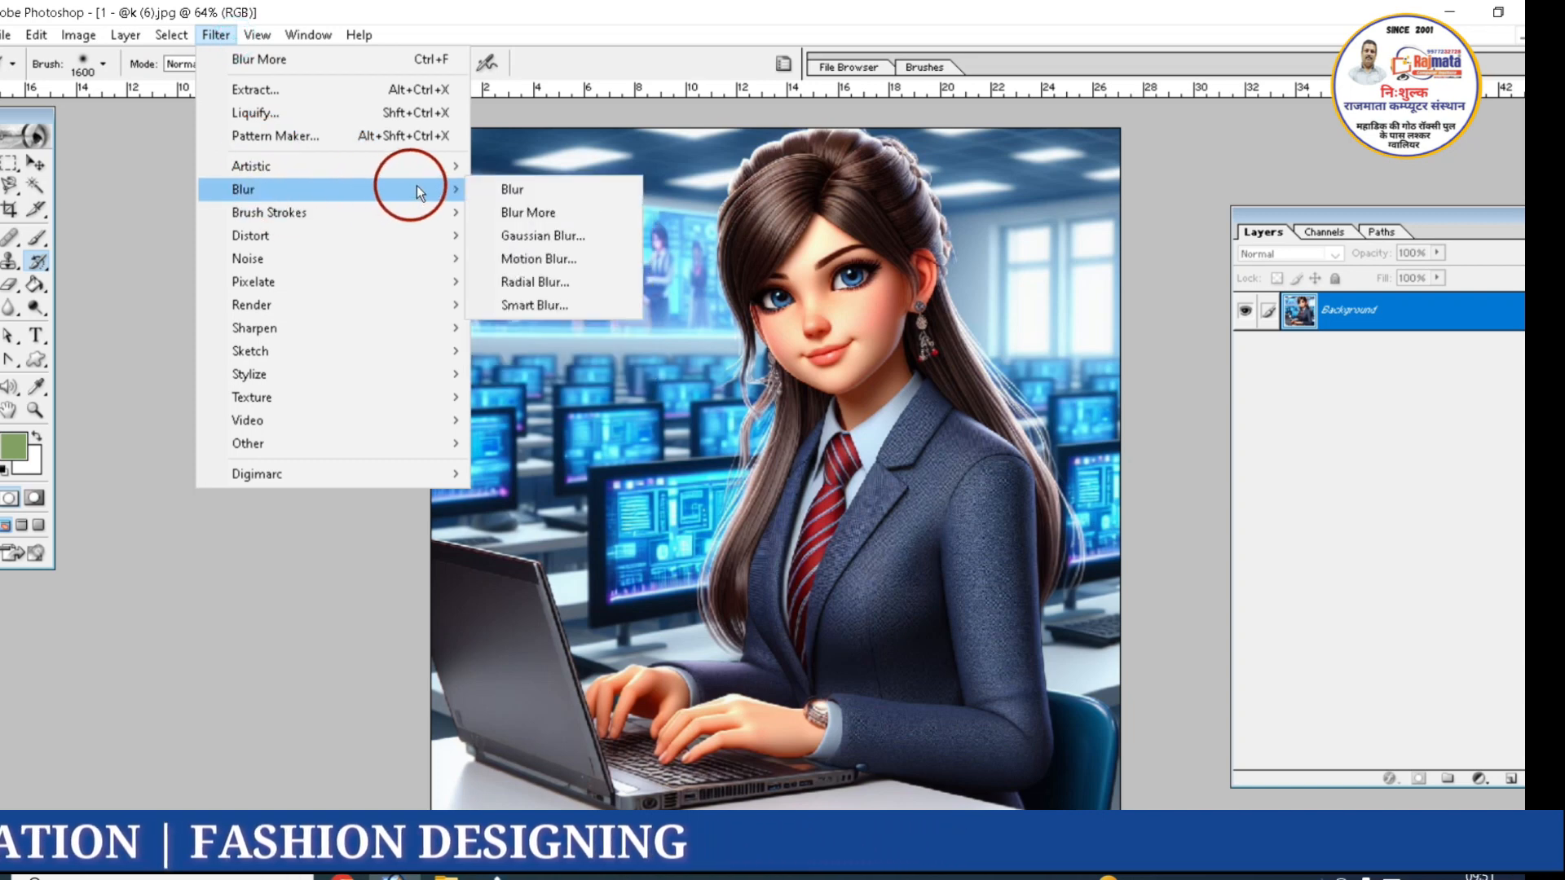
click(512, 257)
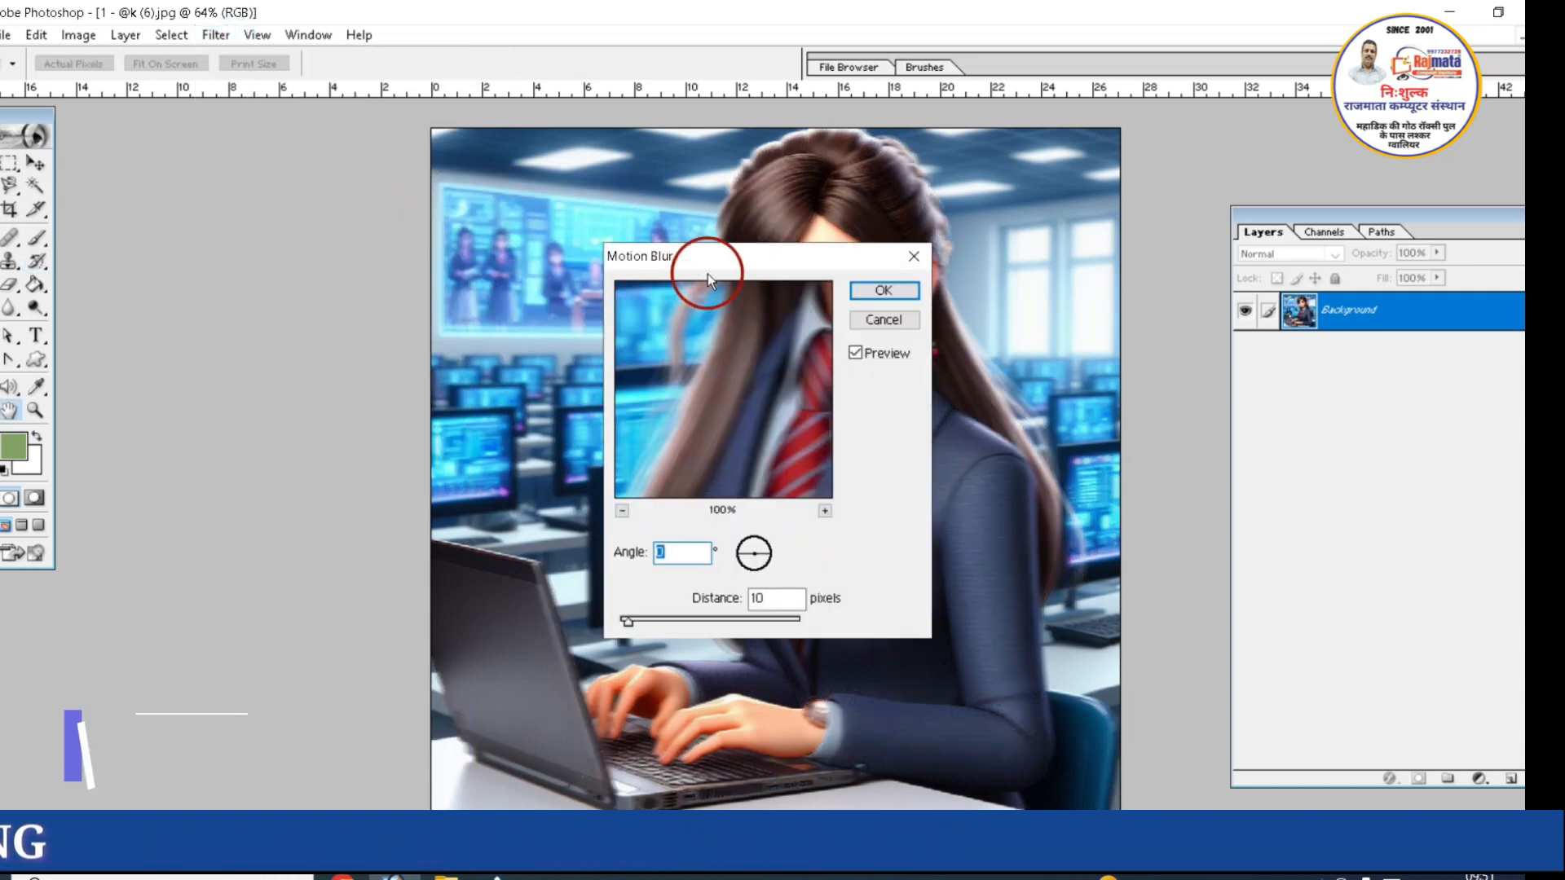
drag(816, 254, 1087, 273)
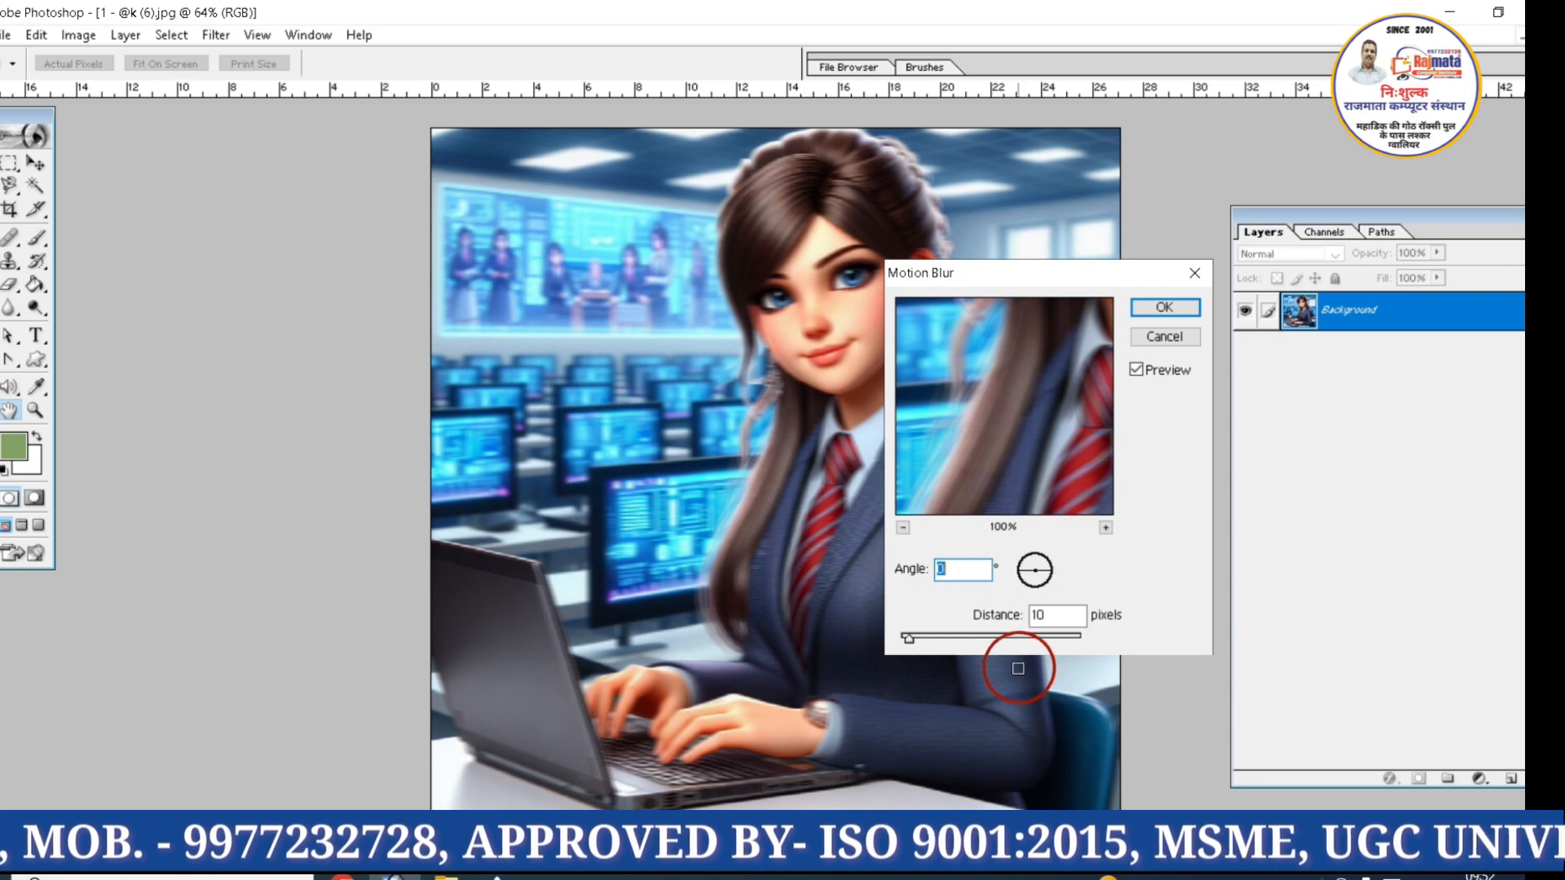
drag(966, 640, 999, 639)
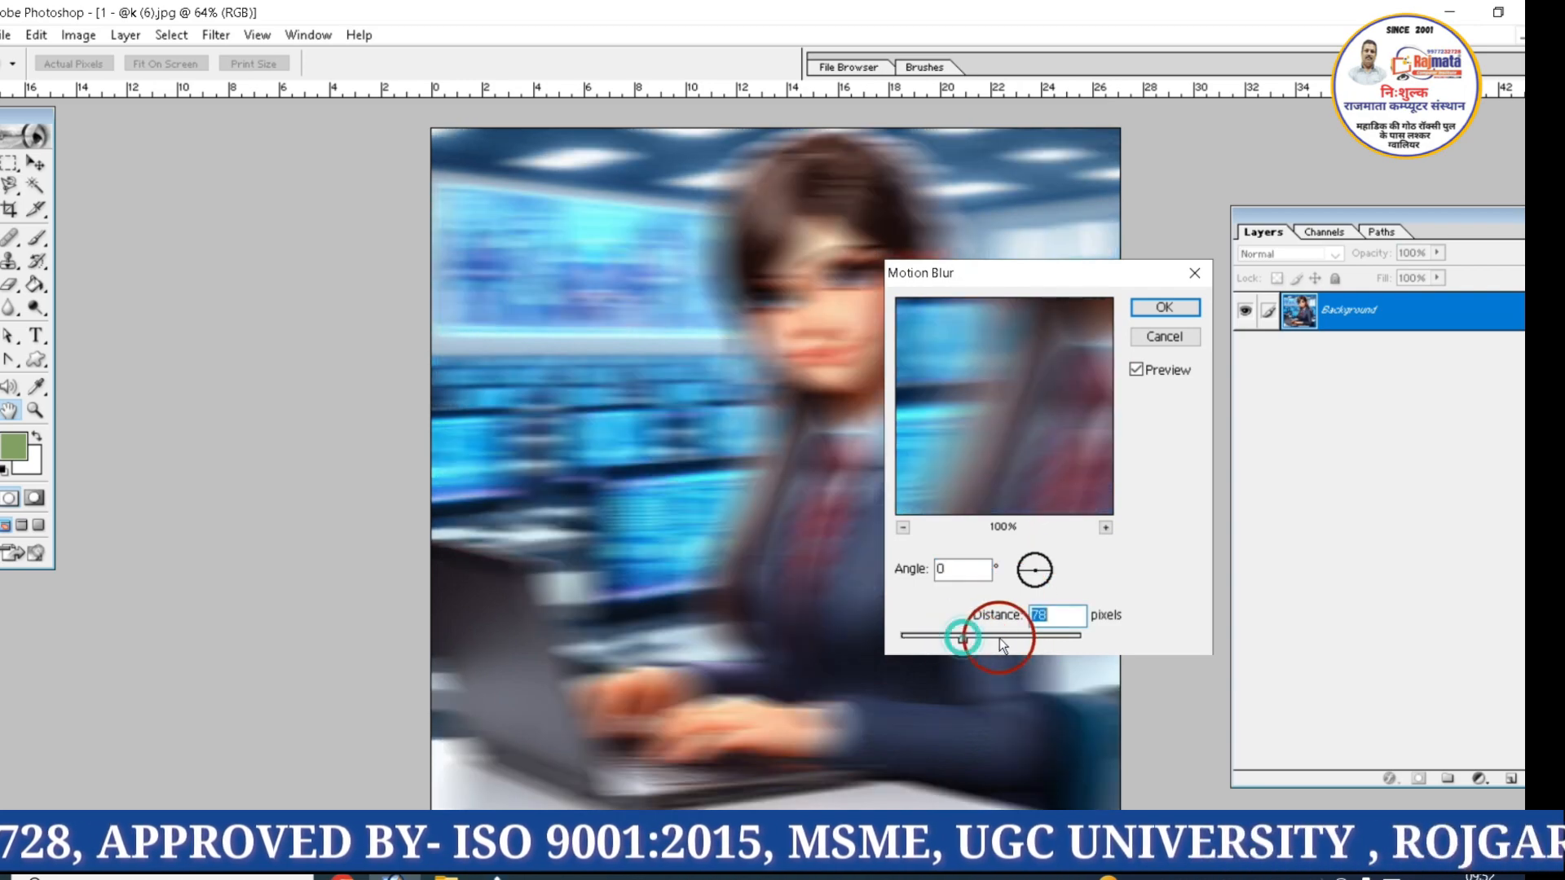
click(1162, 337)
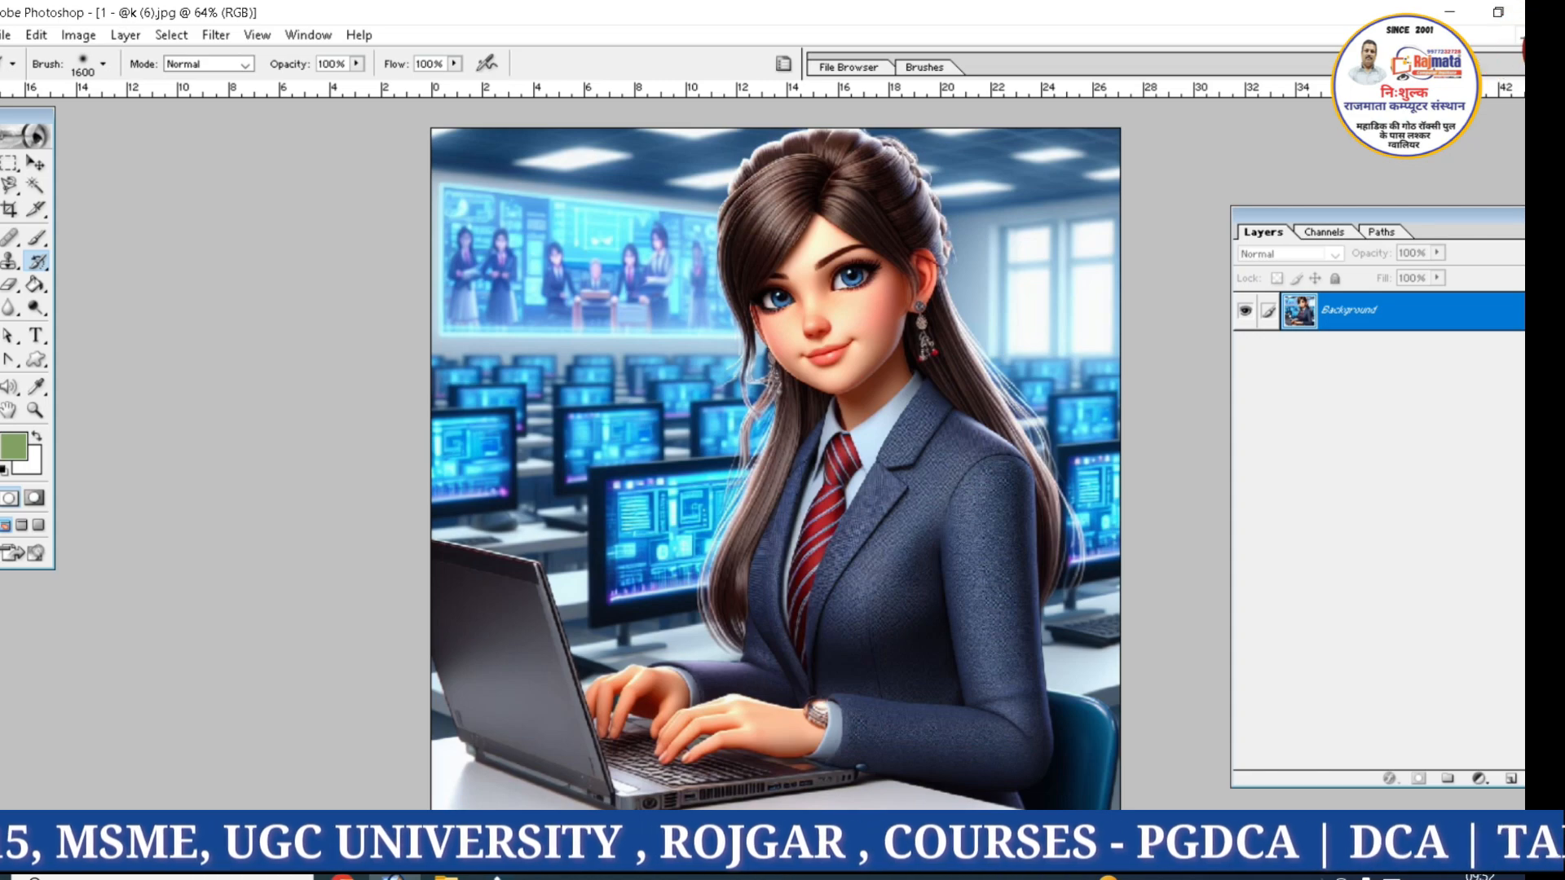
Restore the image to a smaller window and open the elephant picture 1 - @k (40).jpg from the Photoshop photosh project folder
click(1518, 35)
double_click(927, 369)
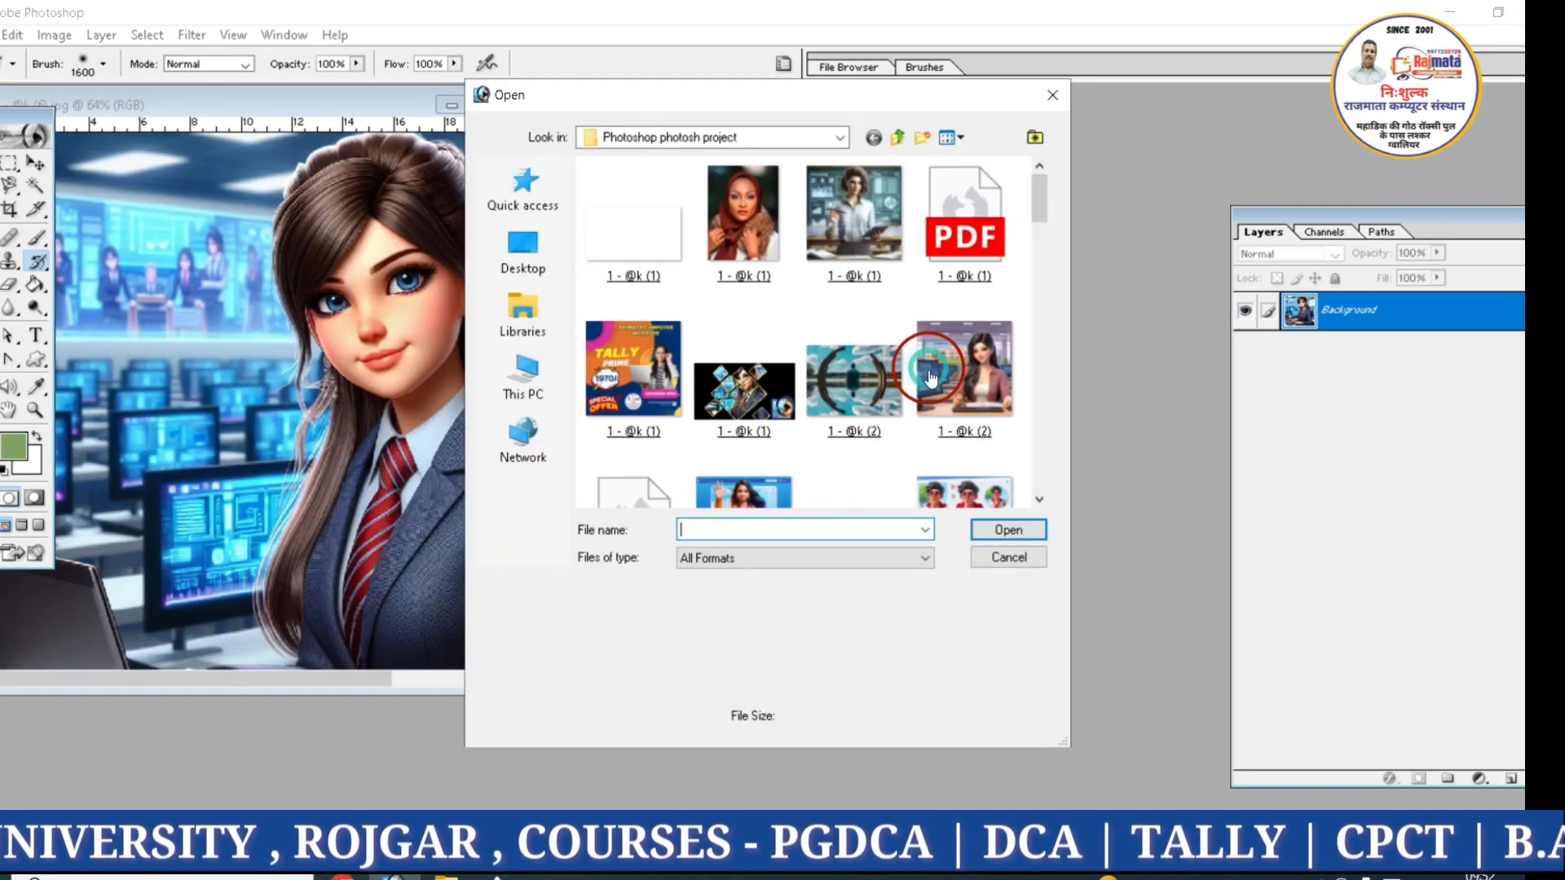
click(1035, 502)
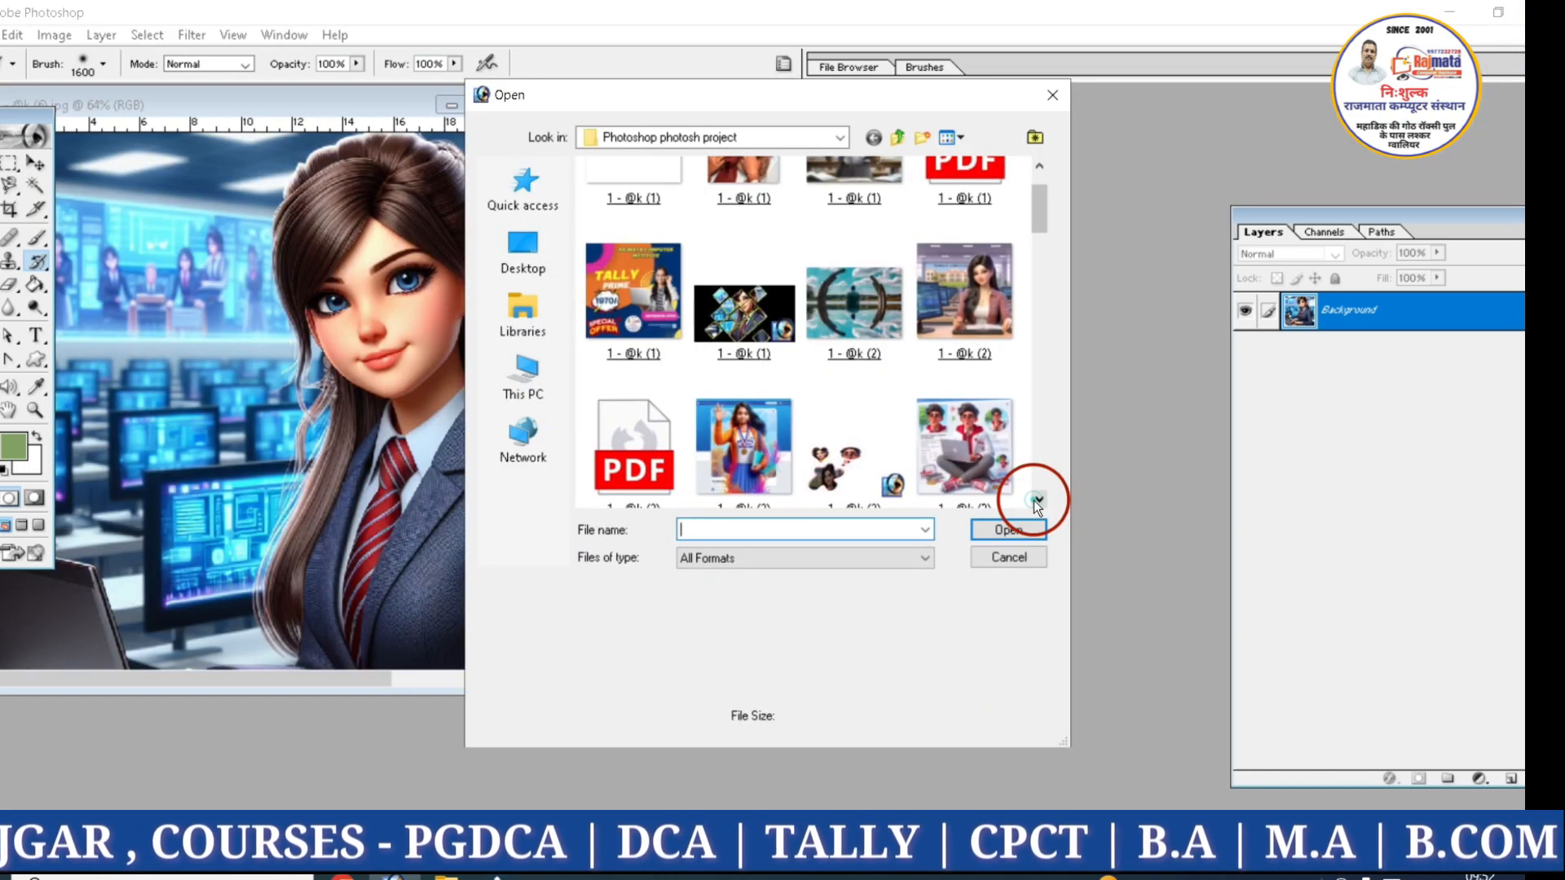
click(1036, 502)
click(1035, 502)
click(1035, 502)
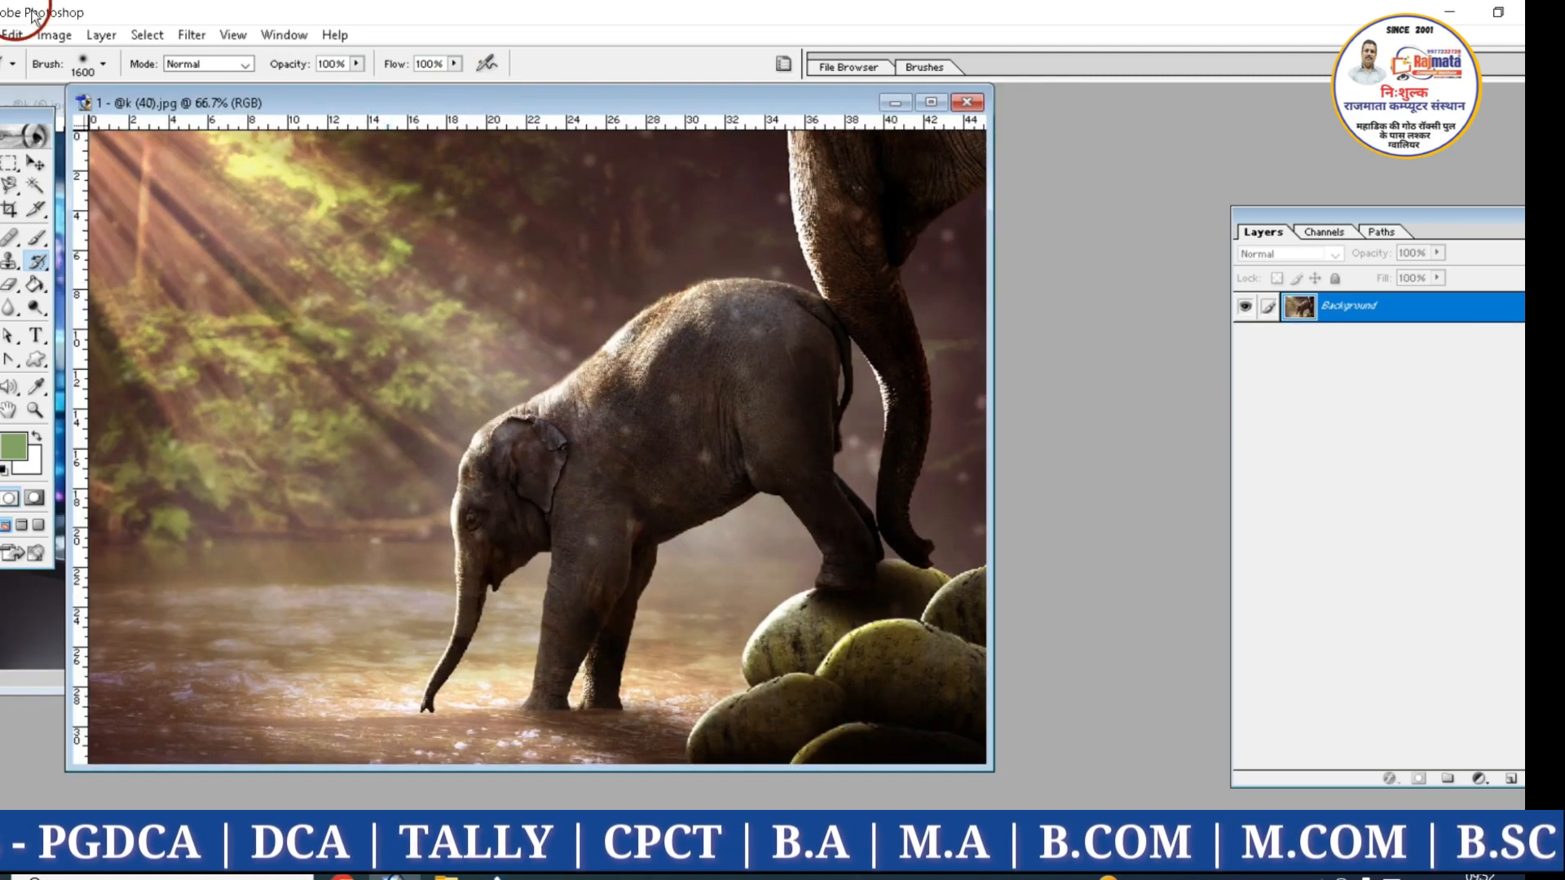
Select a large rectangular area around the baby elephant with the Rectangular Marquee tool
click(181, 34)
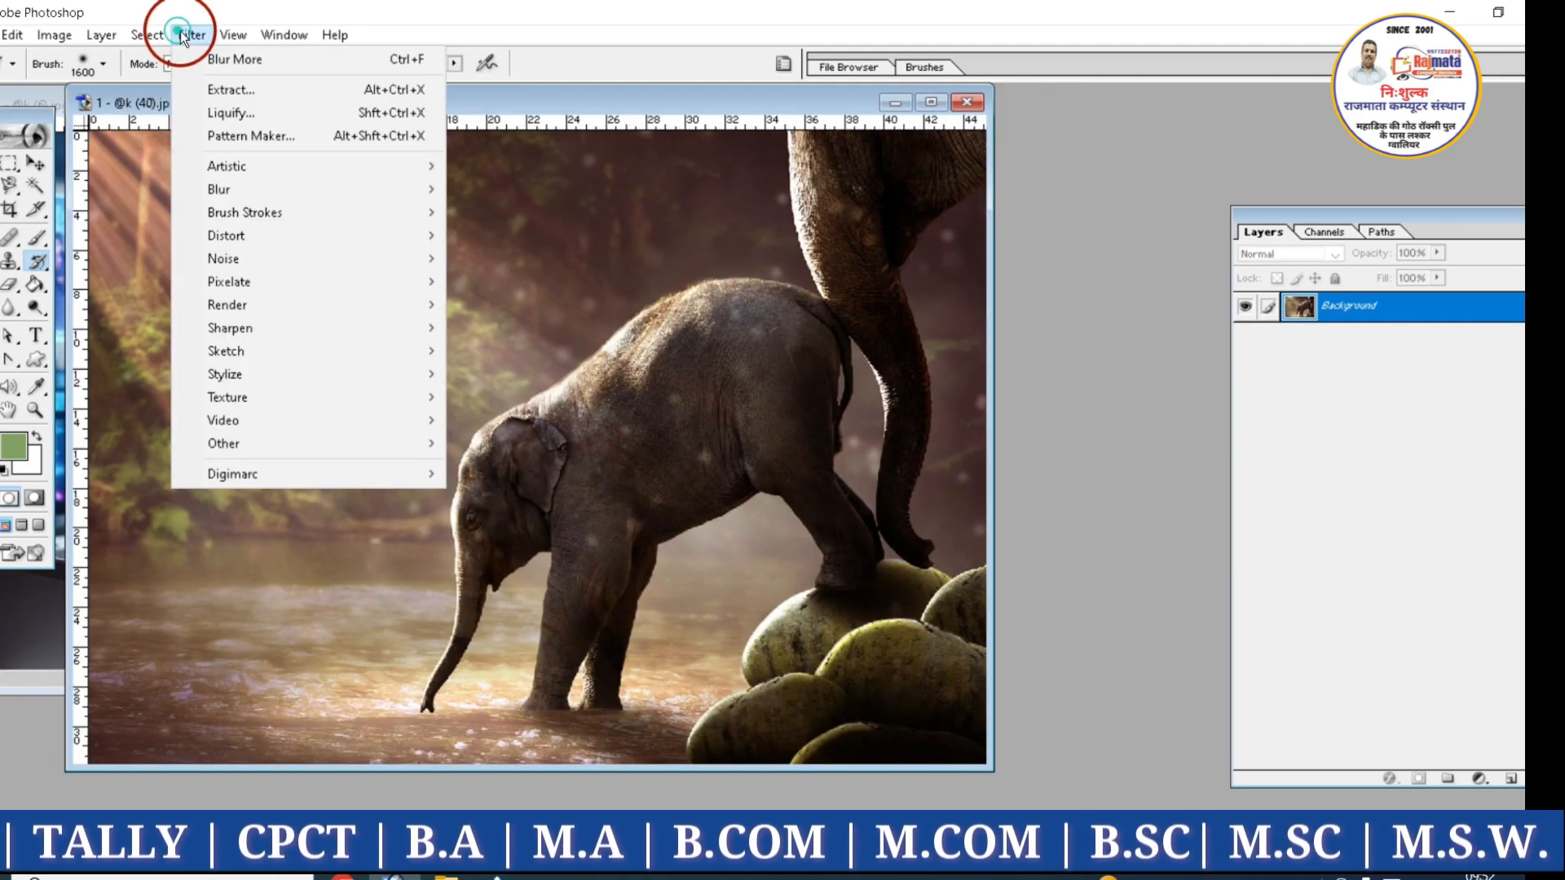
click(11, 164)
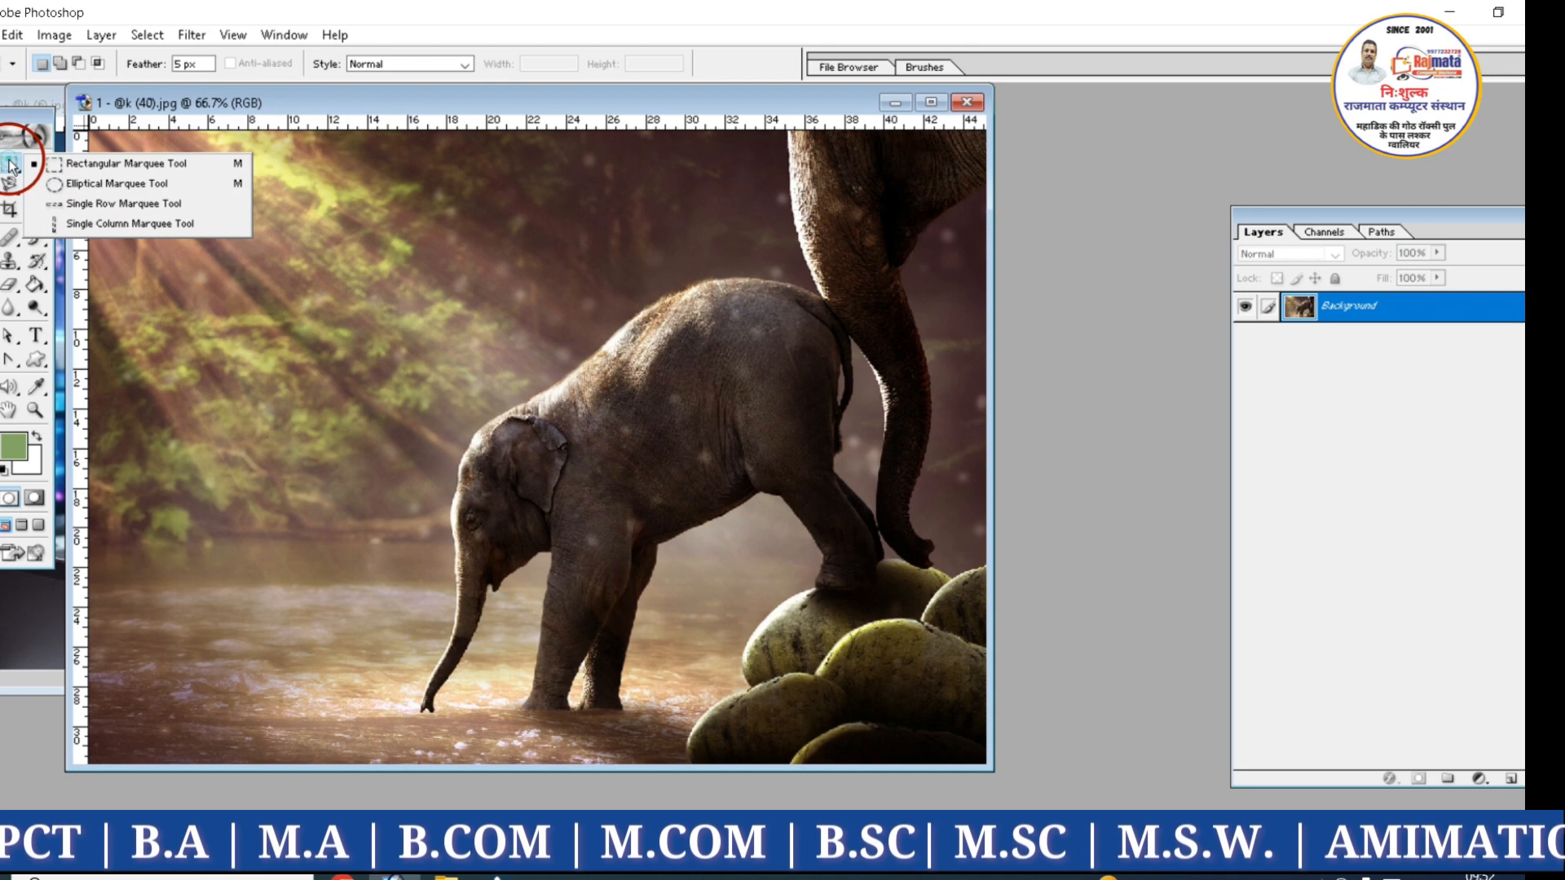
click(106, 164)
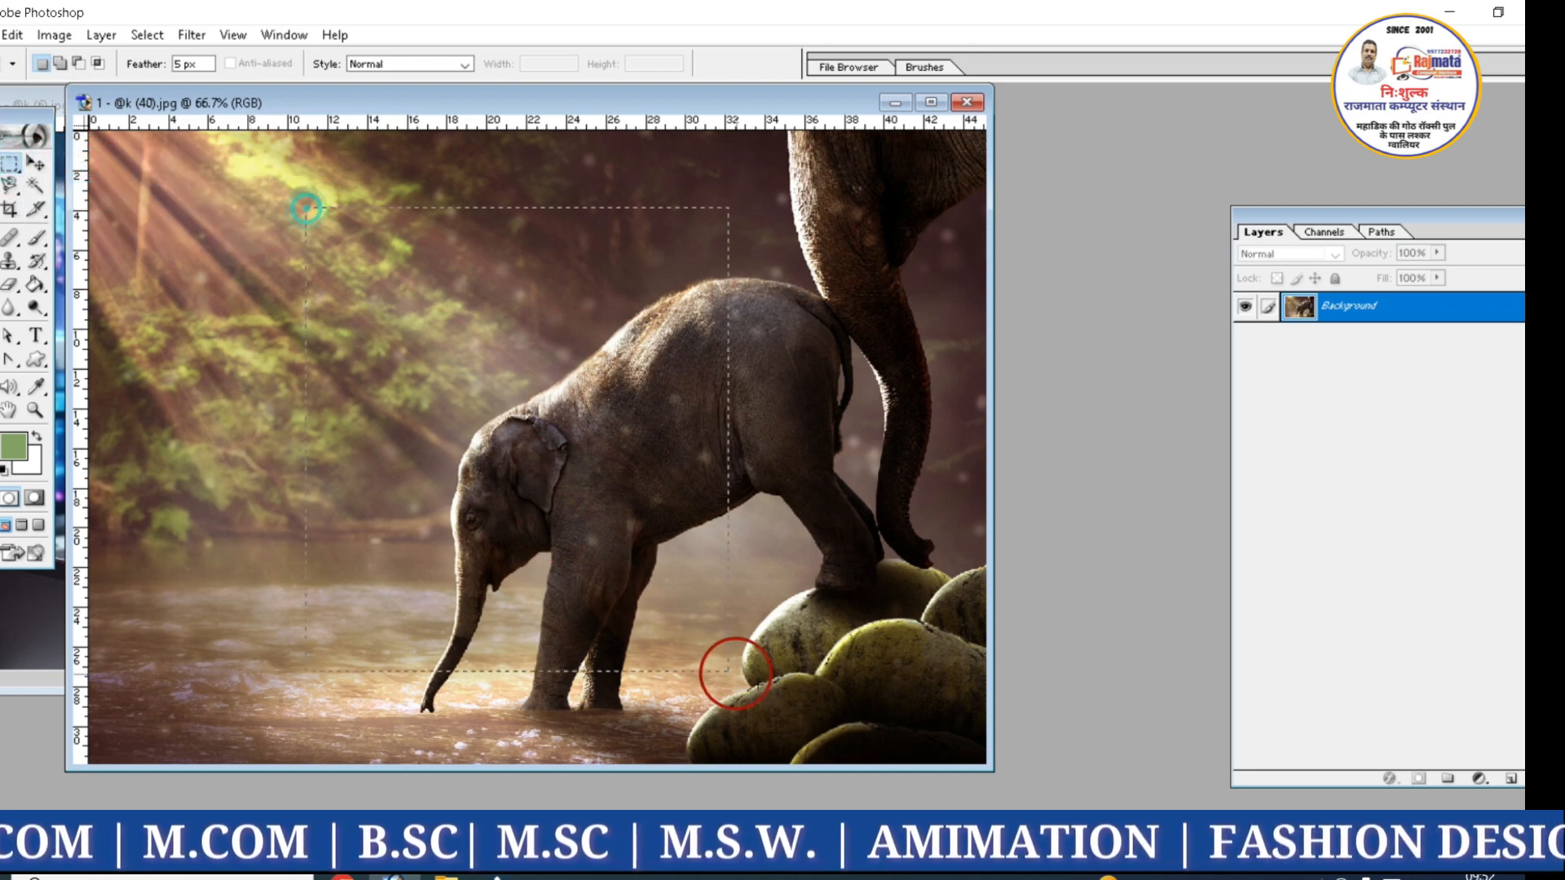
drag(733, 673, 888, 737)
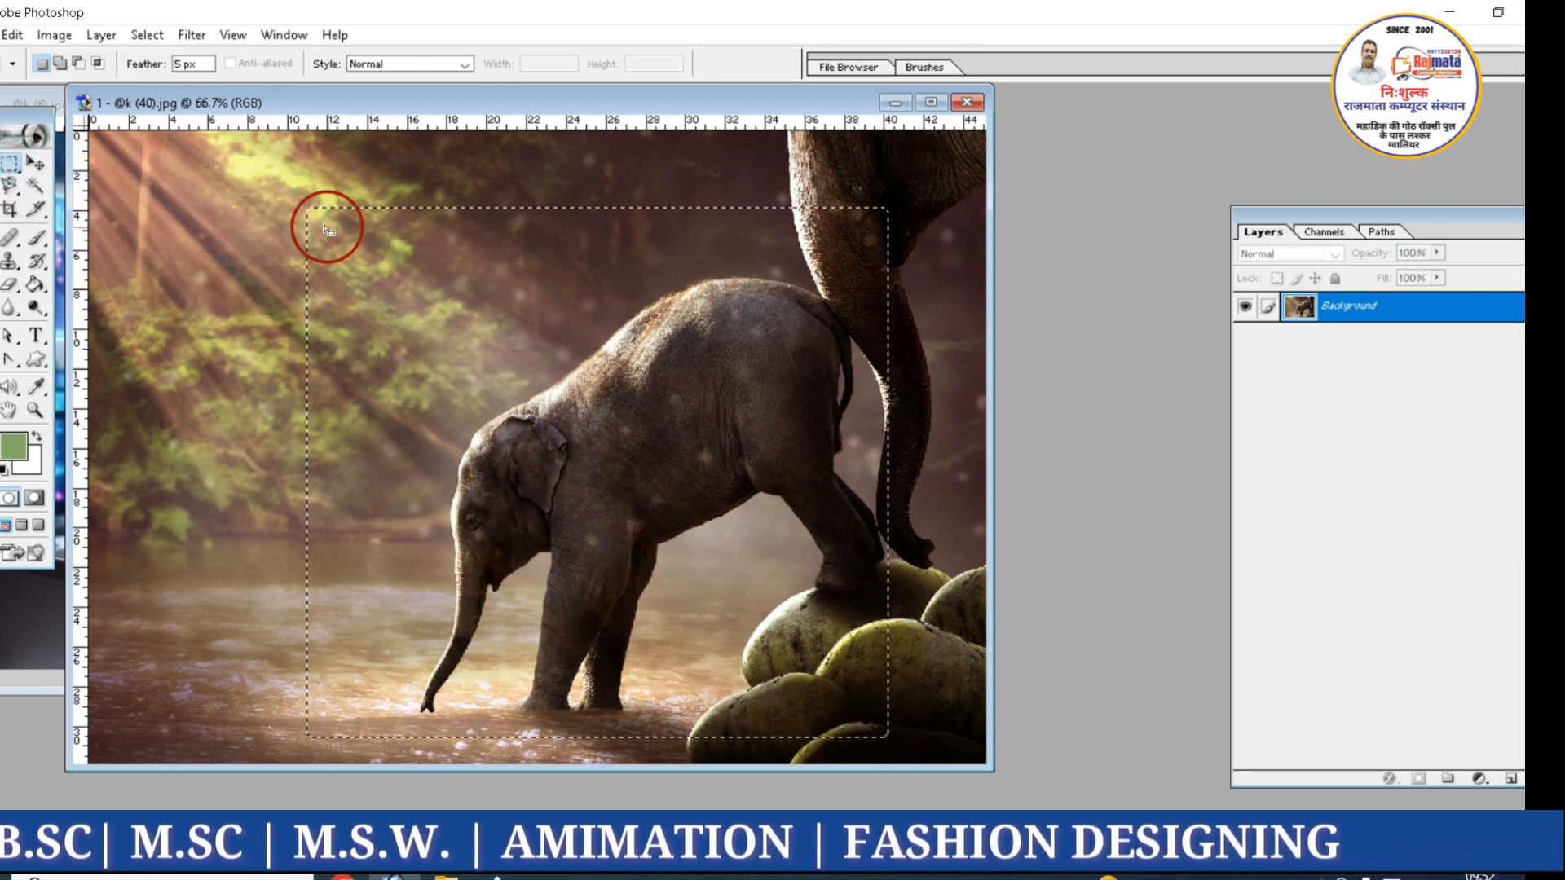
Apply Motion Blur to the selected elephant area, trying distances of 31, 82 and 8 pixels, and return to 1 - @k (6).jpg
click(187, 36)
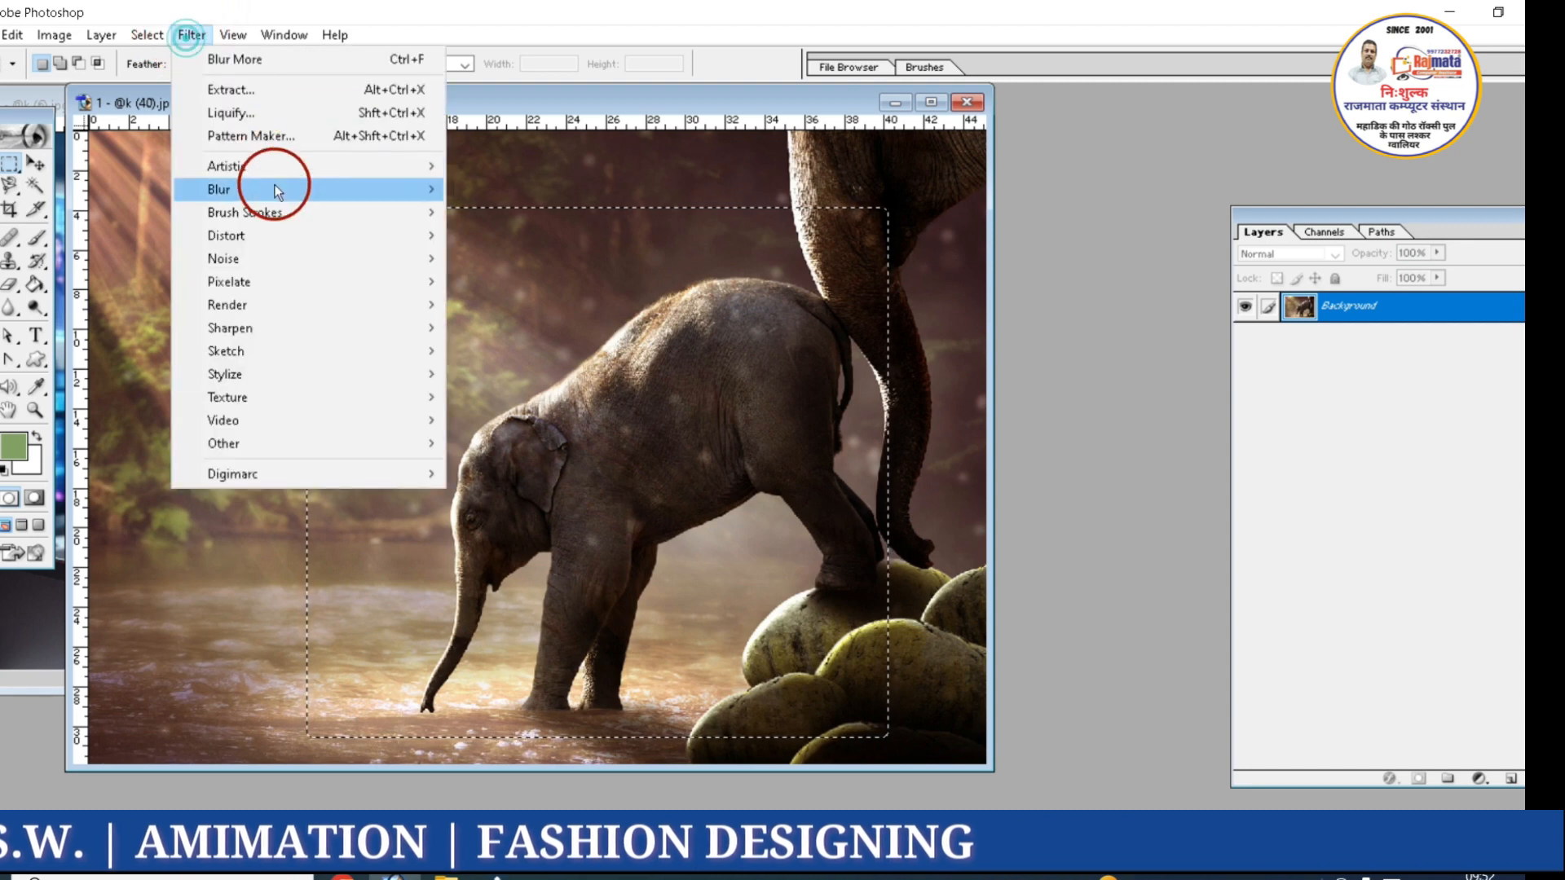
mouse_move(304, 186)
click(471, 253)
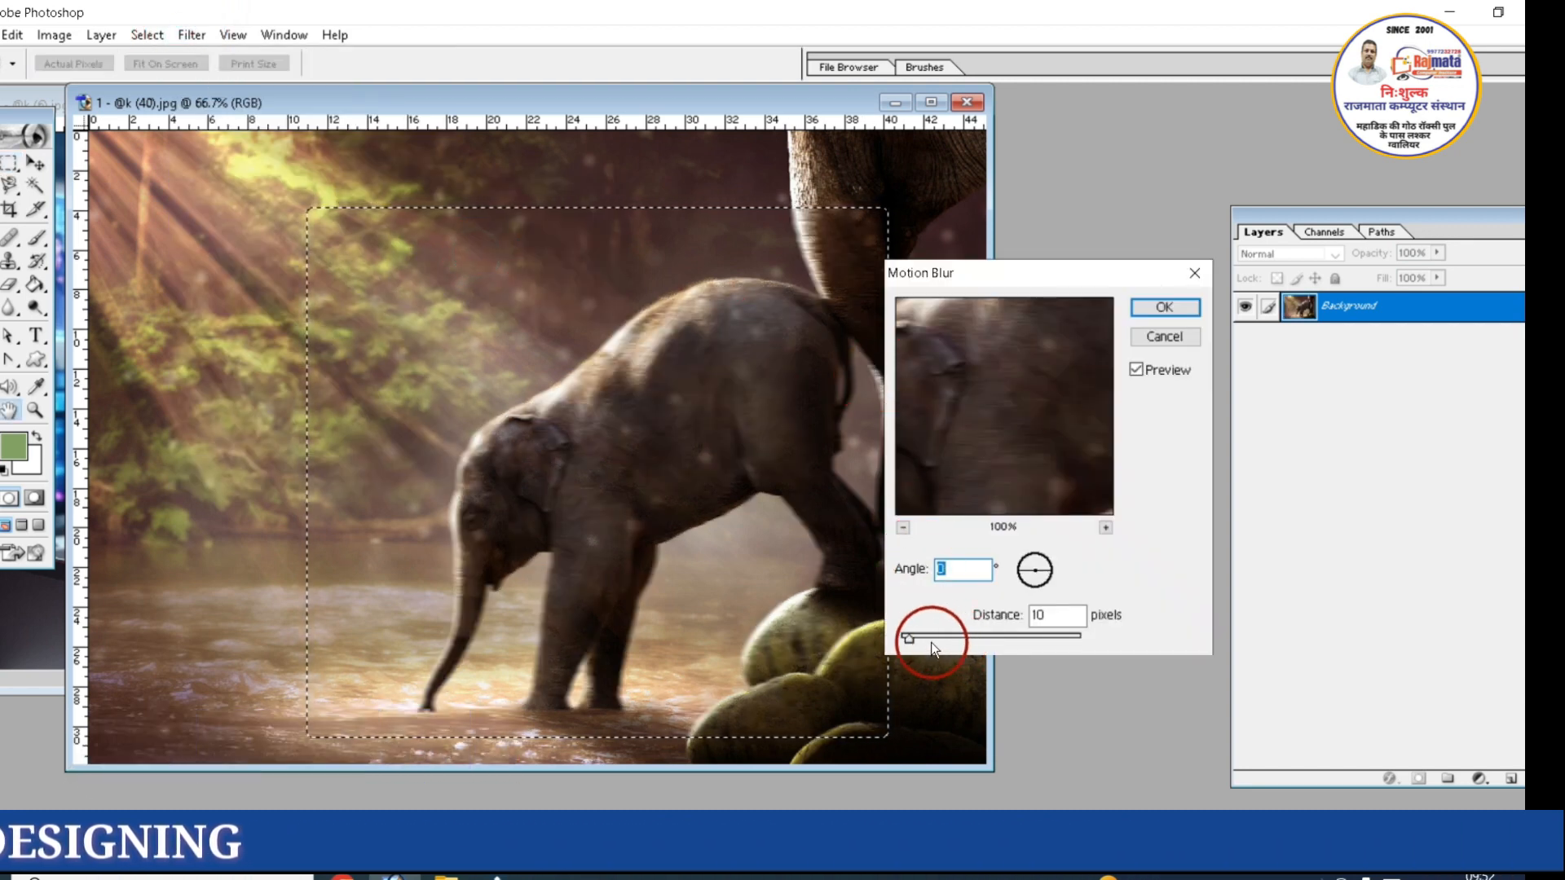
click(930, 640)
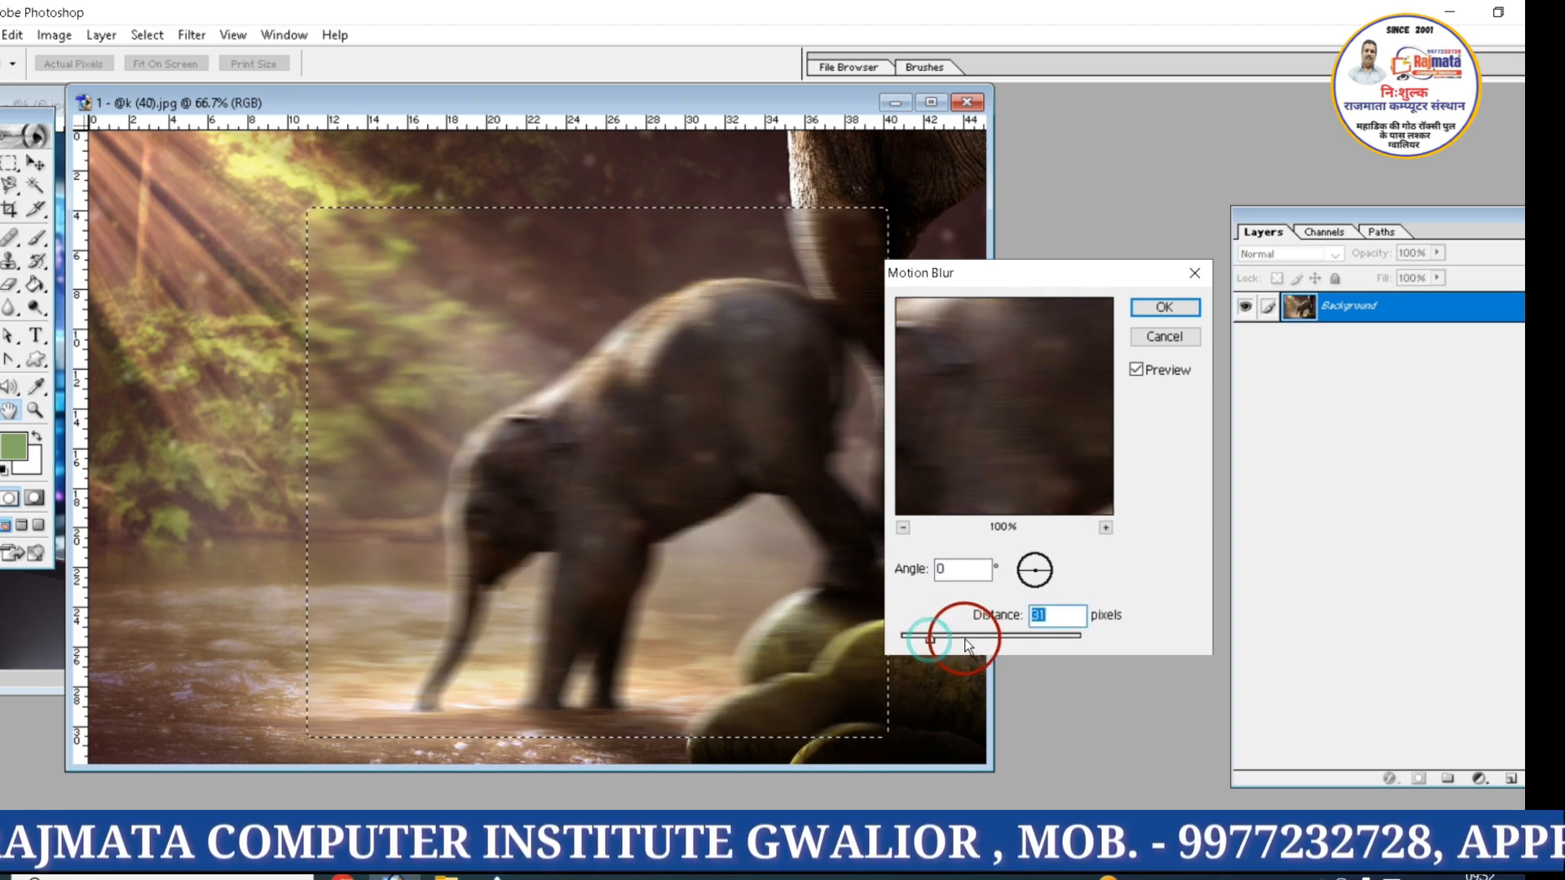
click(966, 644)
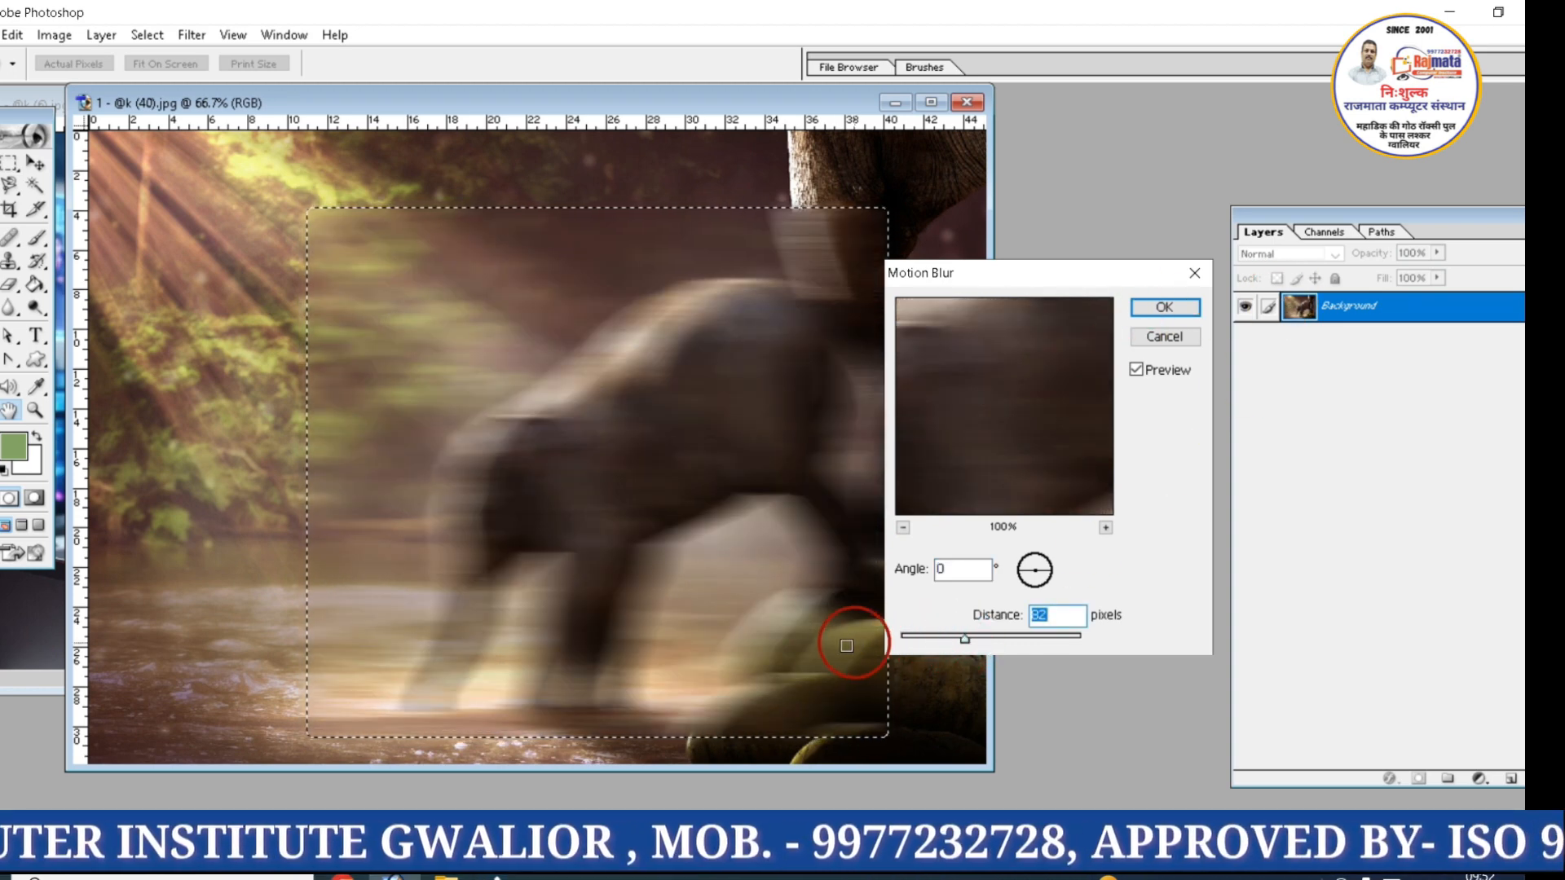
click(905, 641)
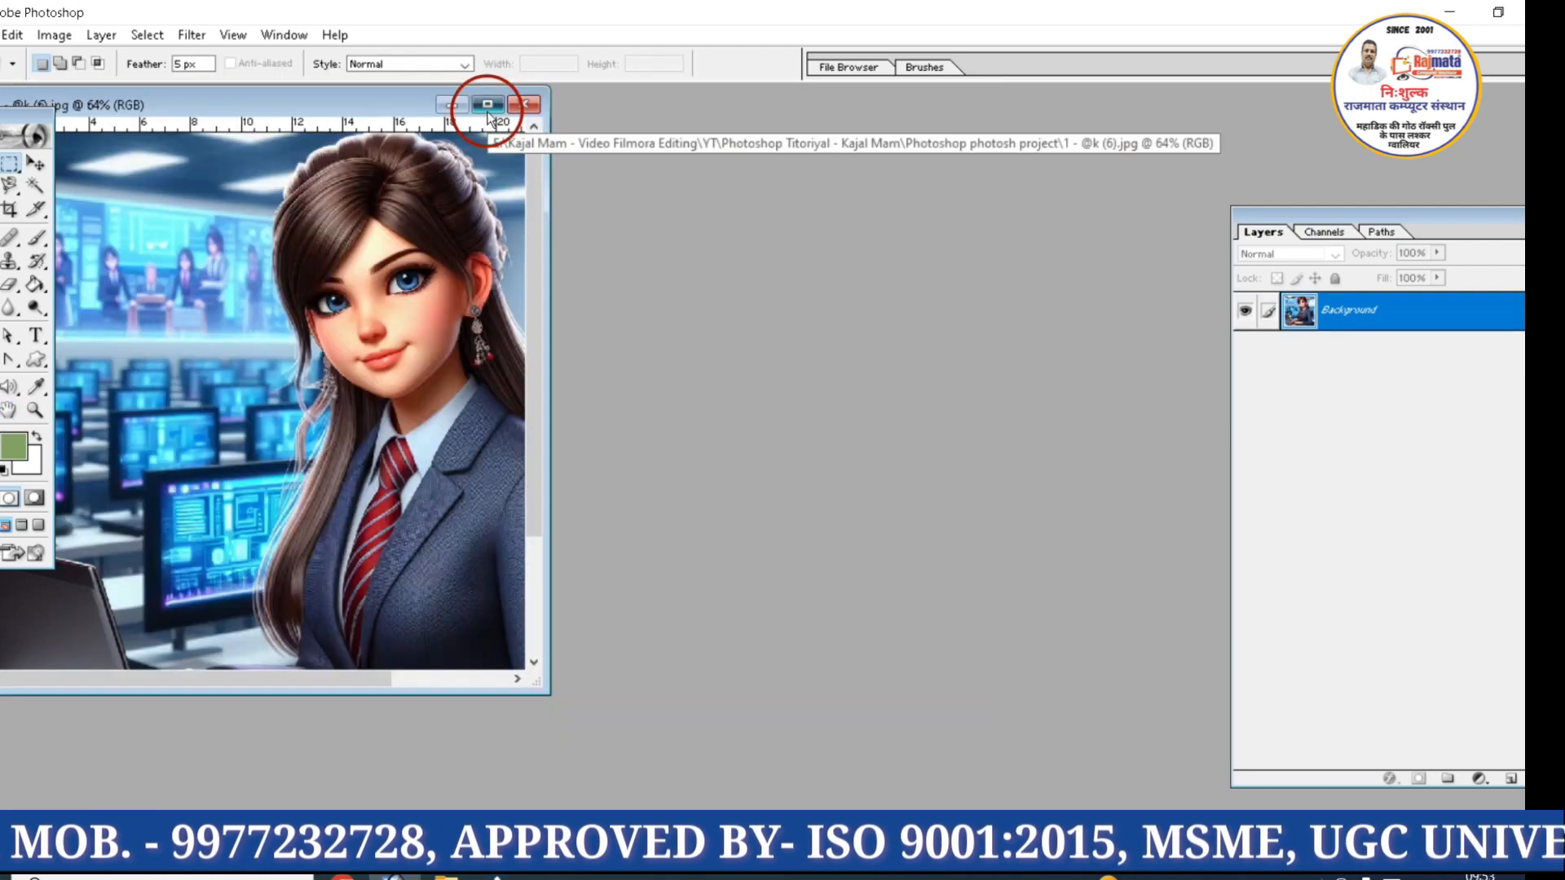
click(486, 109)
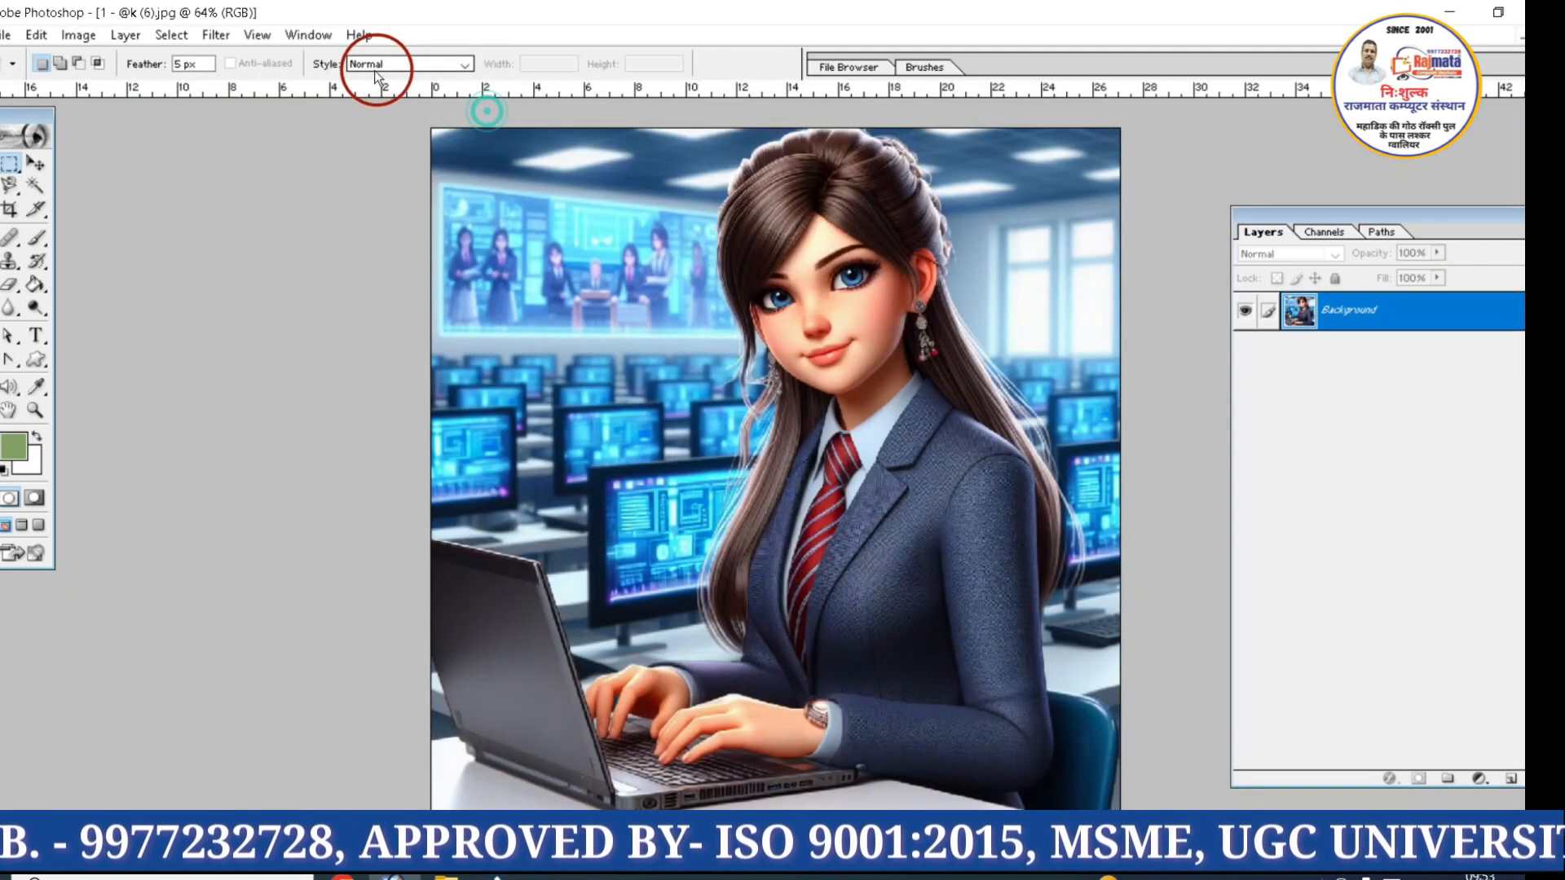
Apply the Radial Blur filter with an amount of 51, Spin method and Good quality, and undo it
click(224, 37)
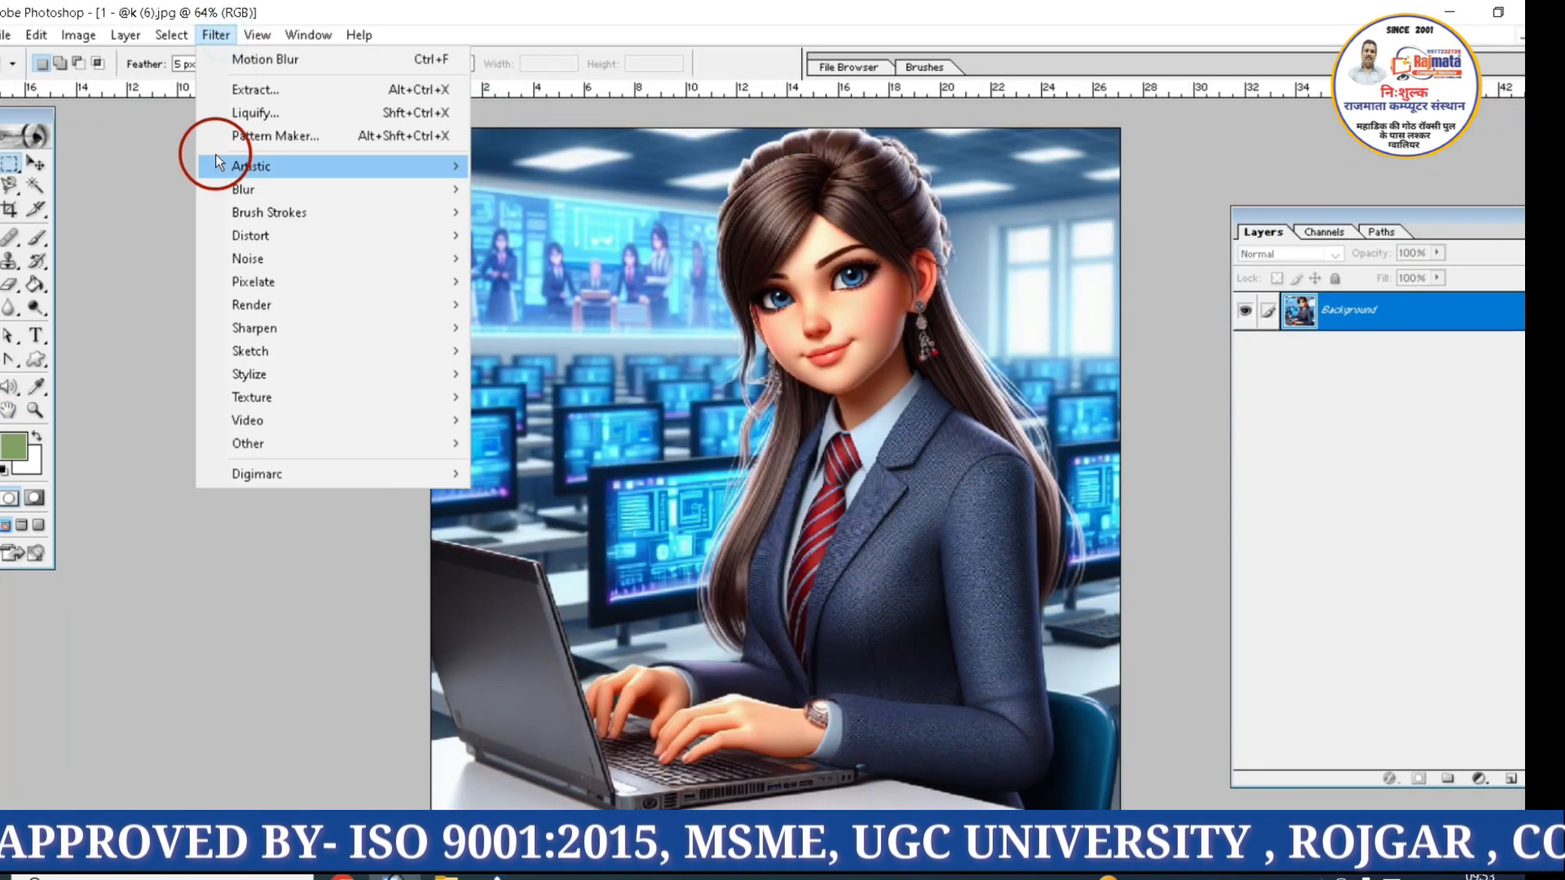
mouse_move(243, 168)
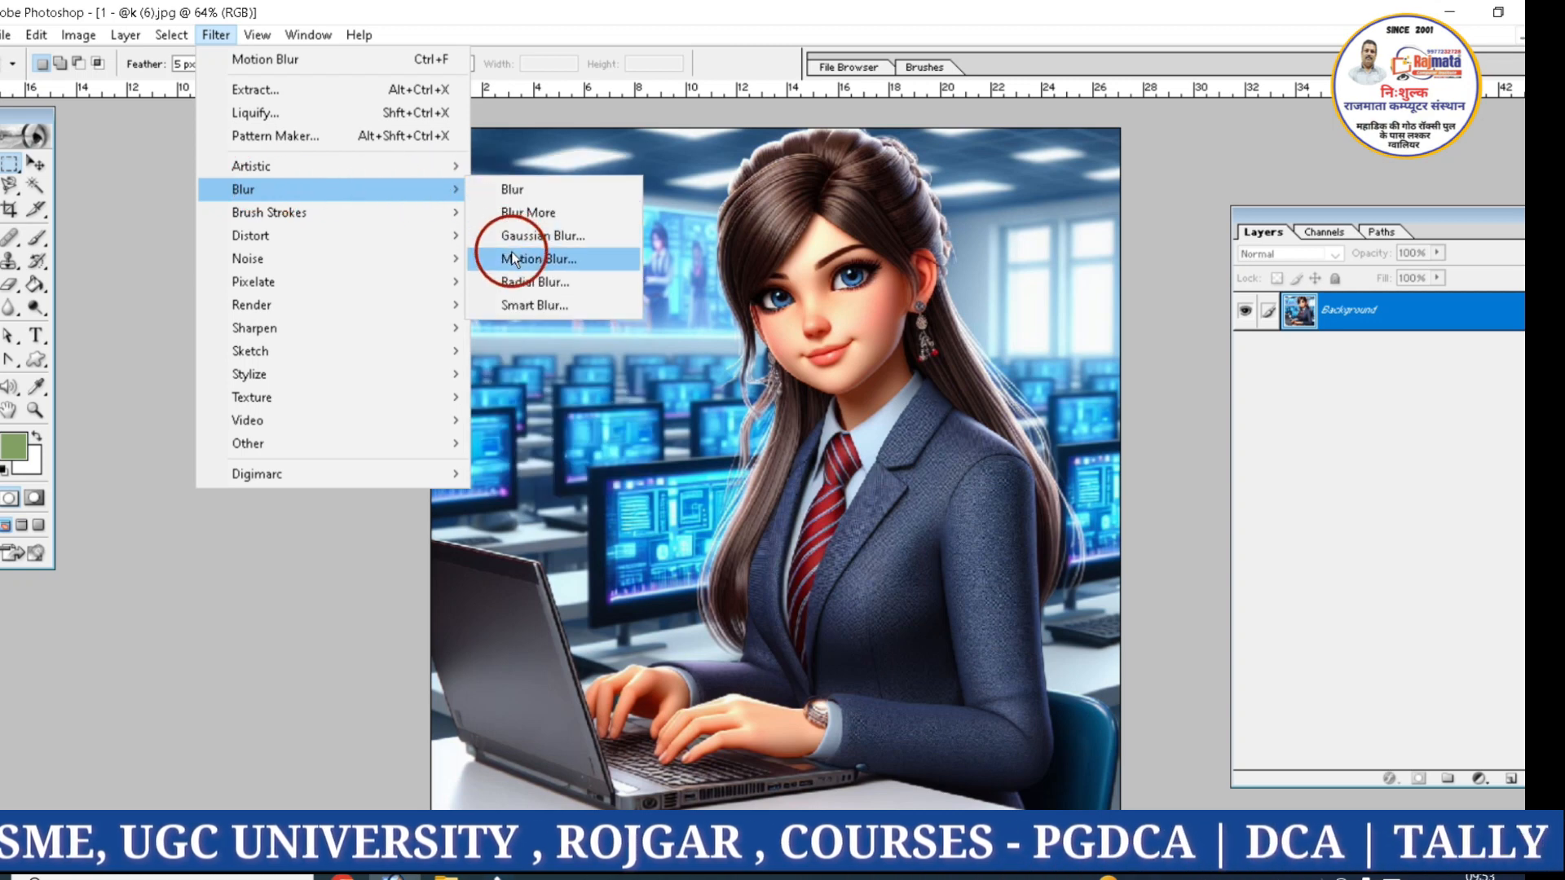
click(521, 281)
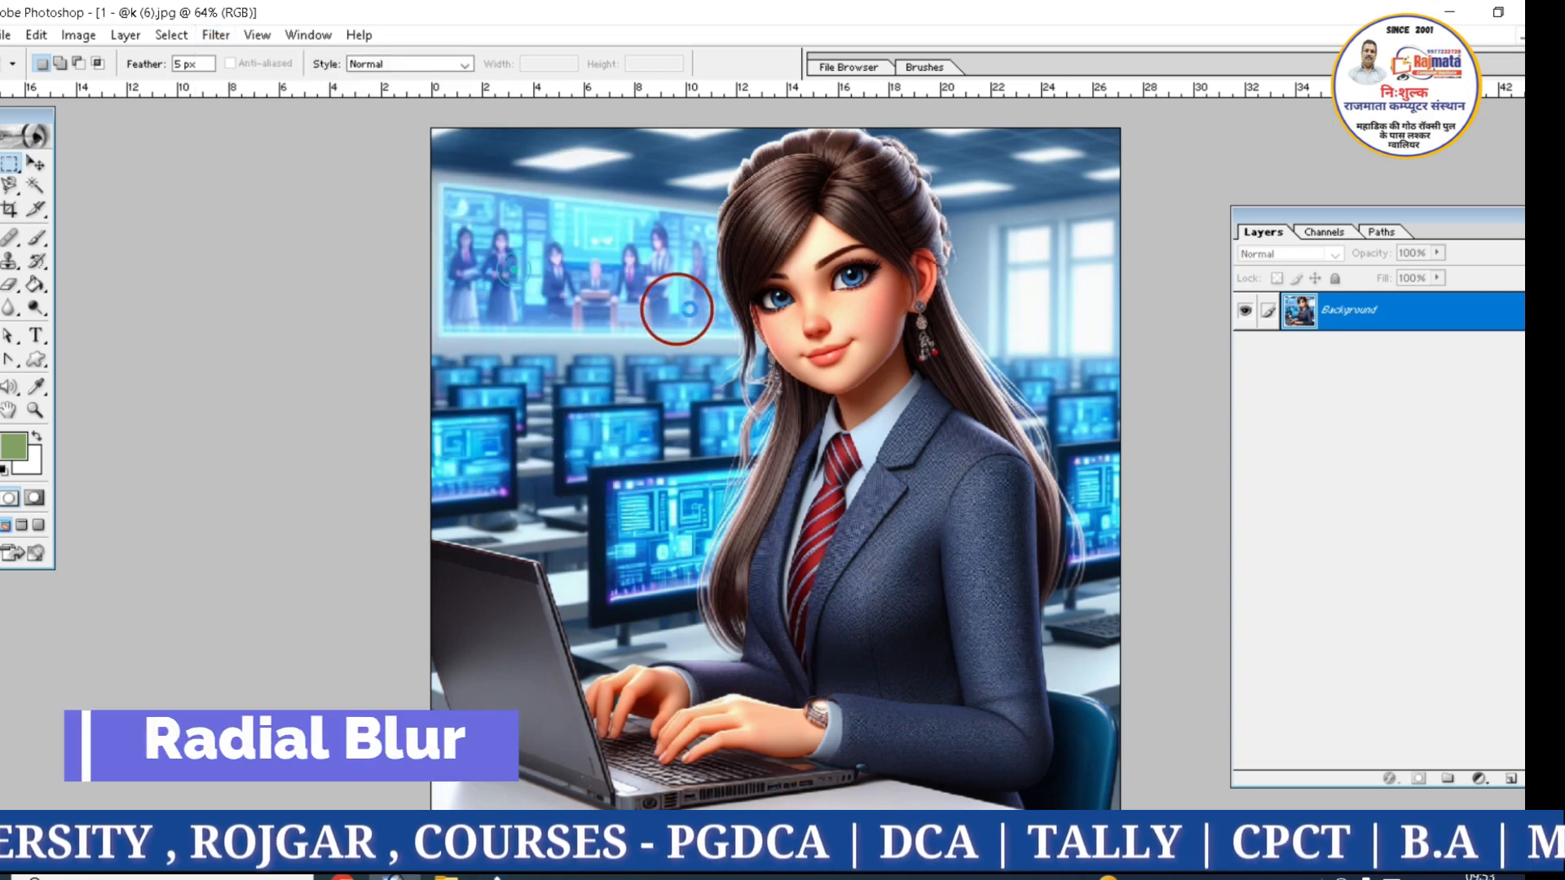
drag(809, 208, 1119, 232)
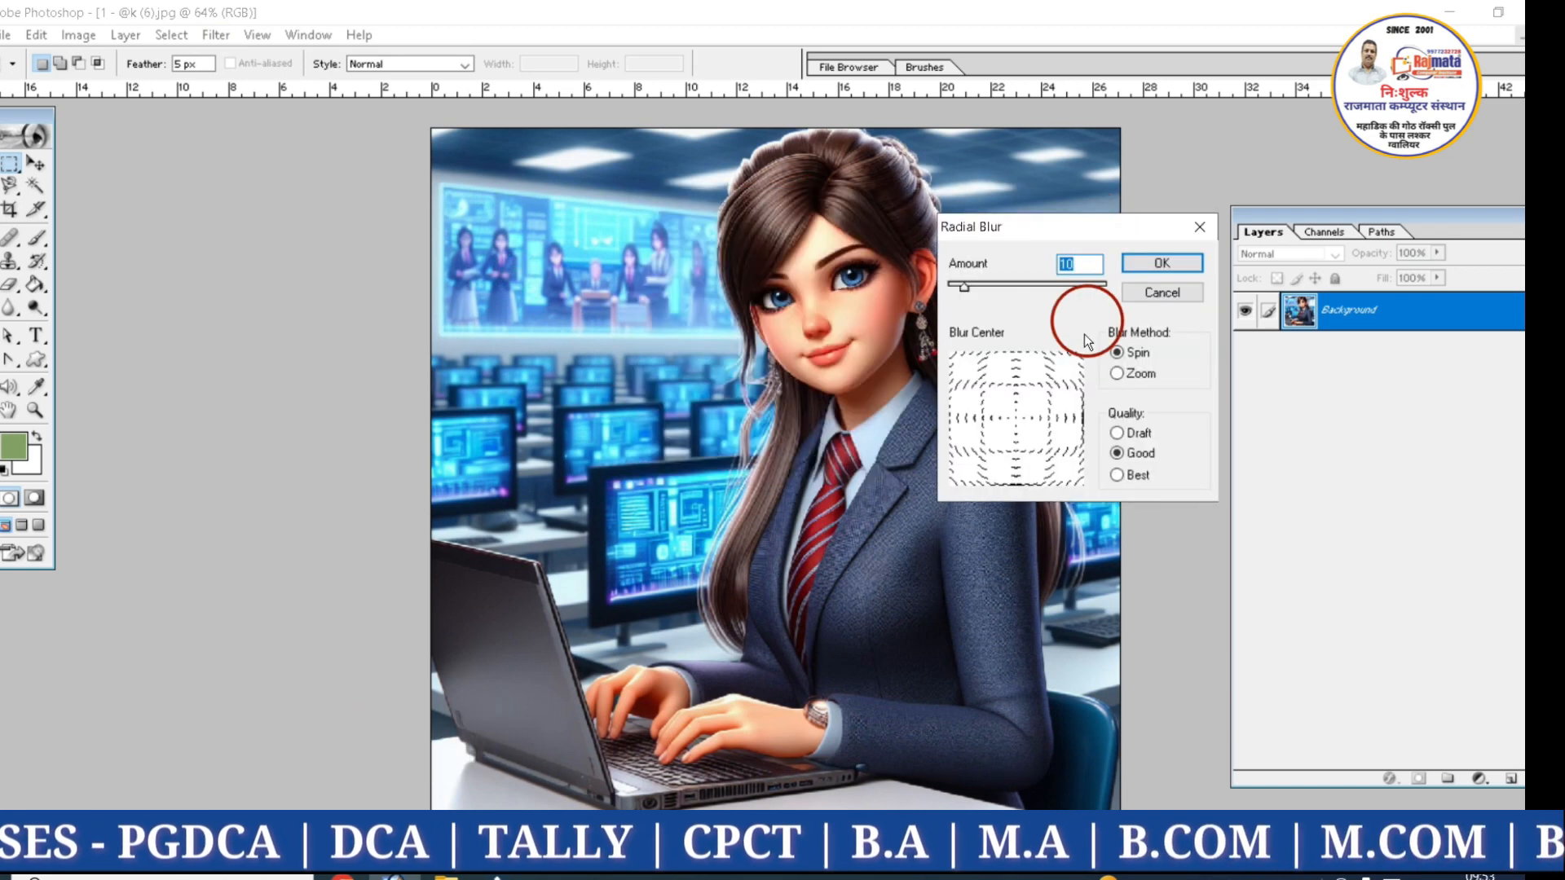
click(1029, 284)
click(1178, 263)
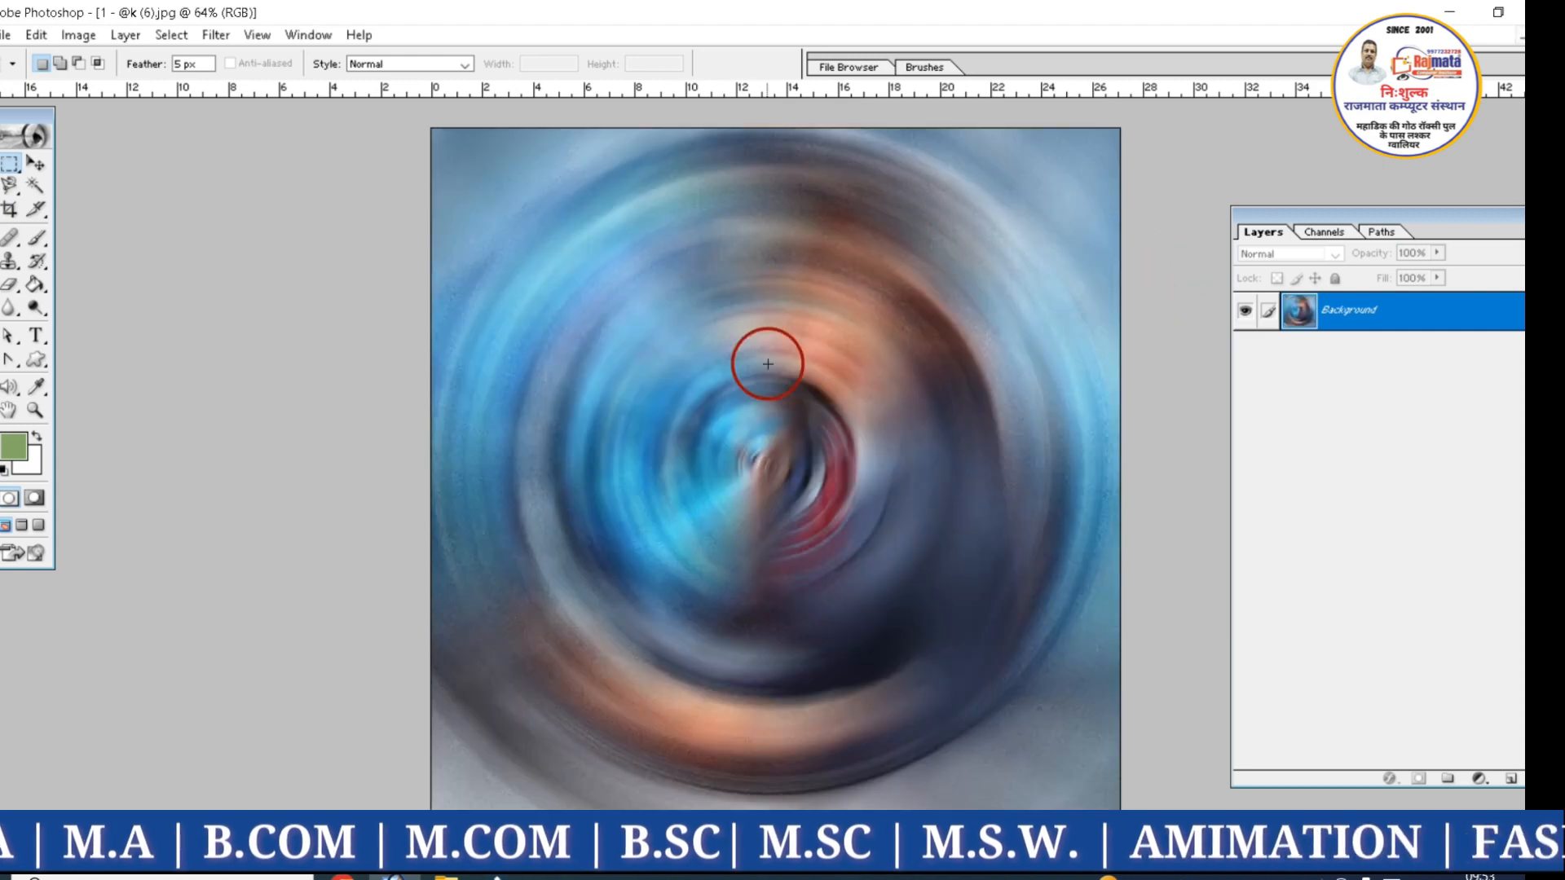
key(ctrl+z)
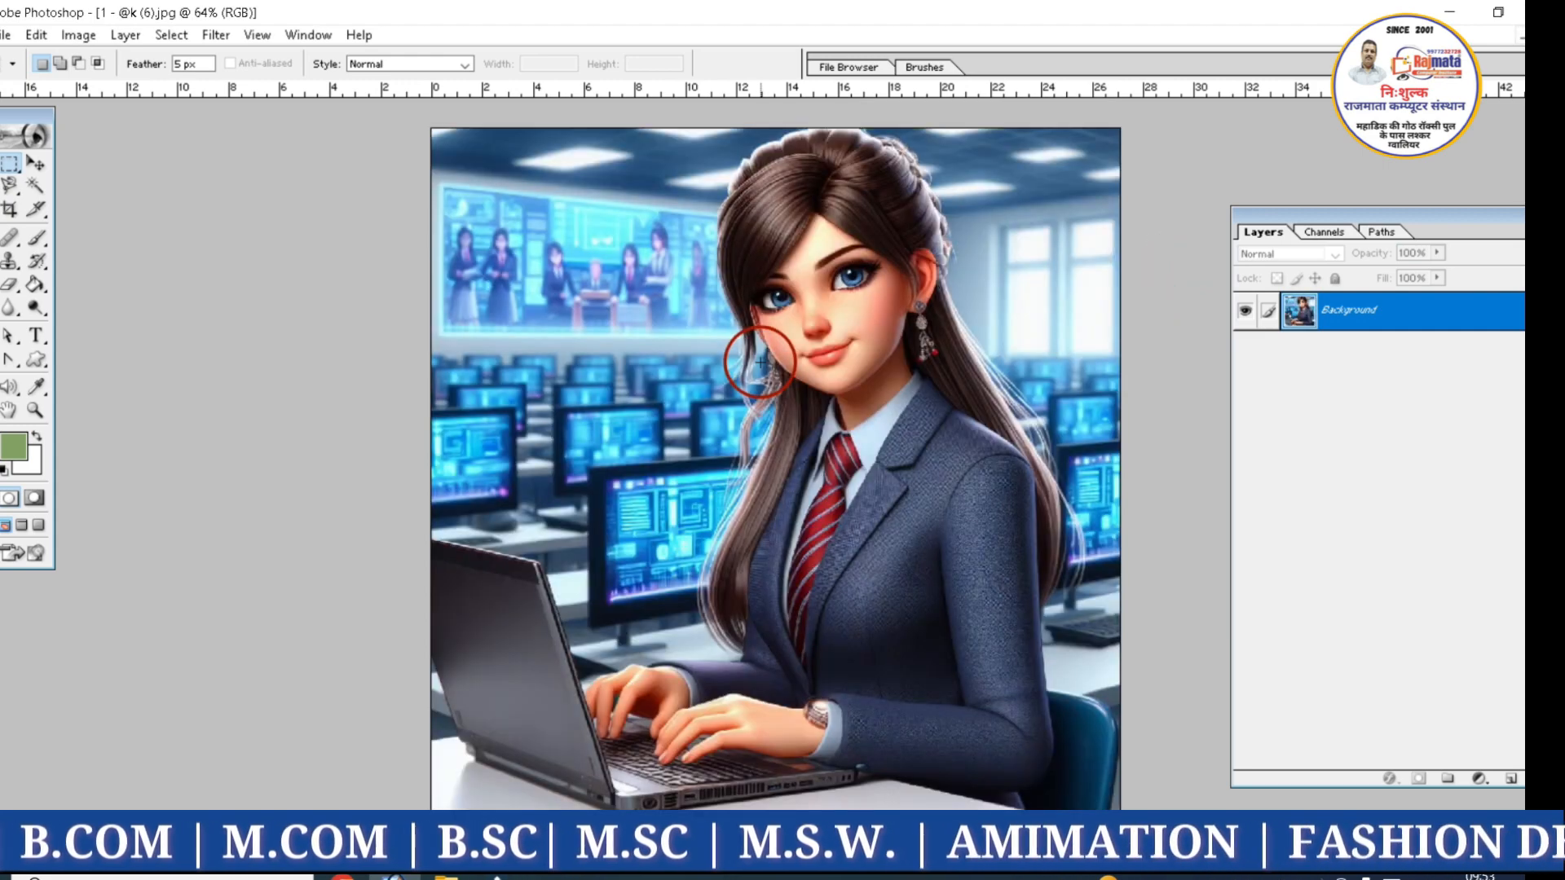
Reapply the Radial Blur filter with the amount set to 16, and undo it
click(215, 35)
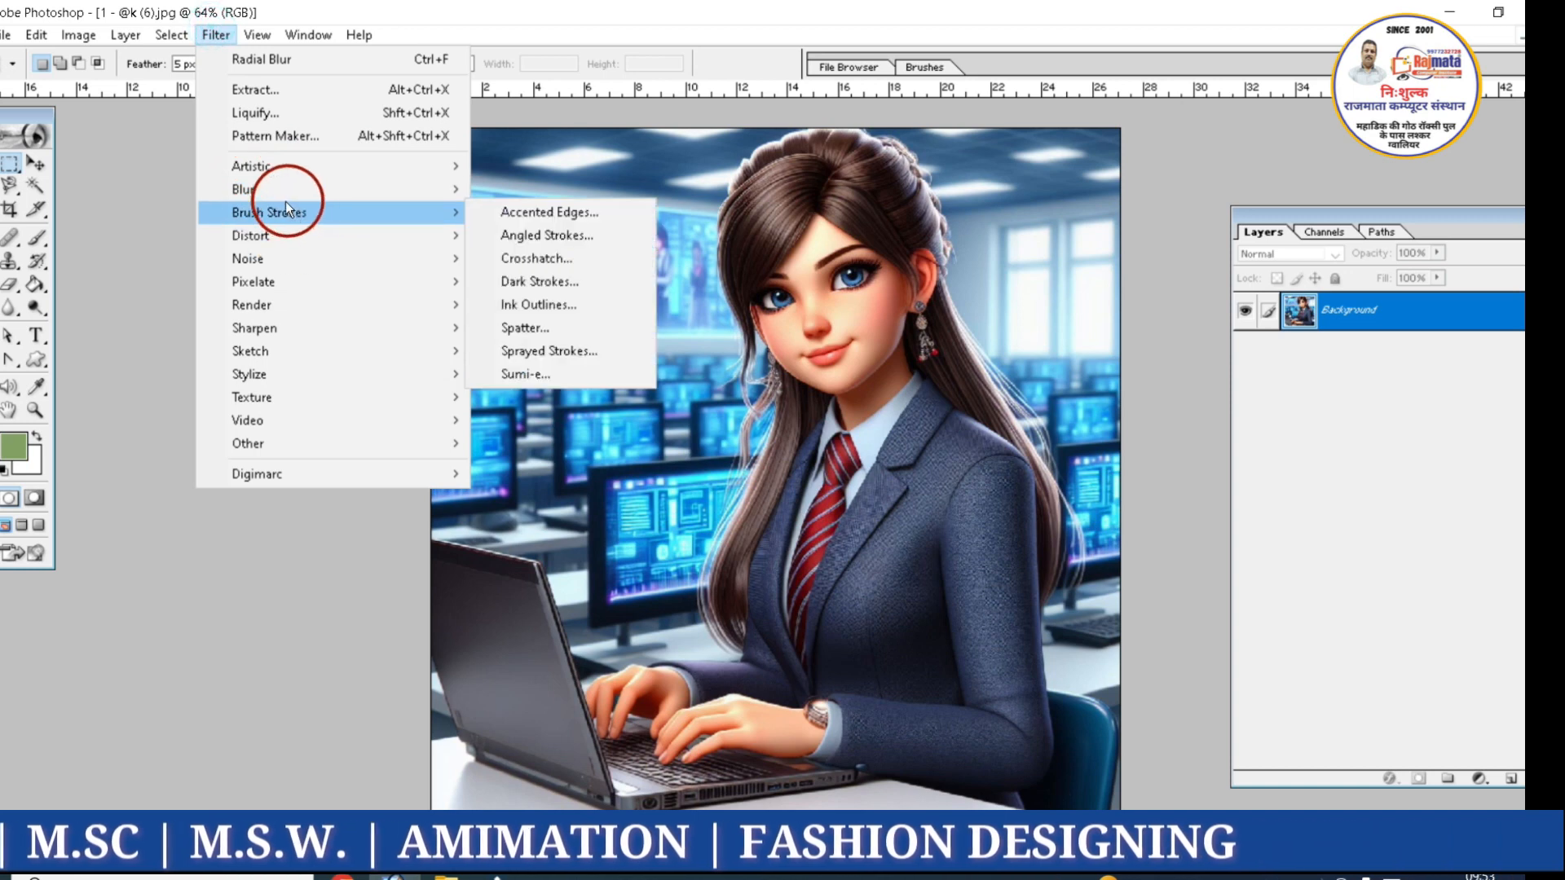
mouse_move(267, 197)
click(556, 280)
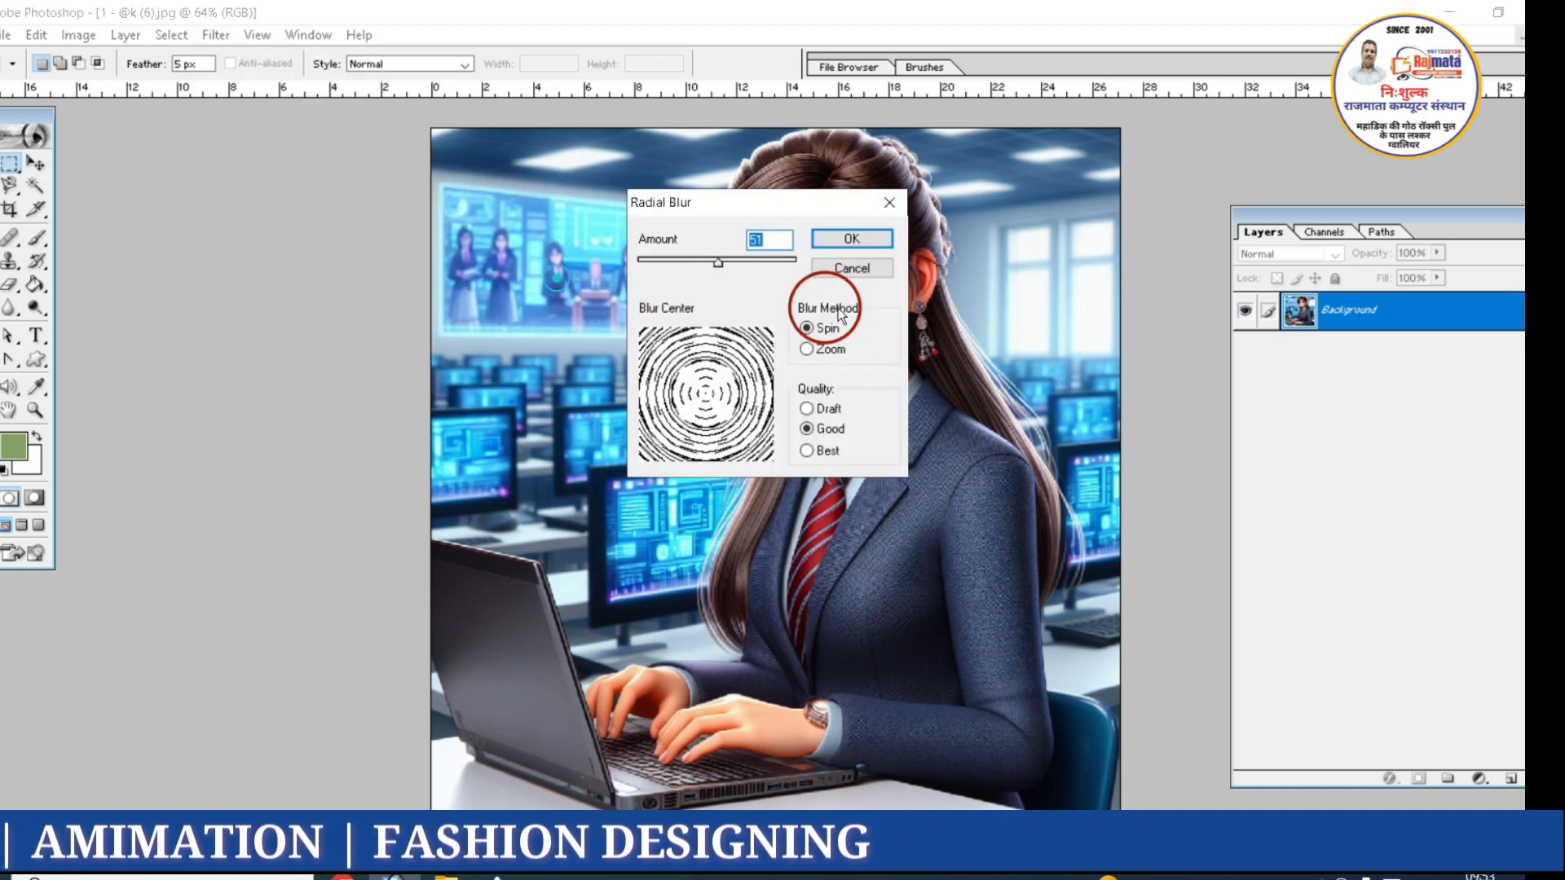
click(662, 259)
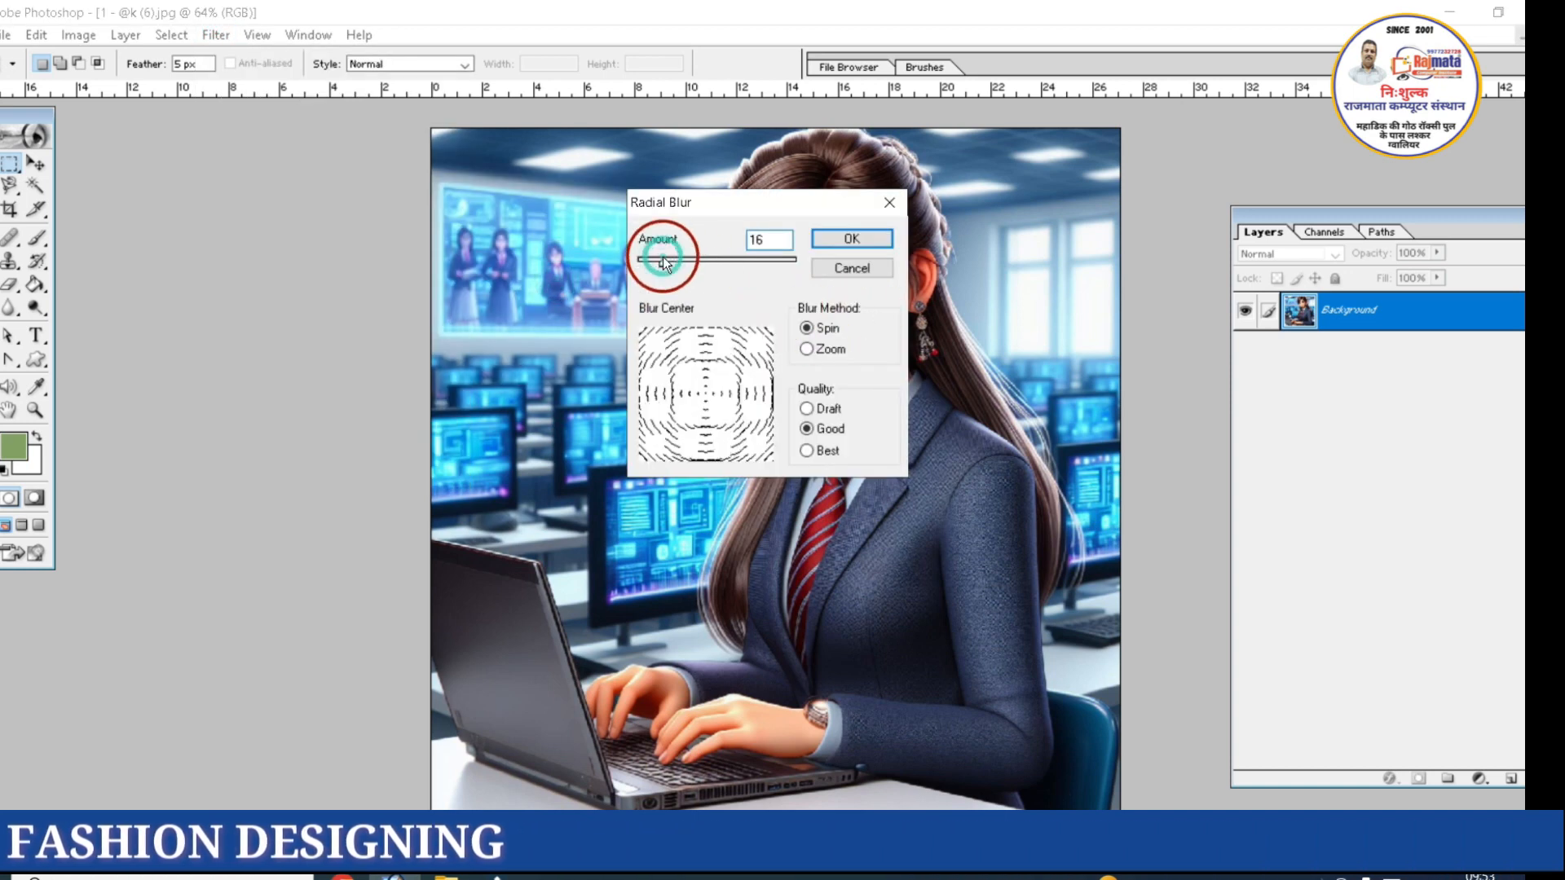
click(823, 238)
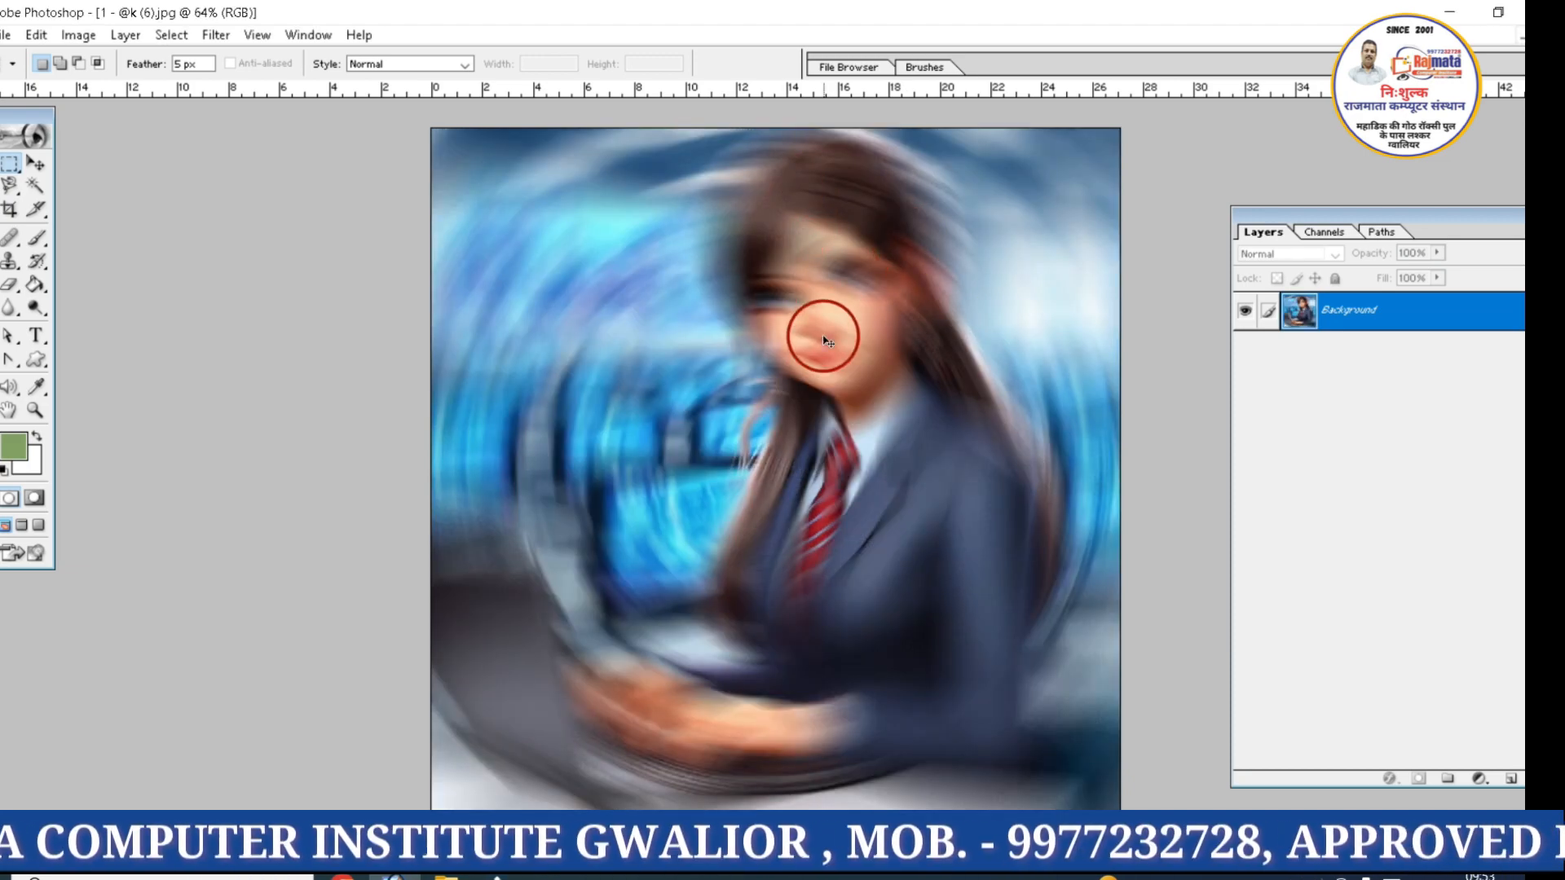
key(ctrl+z)
Apply the Smart Blur filter to the image with a radius of 34.7
click(218, 34)
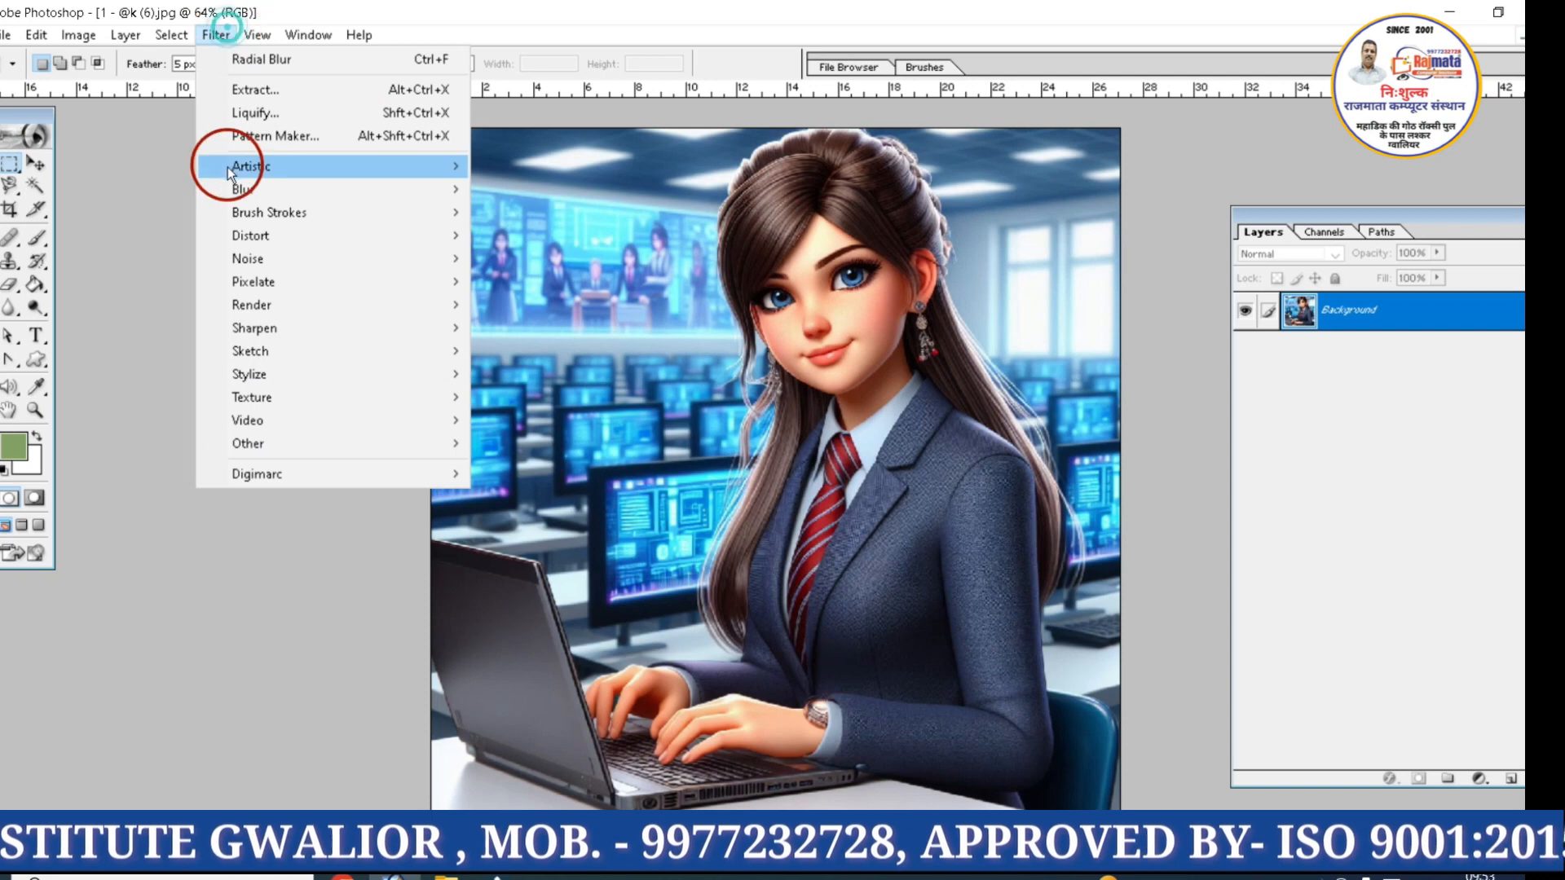
mouse_move(453, 191)
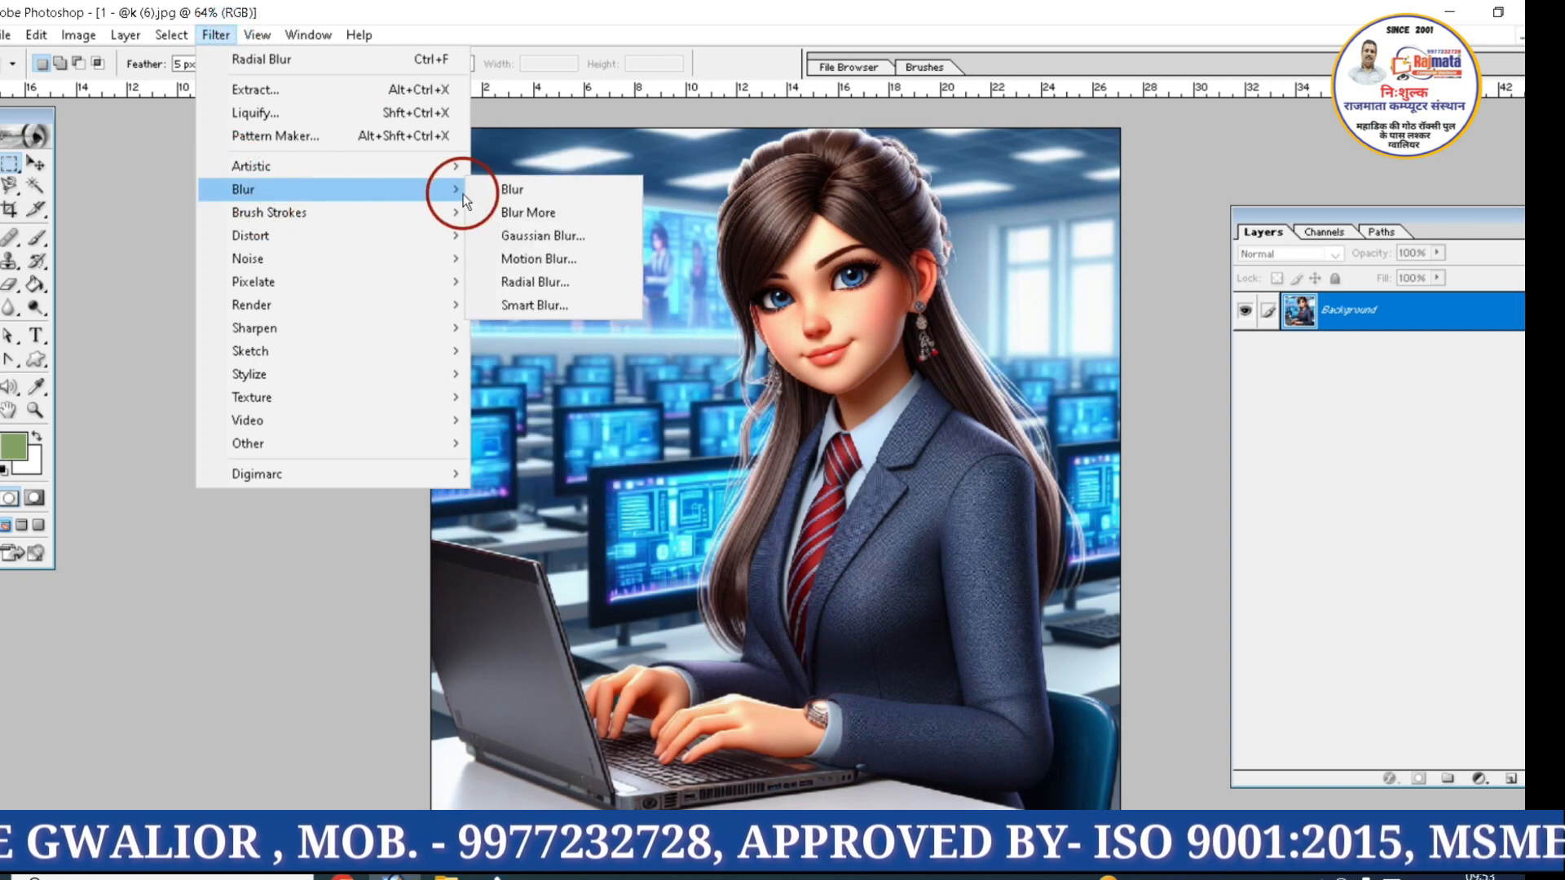
click(588, 303)
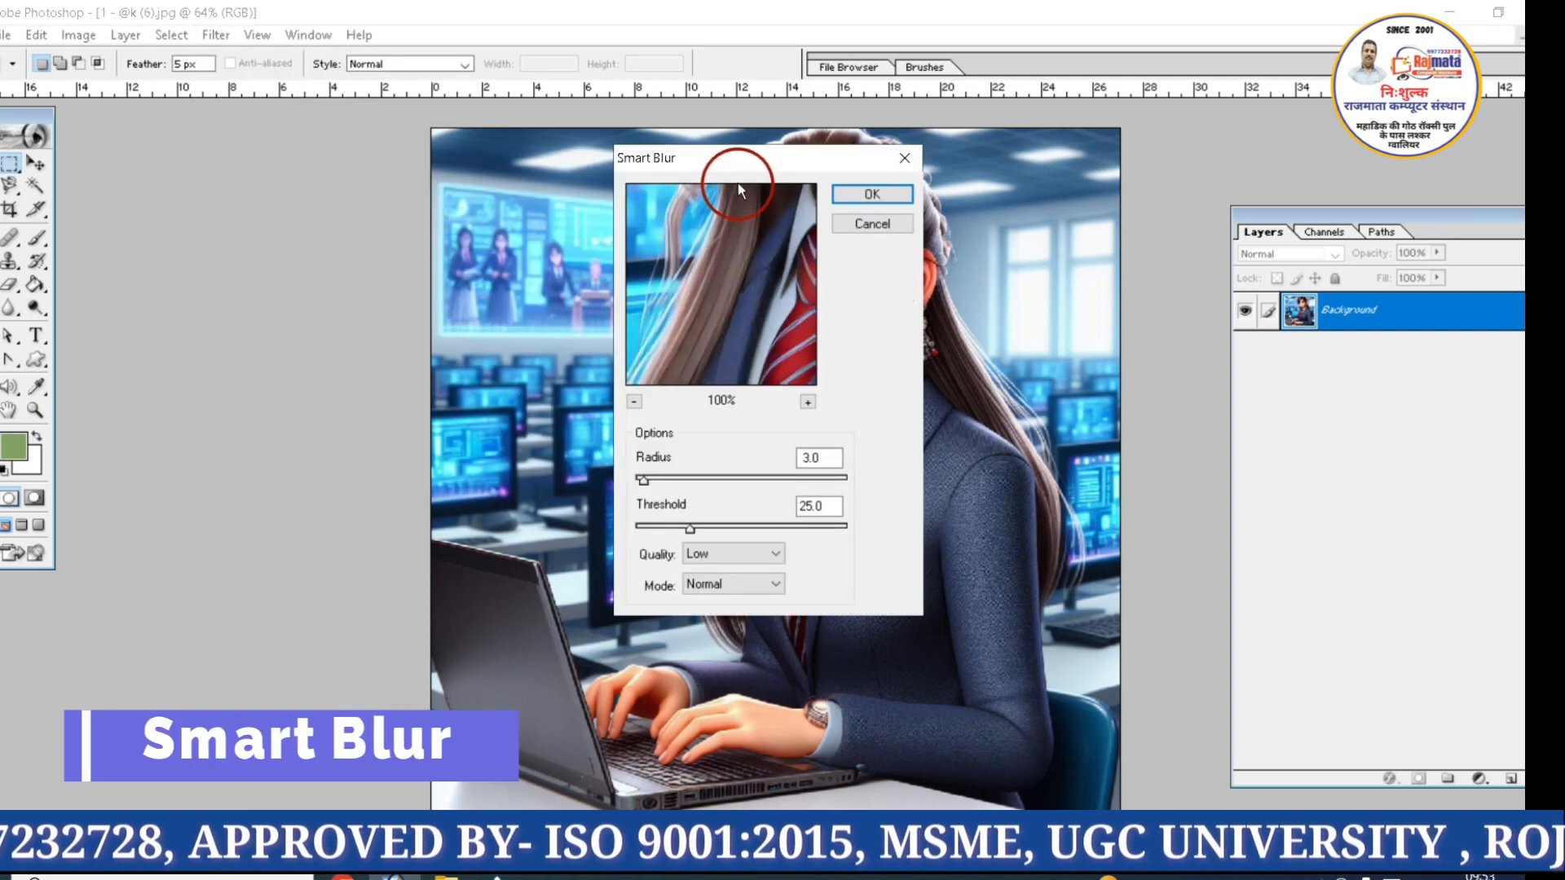
drag(717, 157, 975, 188)
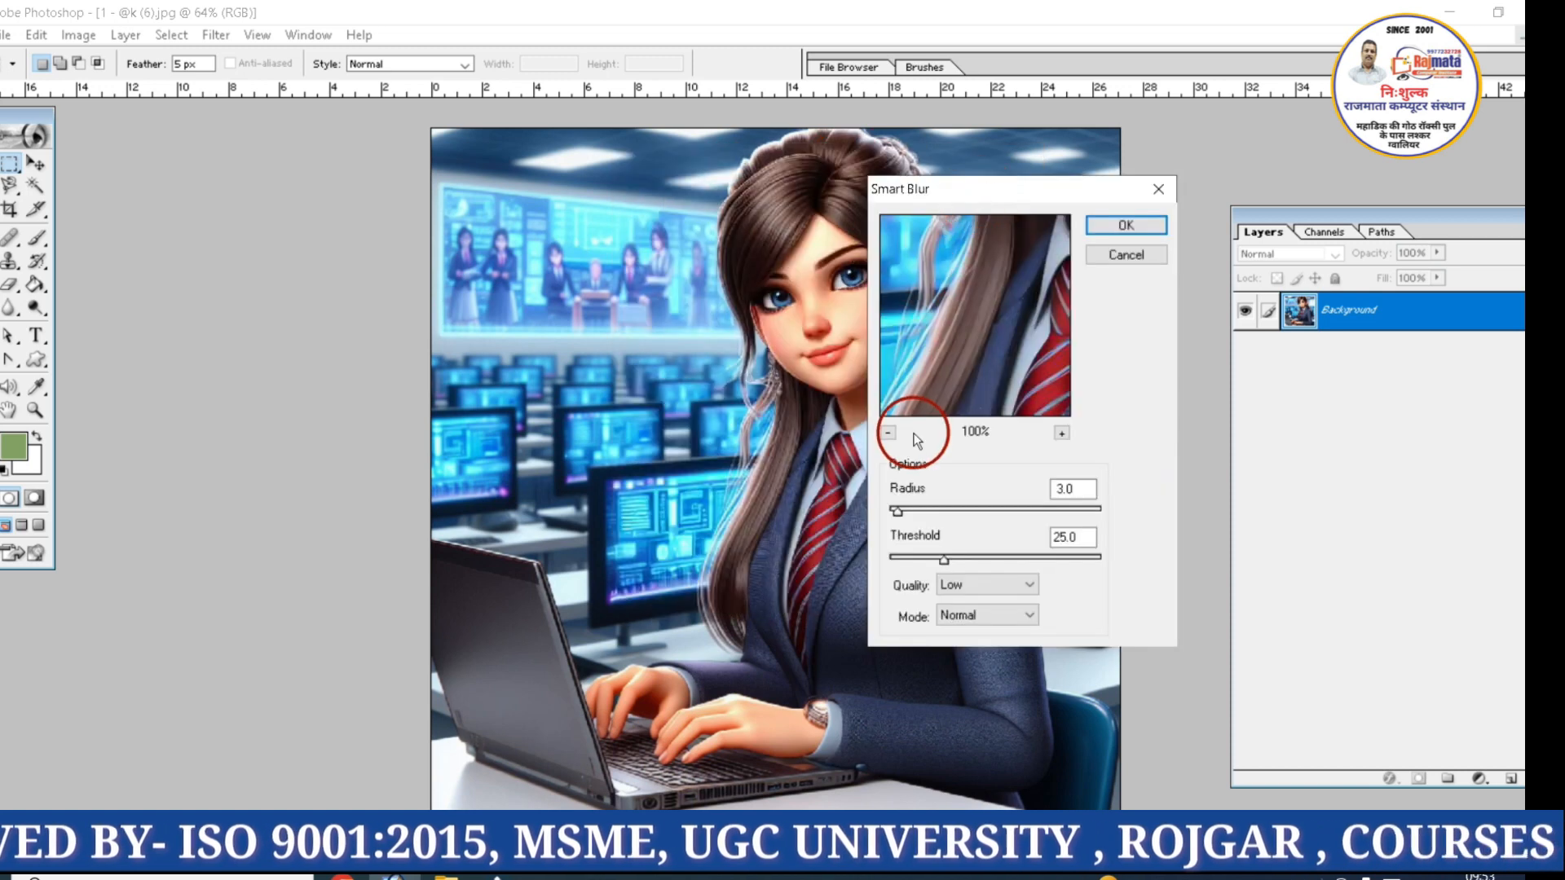
drag(951, 508, 963, 511)
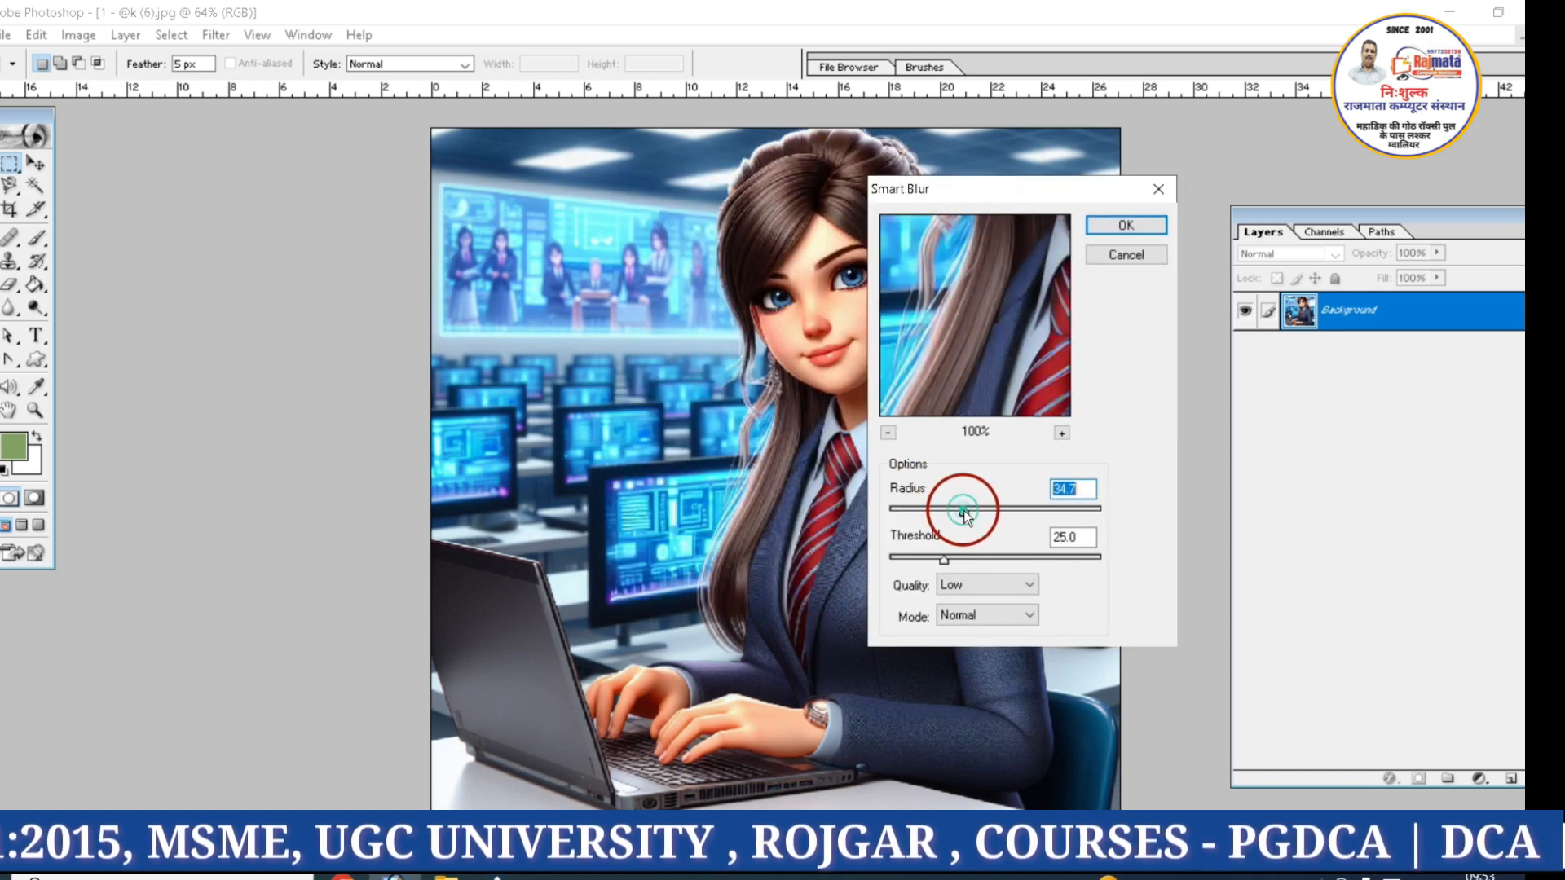
click(1112, 227)
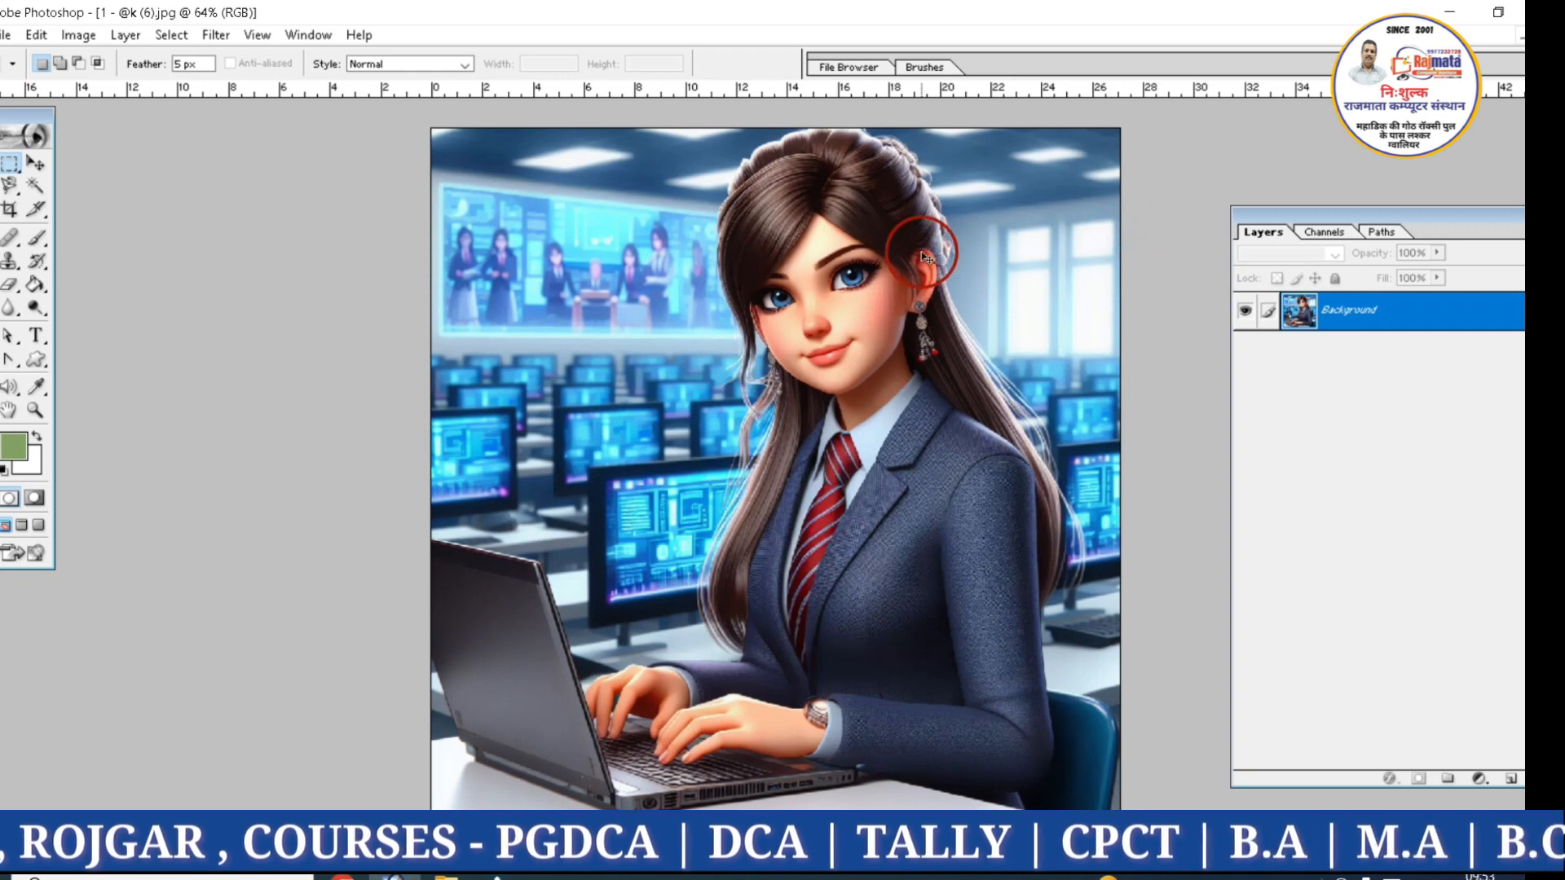
Apply the Accented Edges filter with edge width 4, edge brightness 38 and smoothness 5, and undo it
click(215, 36)
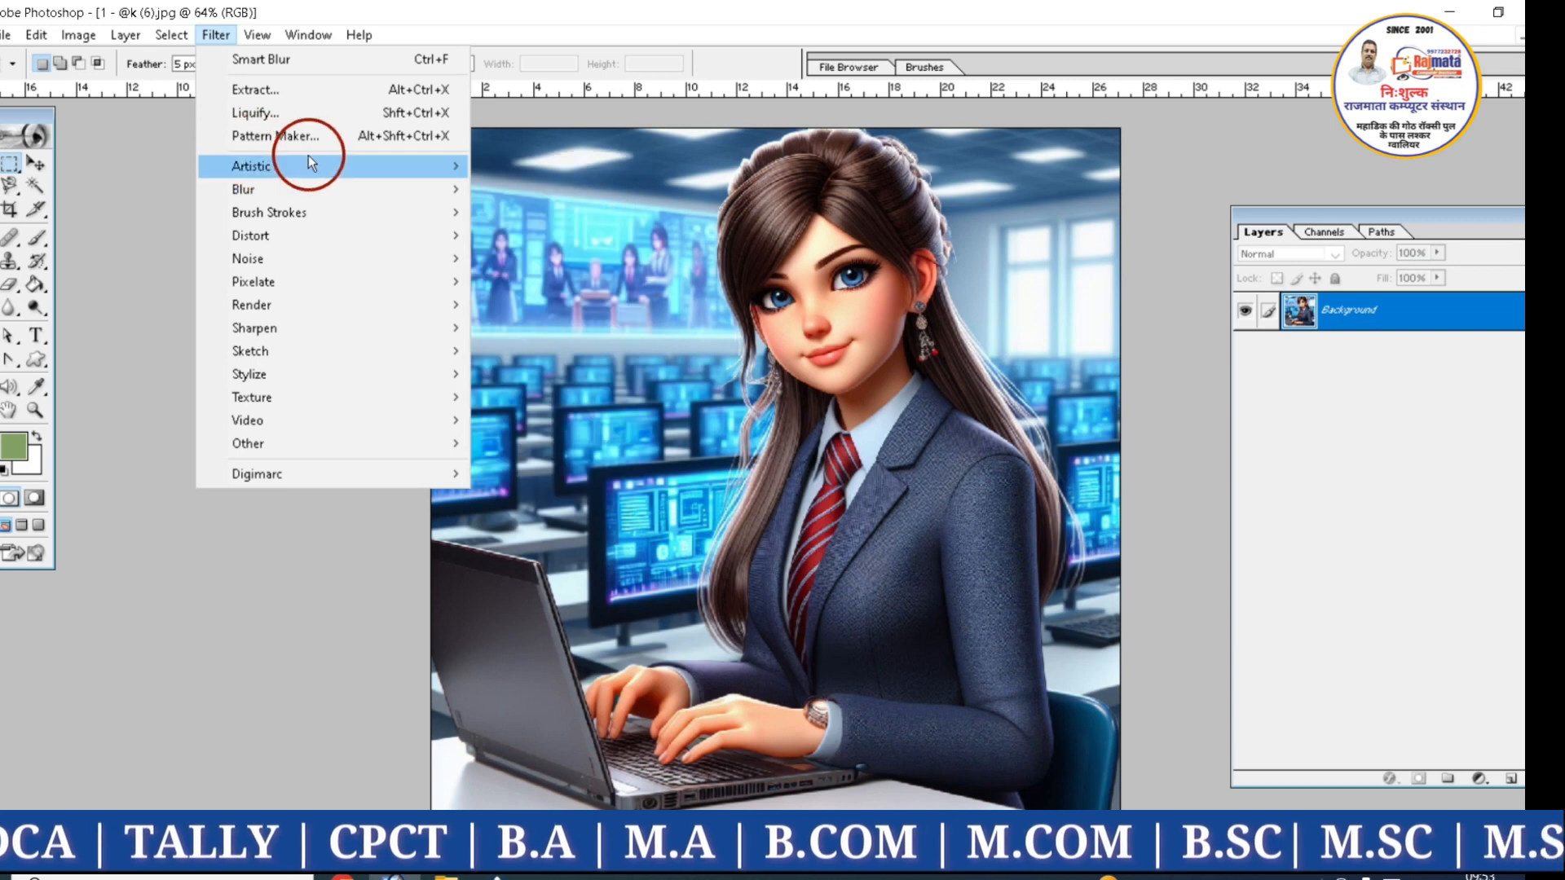
mouse_move(308, 192)
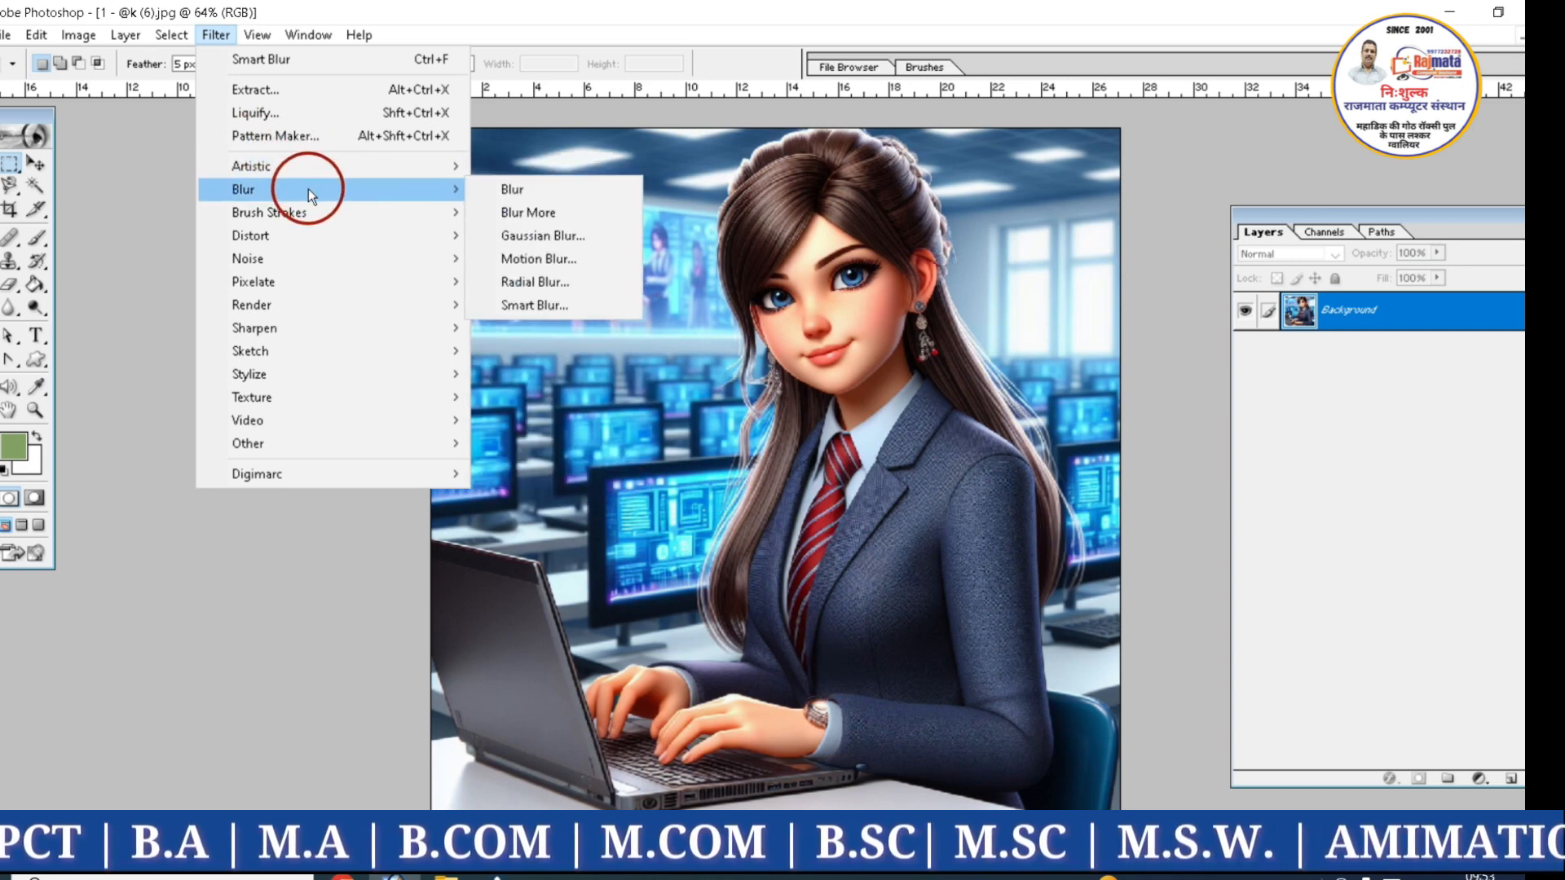
mouse_move(277, 217)
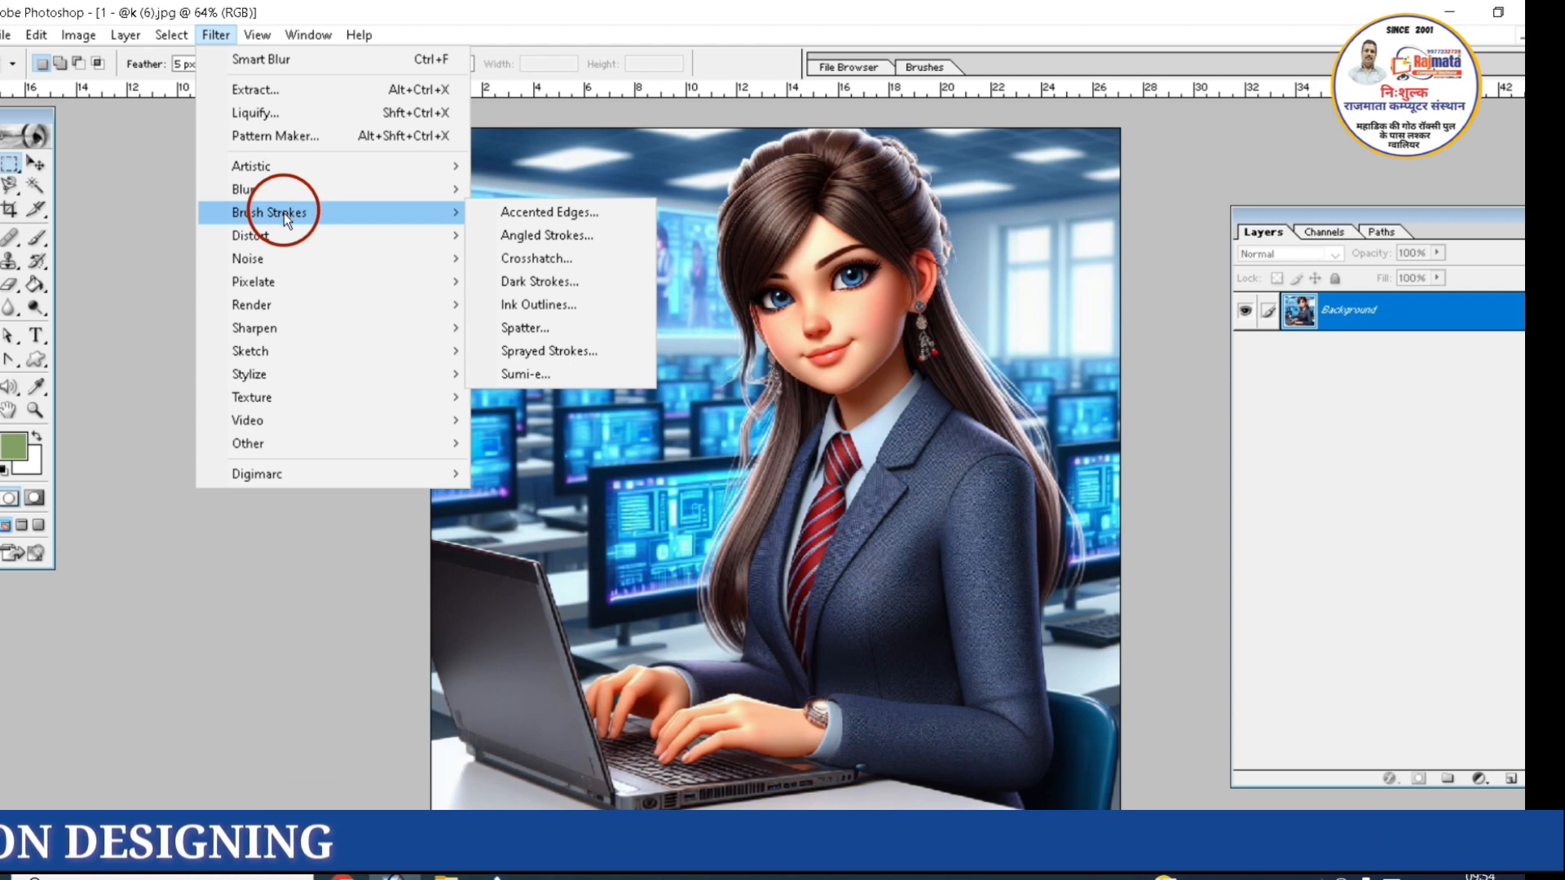
click(595, 213)
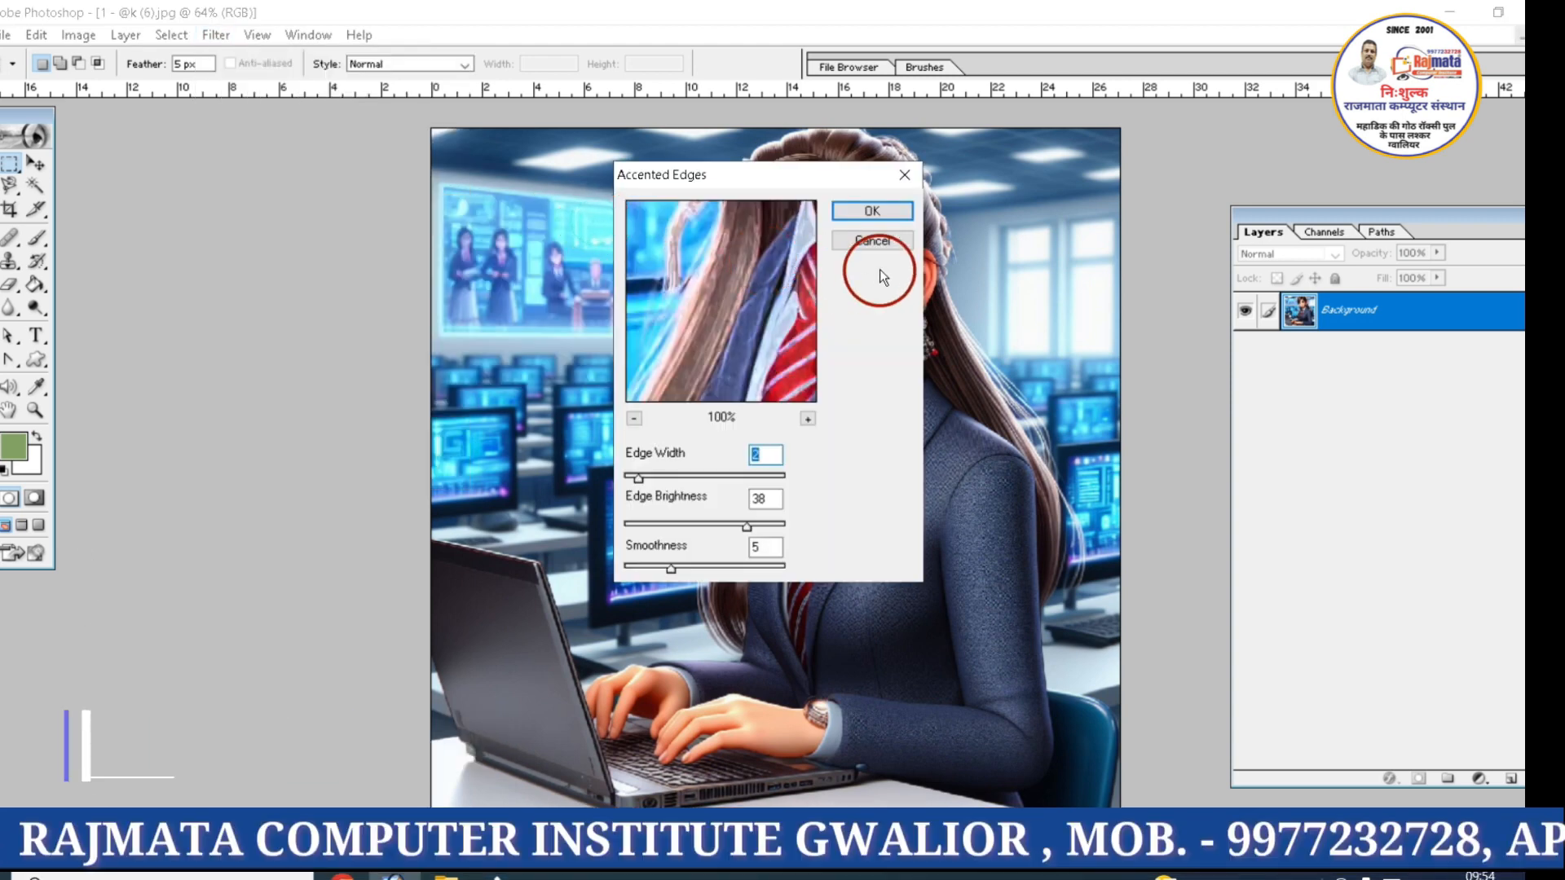
click(662, 478)
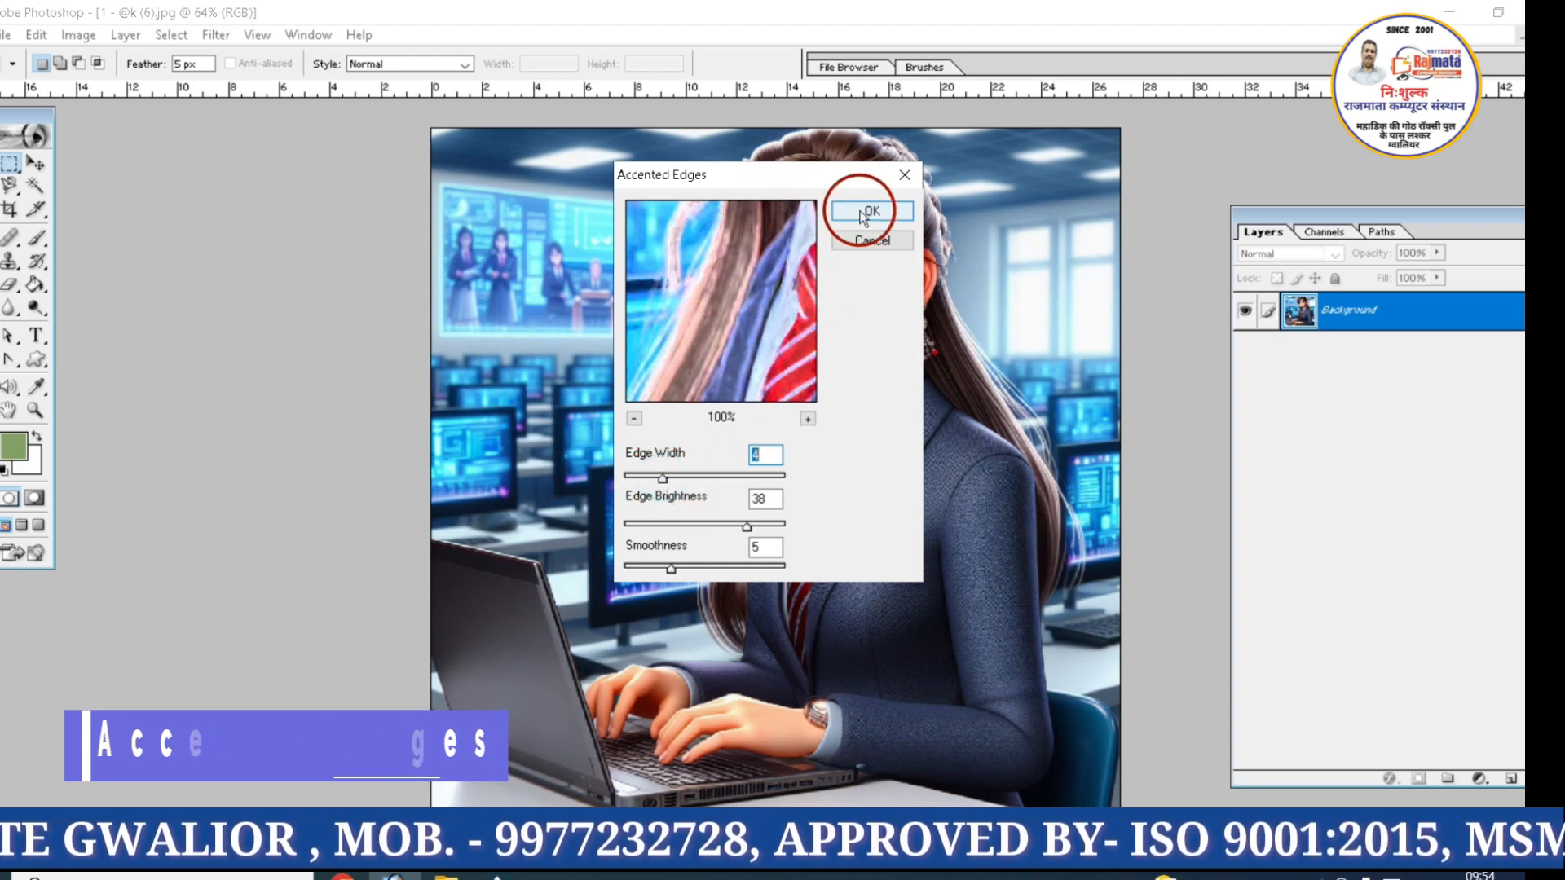
click(865, 213)
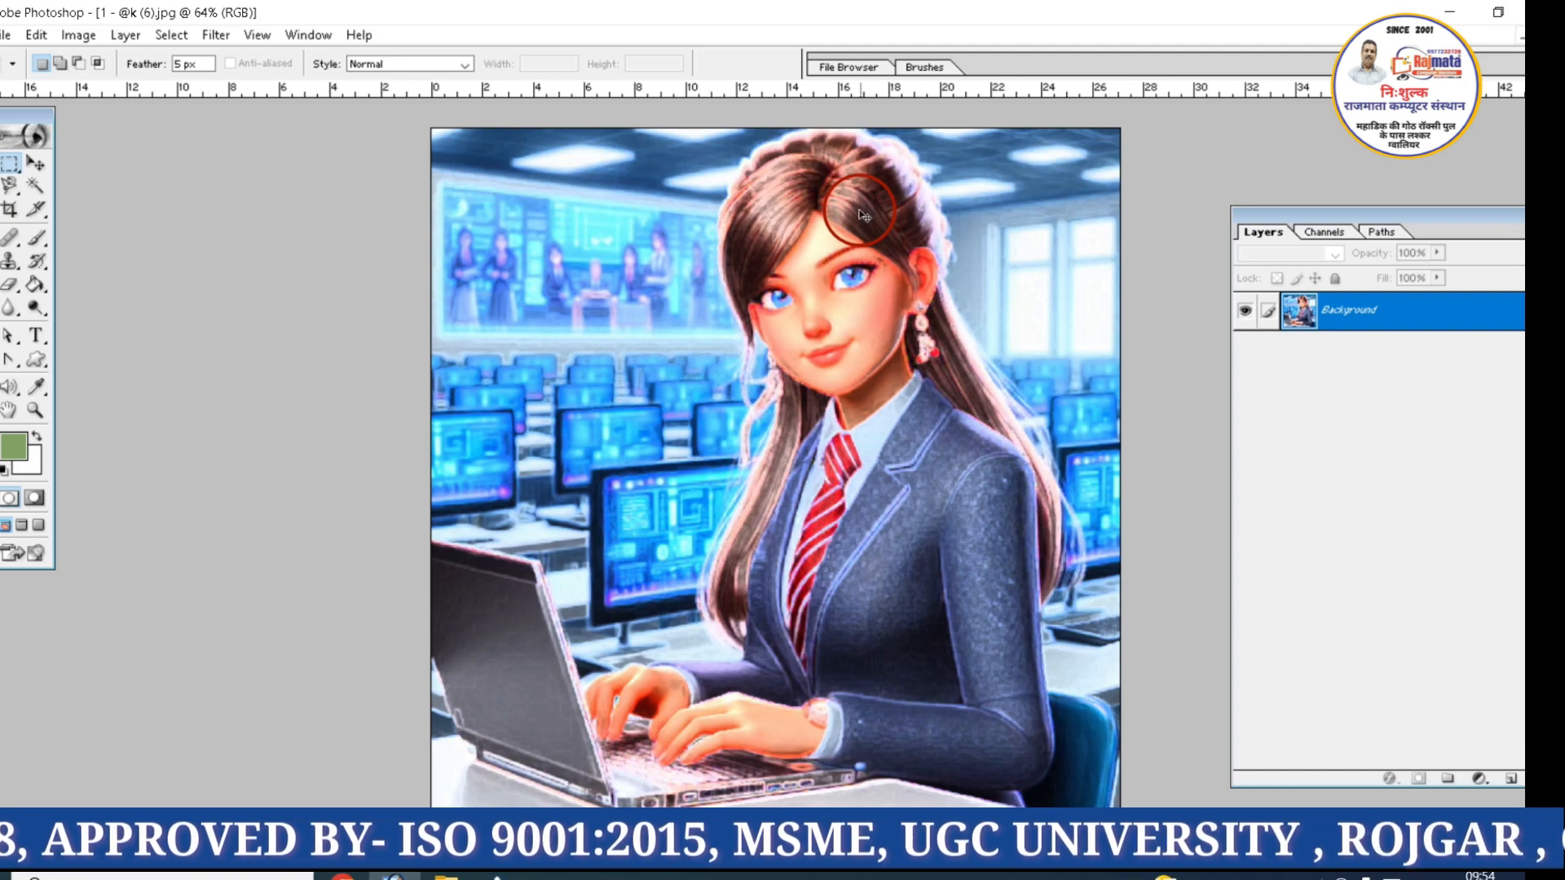
key(ctrl+z)
Apply the Dark Strokes filter with balance 8, black intensity 6 and white intensity 2, and undo it
click(215, 34)
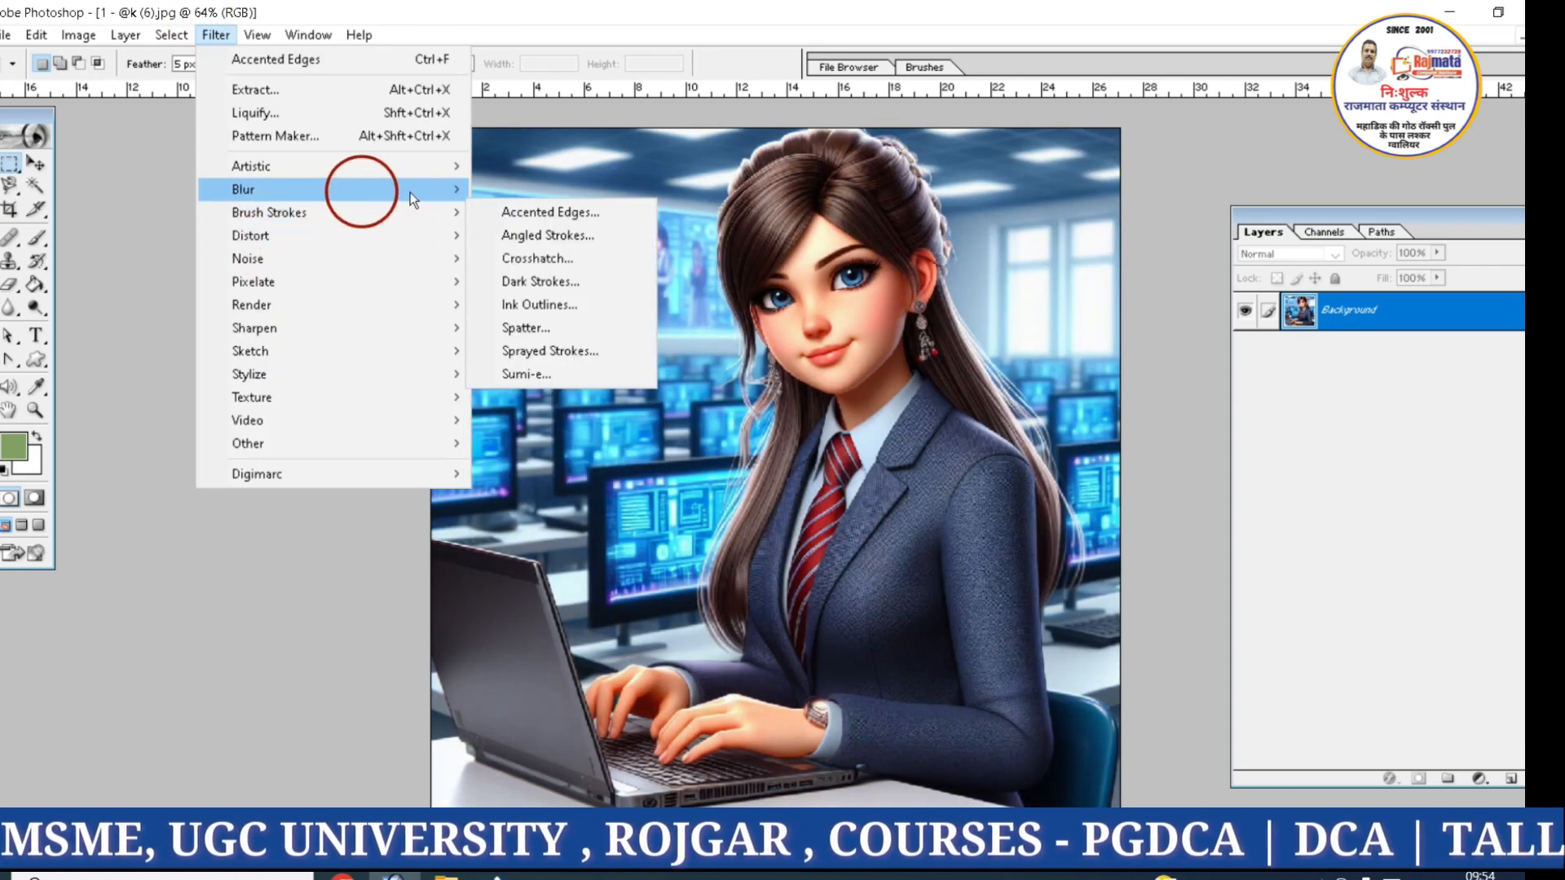
click(530, 291)
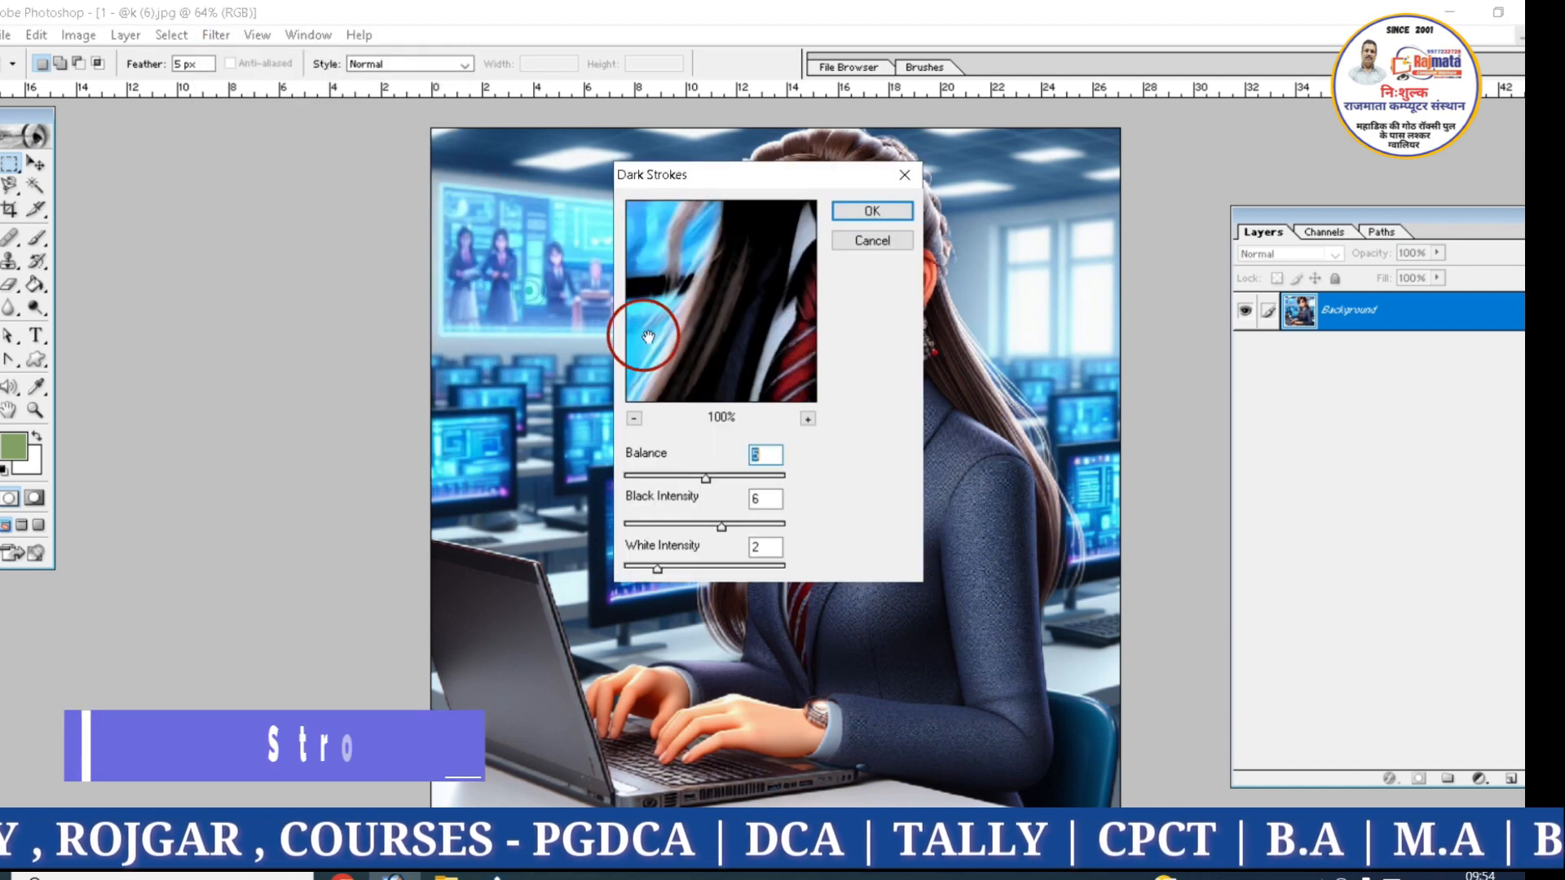
click(753, 475)
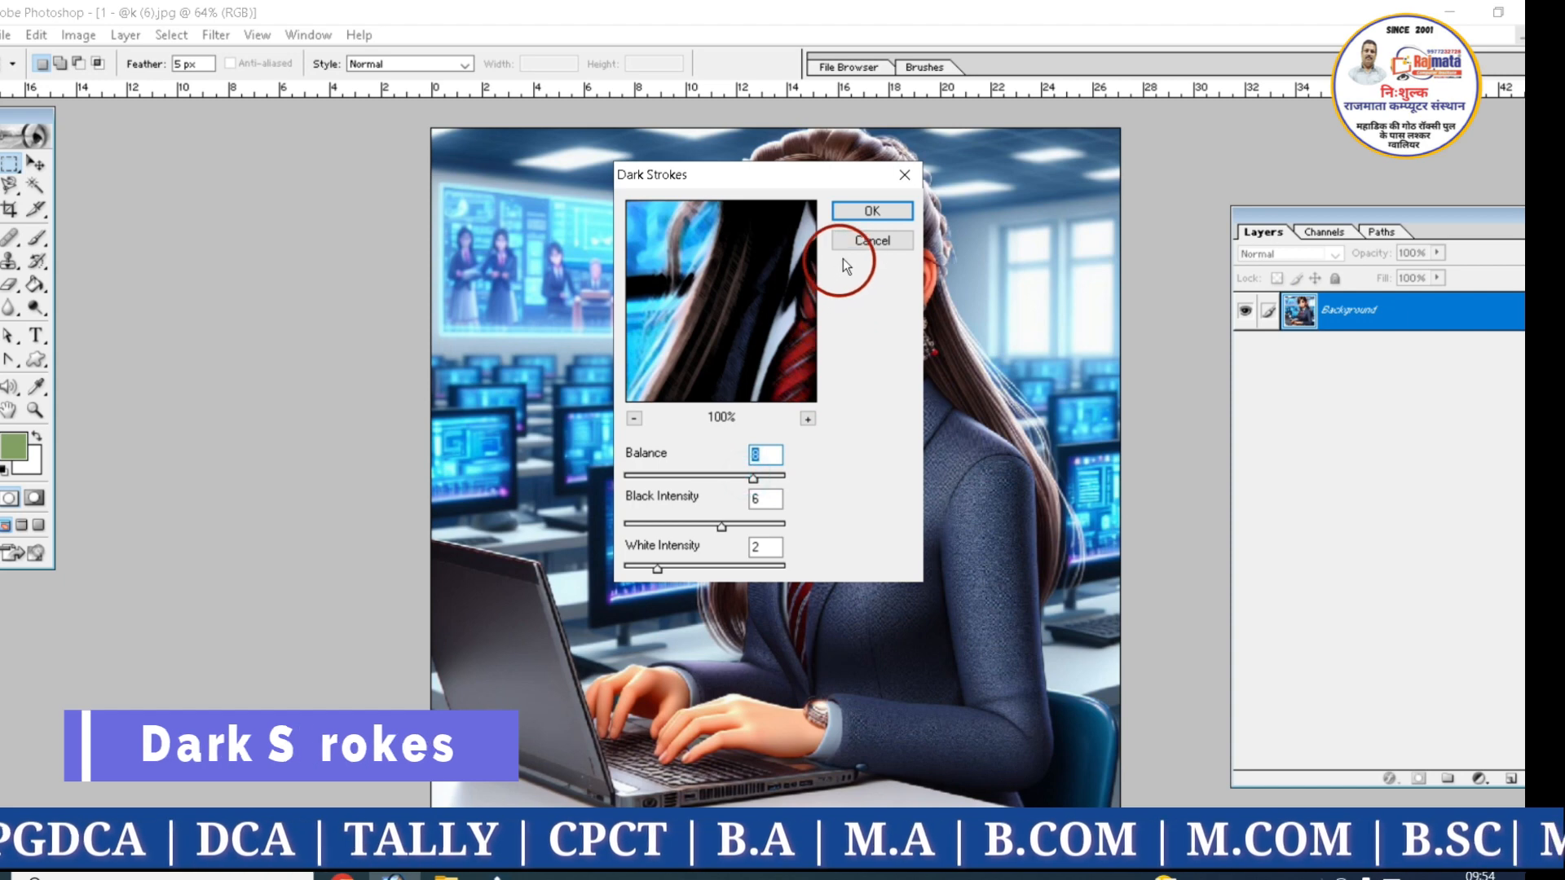
click(858, 222)
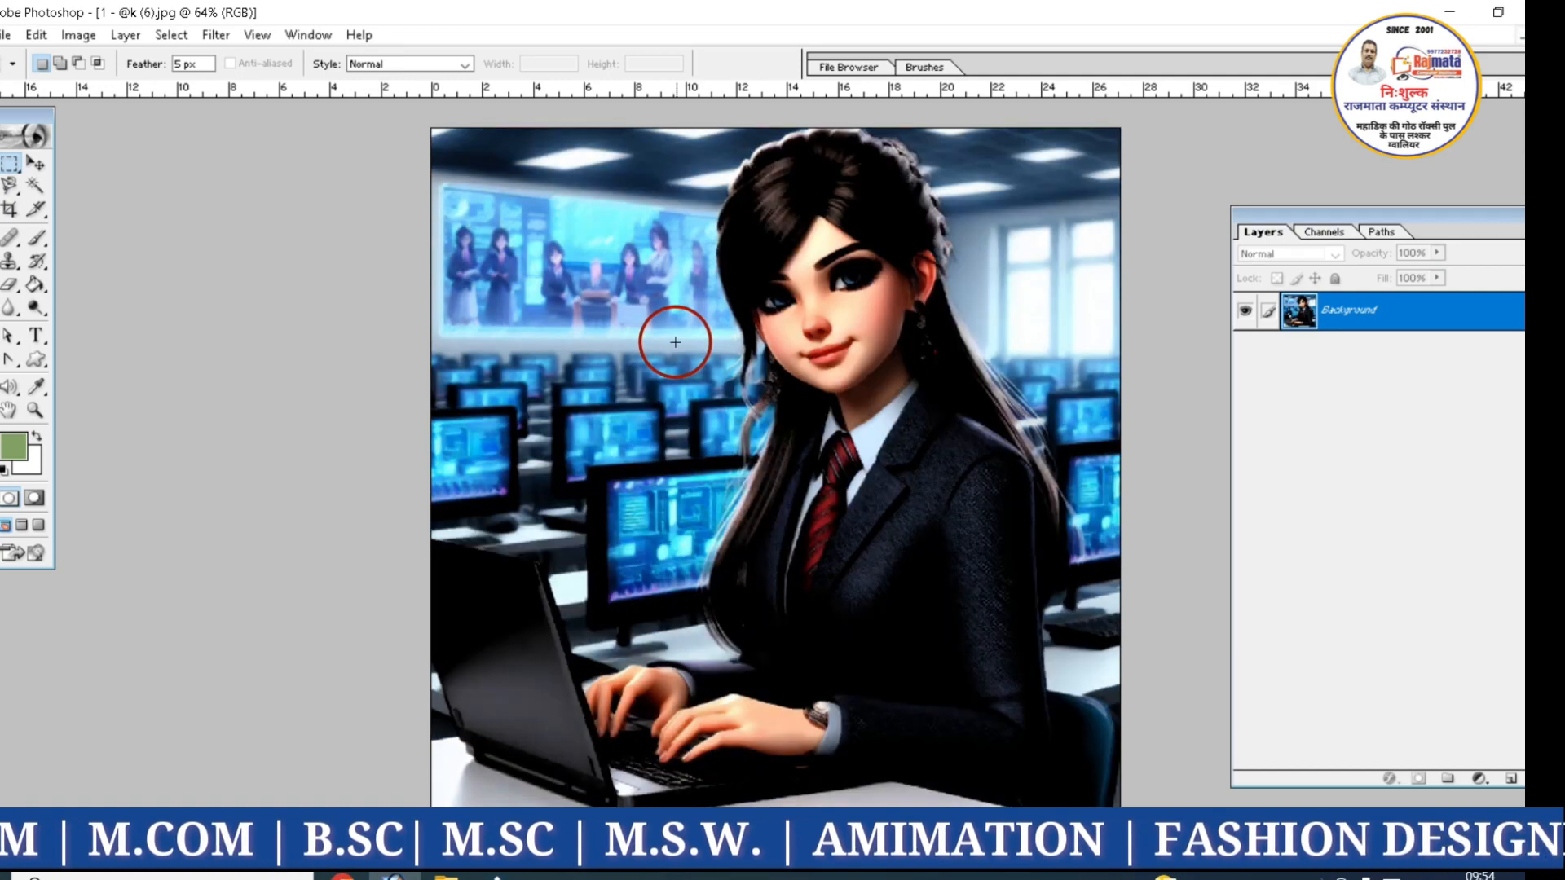
key(ctrl+z)
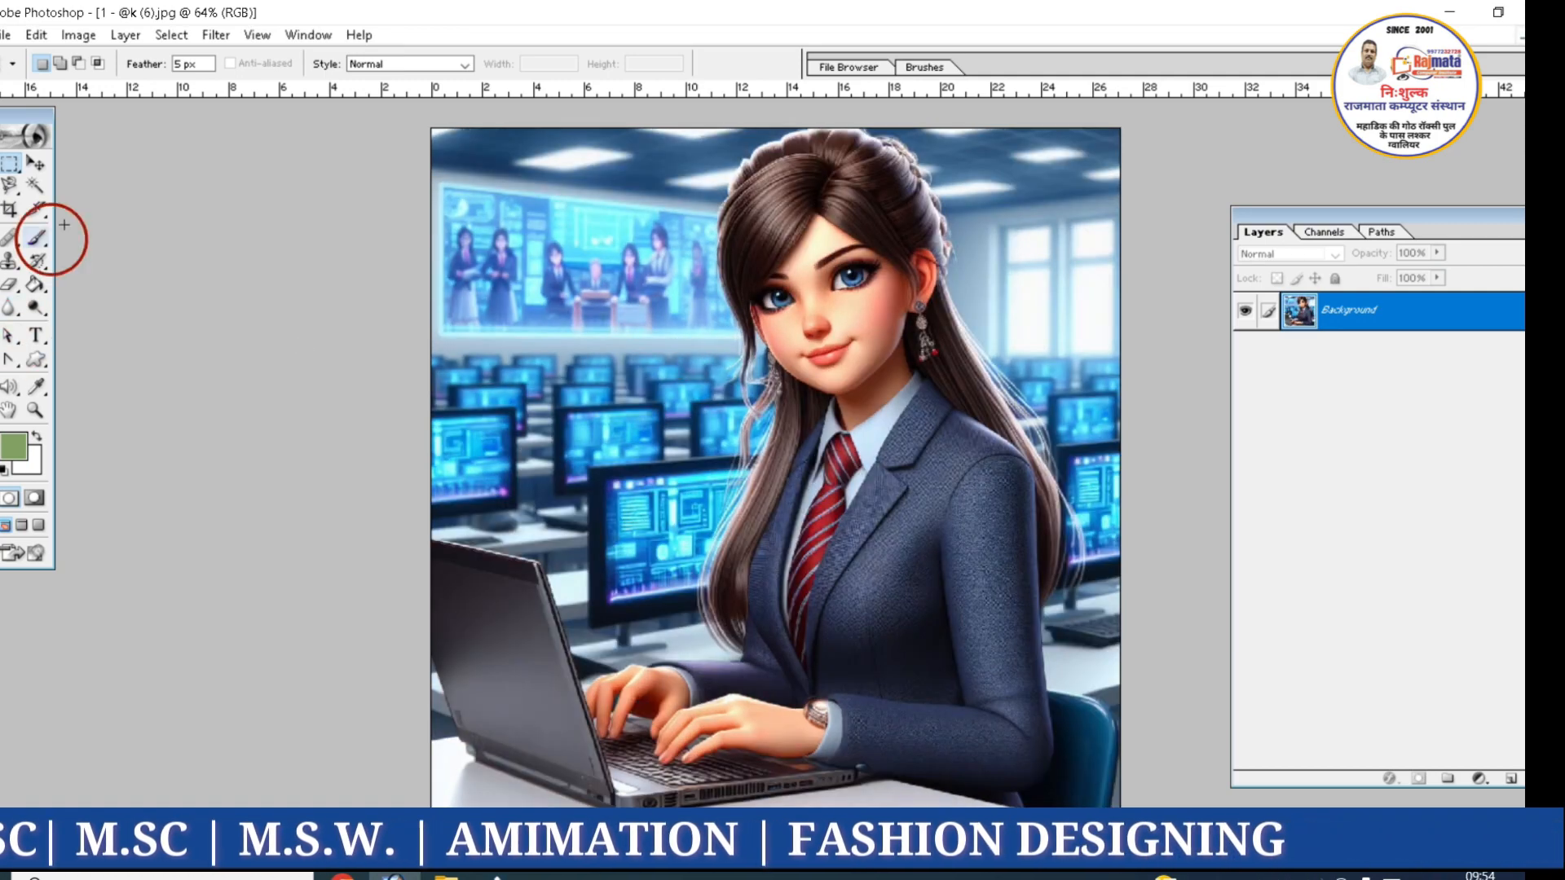
Apply the Sprayed Strokes filter to the image with its preset settings, and undo it
click(218, 37)
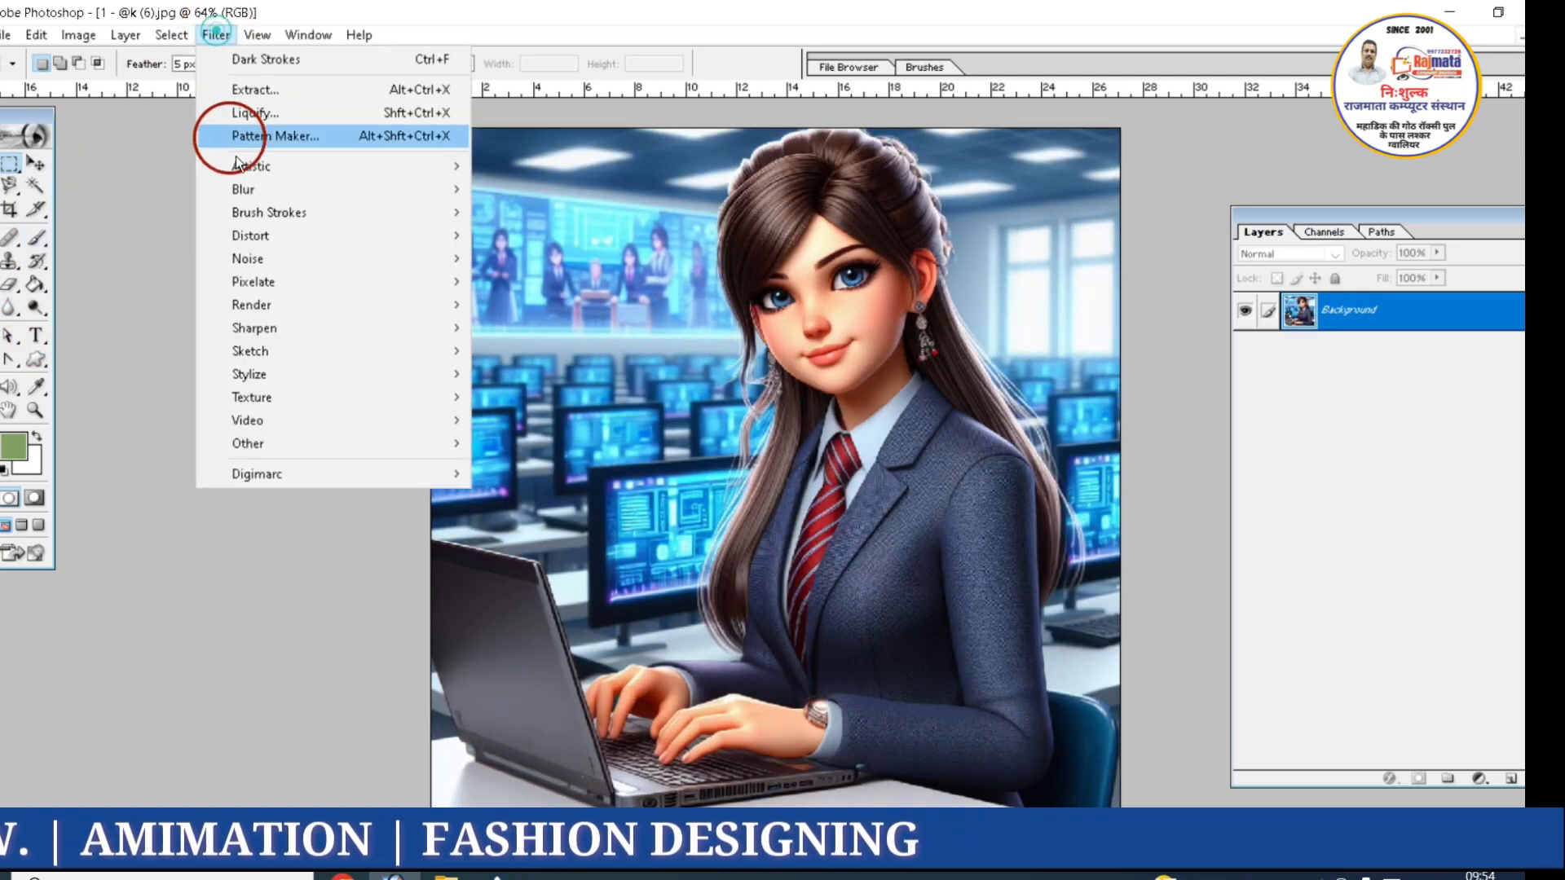
mouse_move(254, 214)
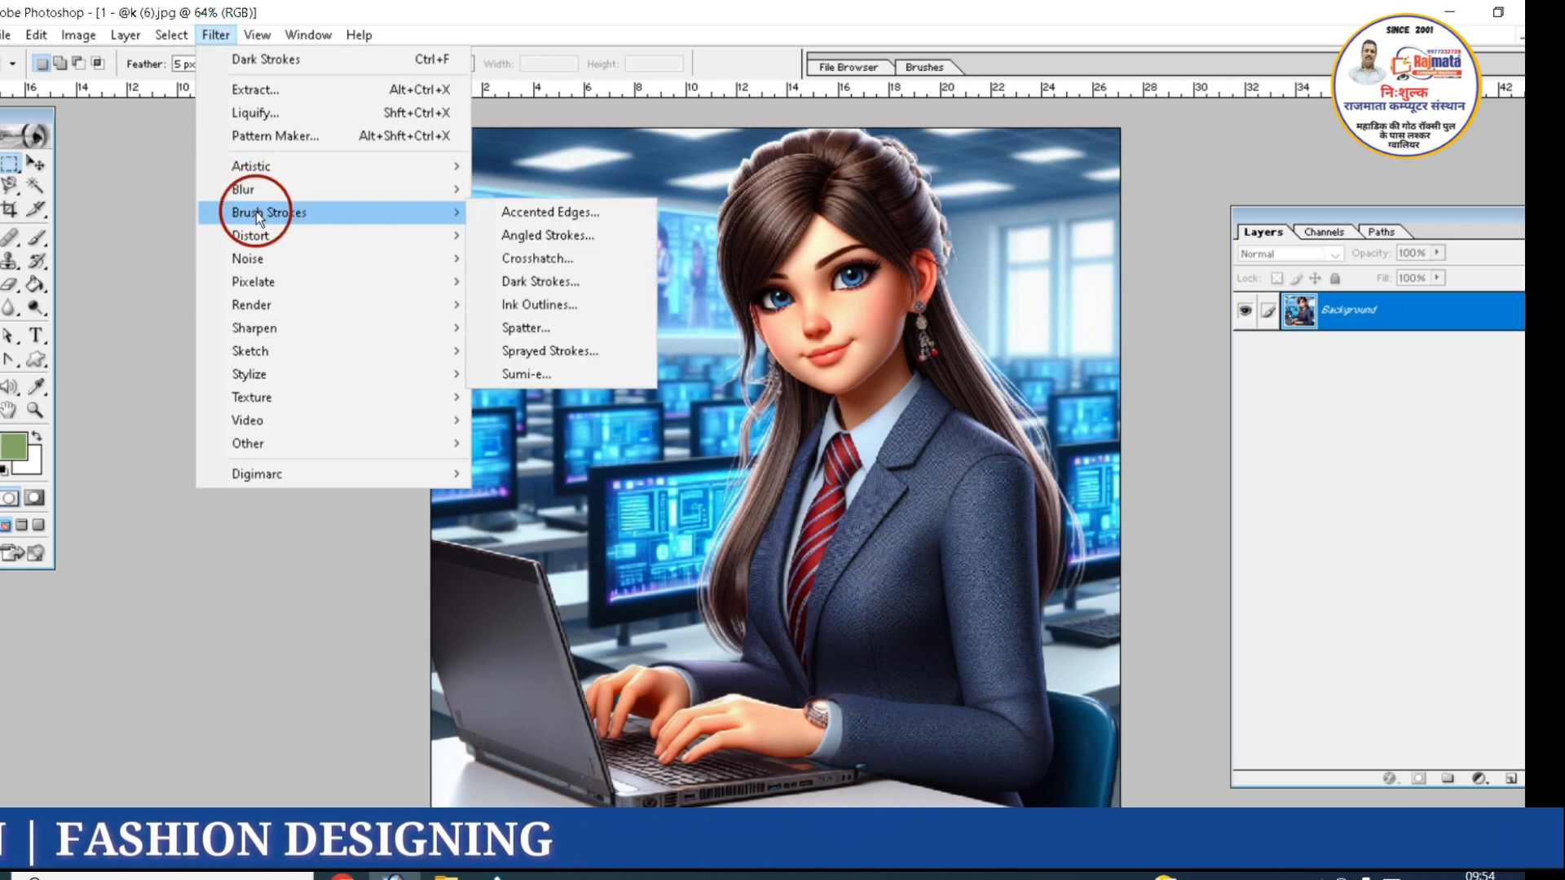
click(548, 351)
click(835, 220)
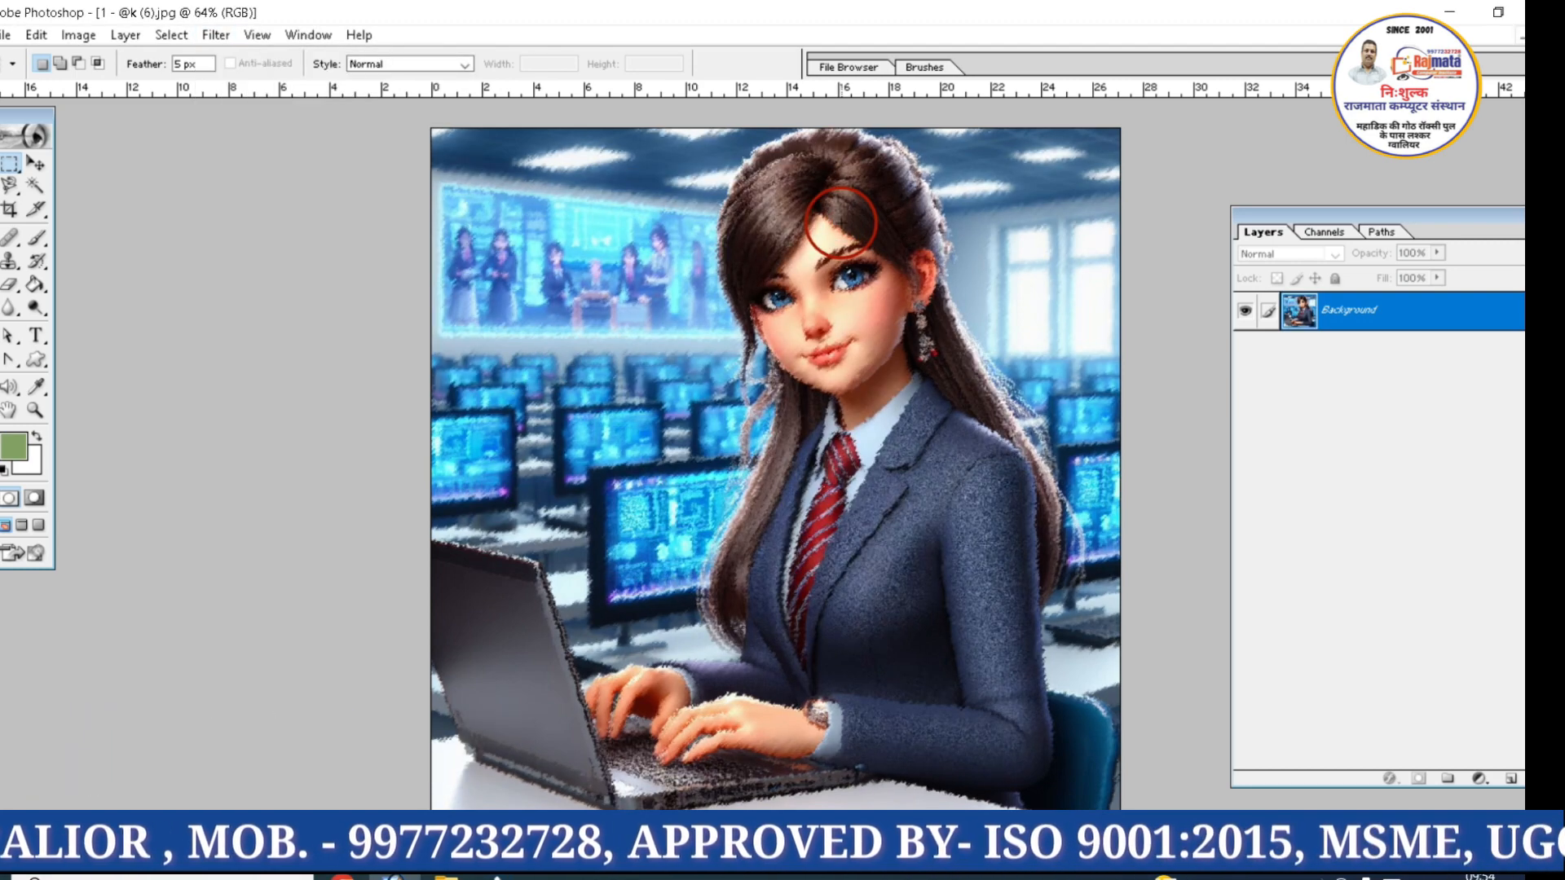
key(ctrl+z)
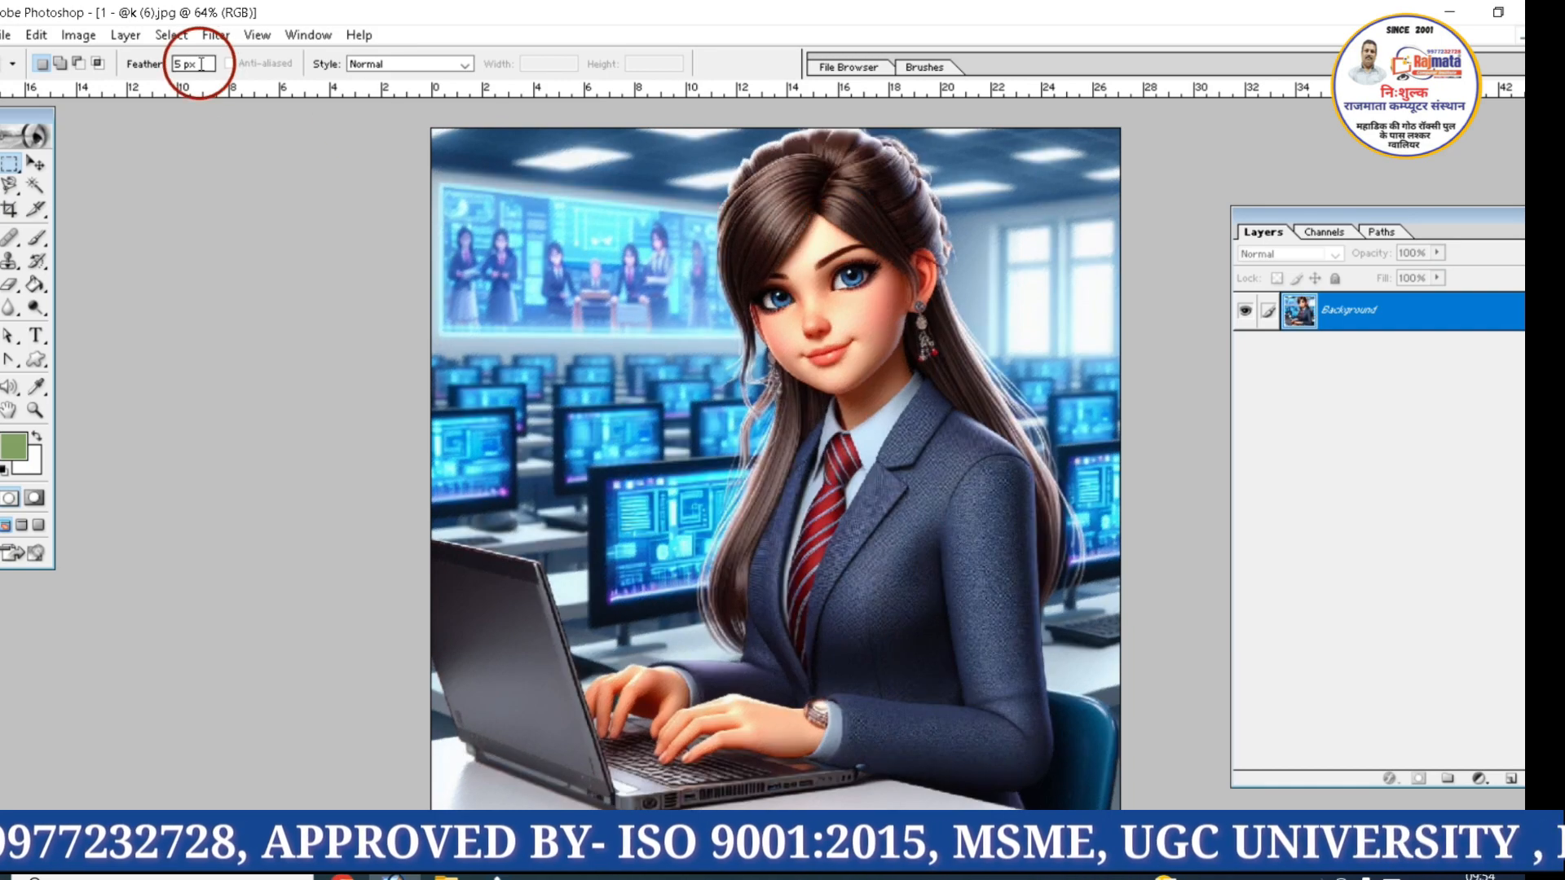
Bring up the available Brush Strokes filters for the image
click(208, 36)
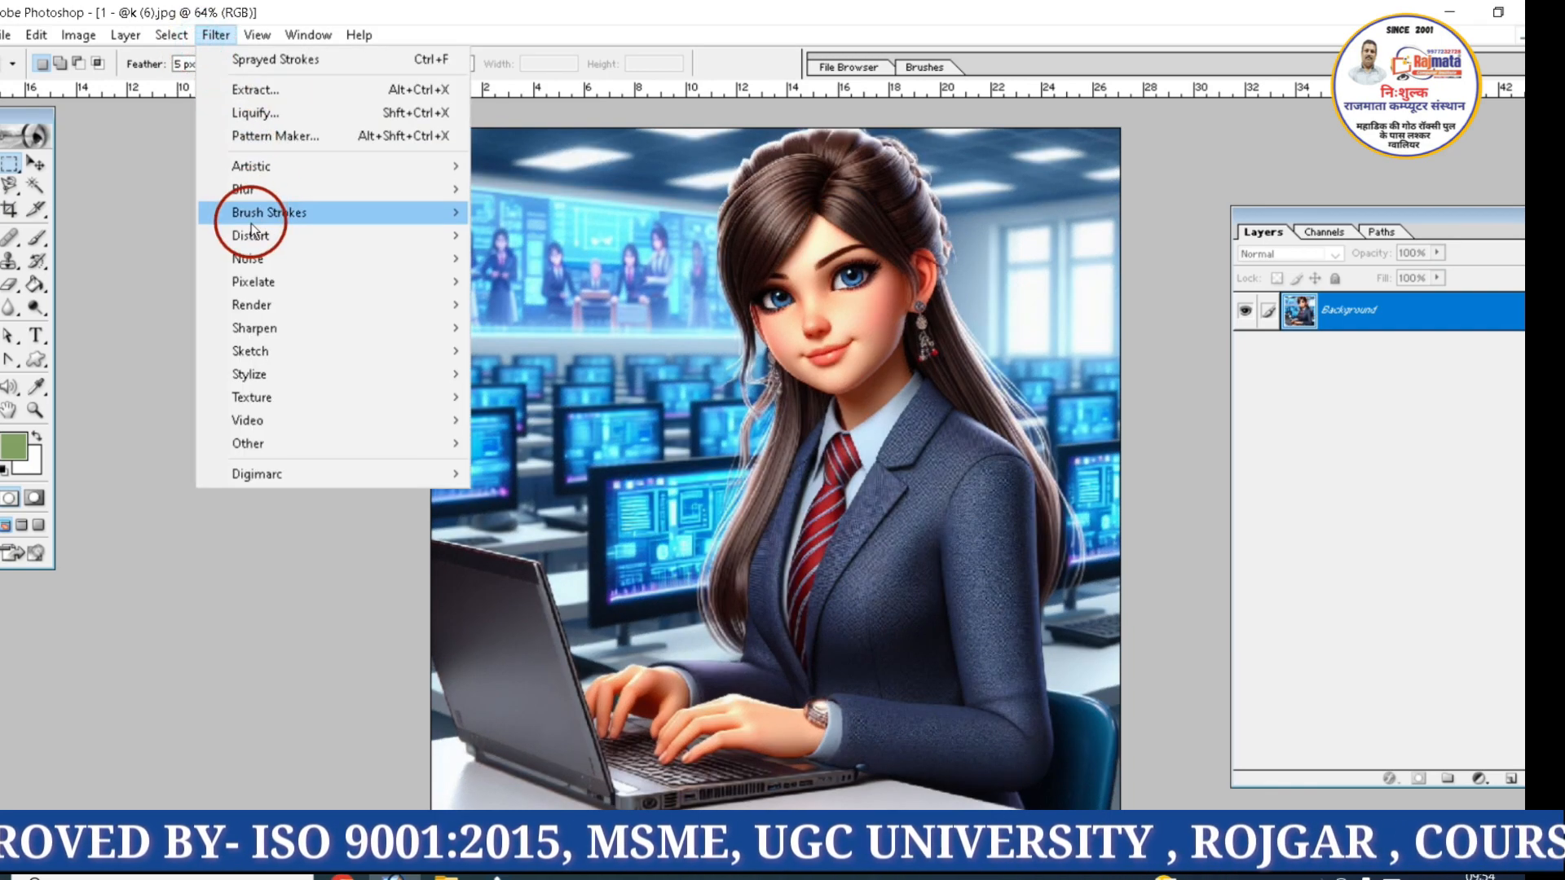
mouse_move(253, 235)
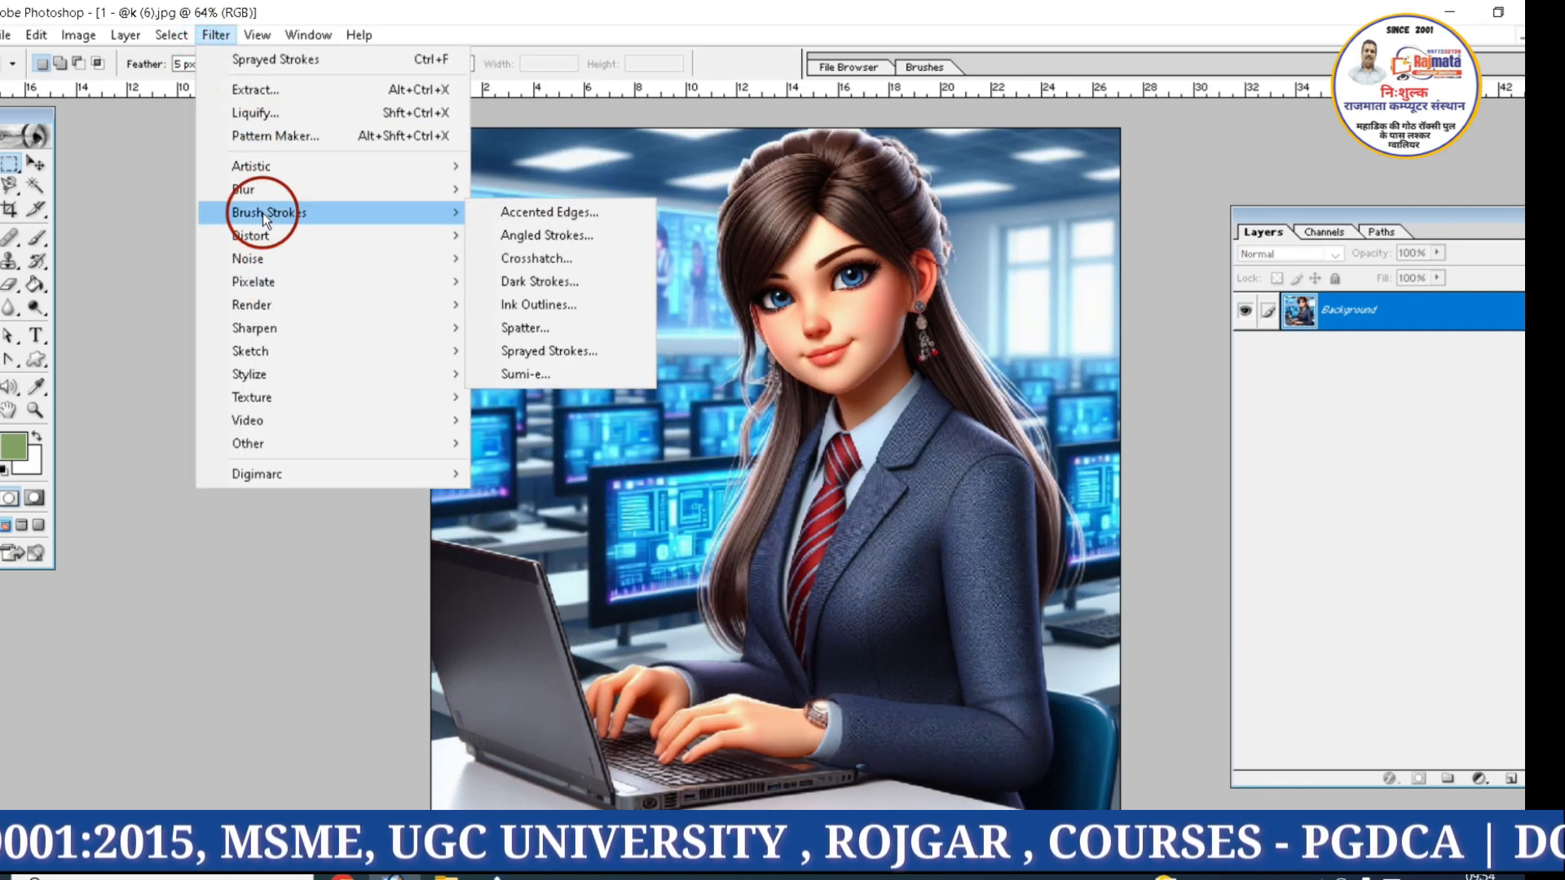